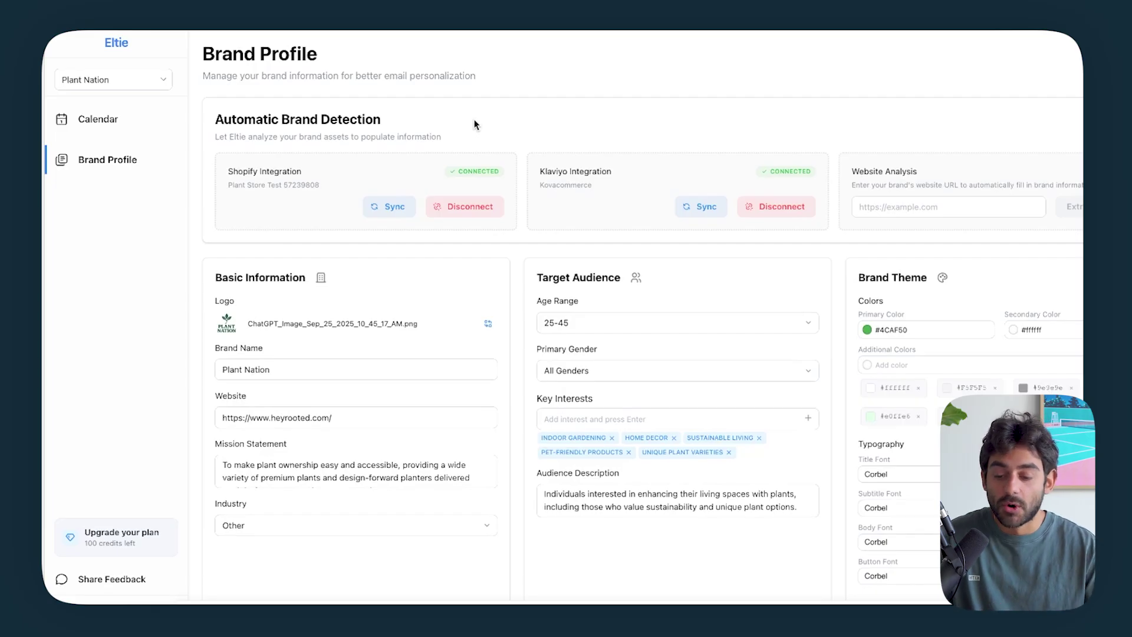
# - Review the Plant Nation brand profile, from brand detection and basic information to audience, theme, product categories, selling points and voice examples
pyautogui.moveTo(333, 196)
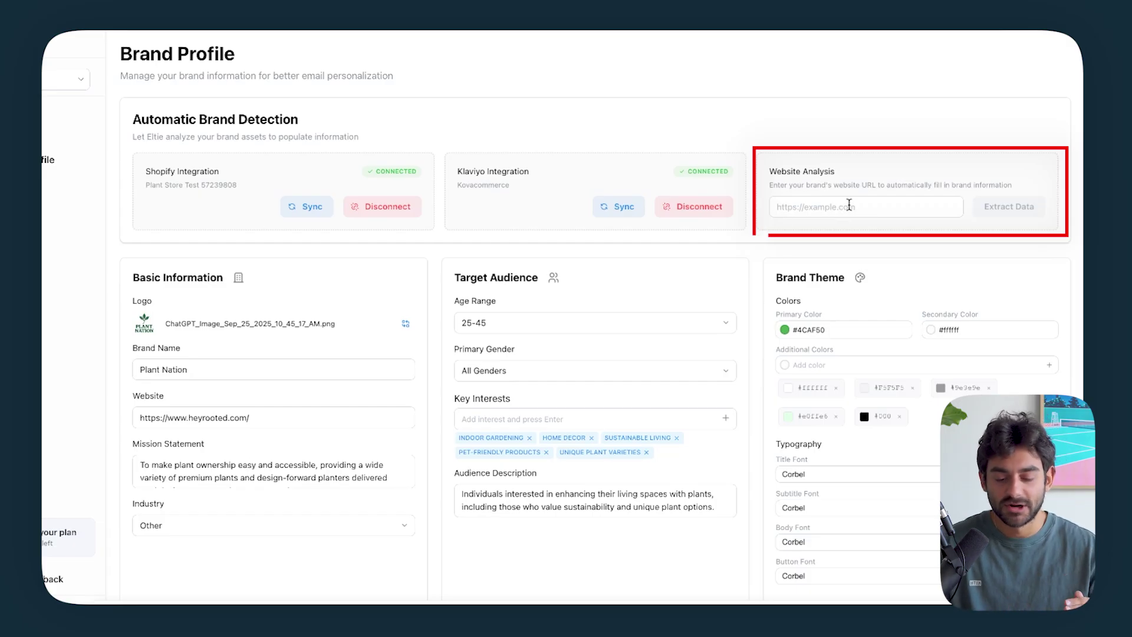
pyautogui.scroll(-5, 563, 194)
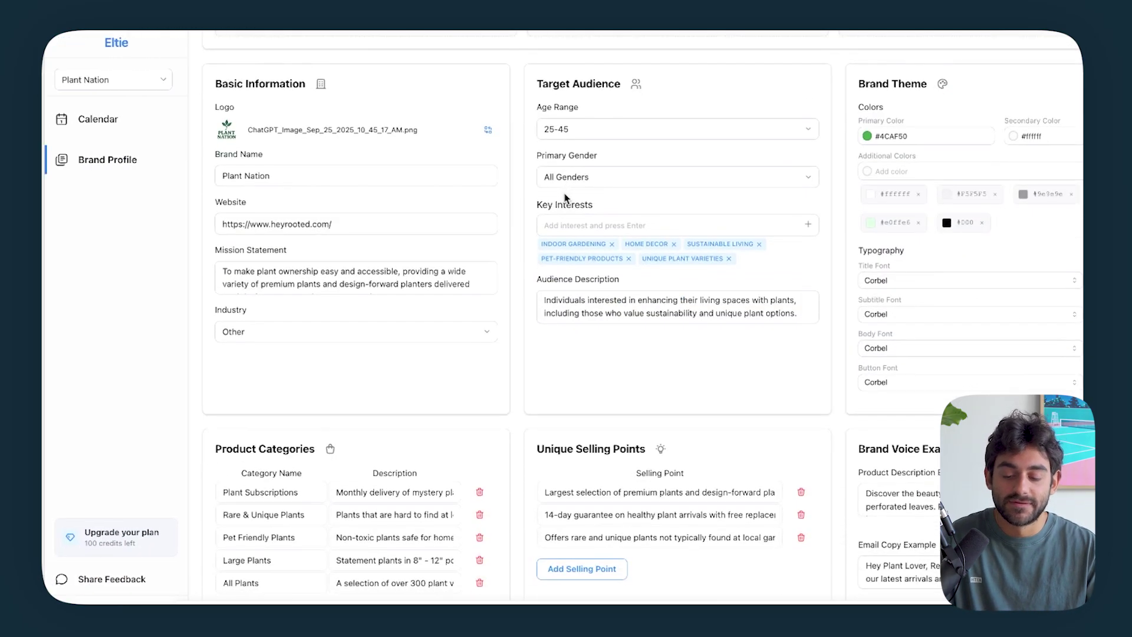
pyautogui.scroll(4, 564, 195)
pyautogui.scroll(-1, 565, 197)
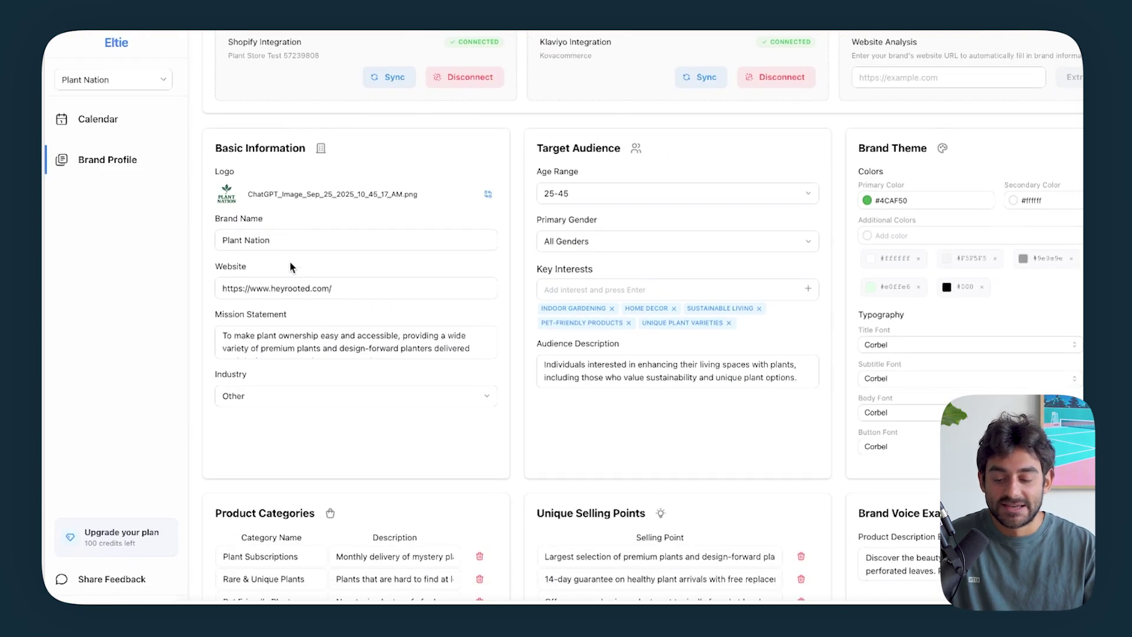
pyautogui.scroll(1, 293, 337)
pyautogui.scroll(-1, 487, 298)
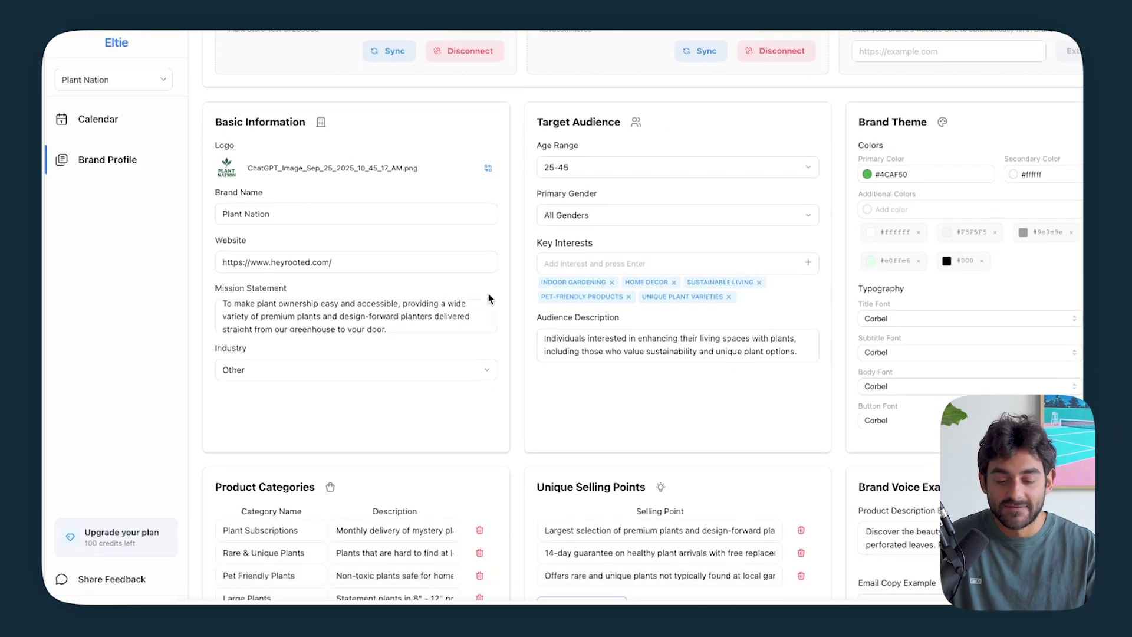
pyautogui.scroll(-1, 620, 285)
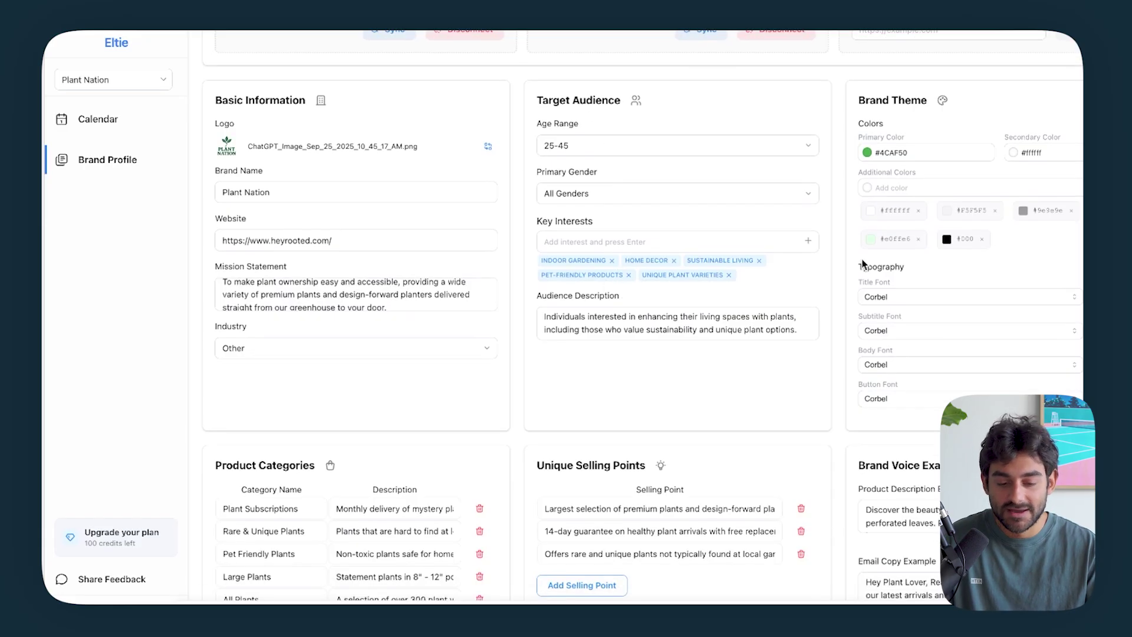
pyautogui.scroll(-3, 895, 289)
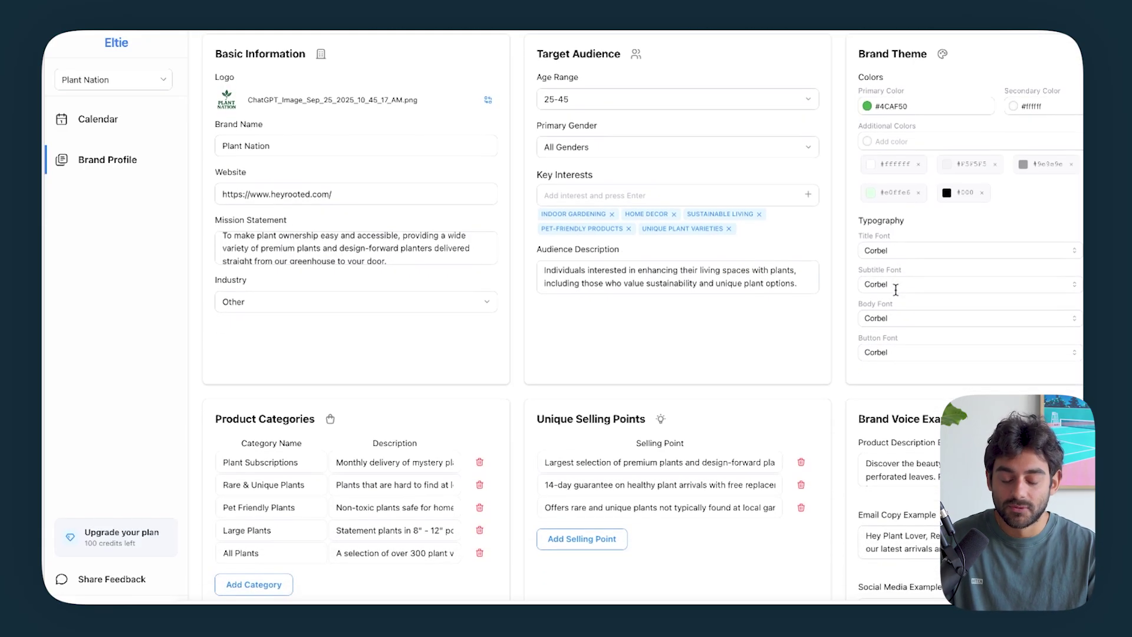
pyautogui.scroll(-2, 324, 307)
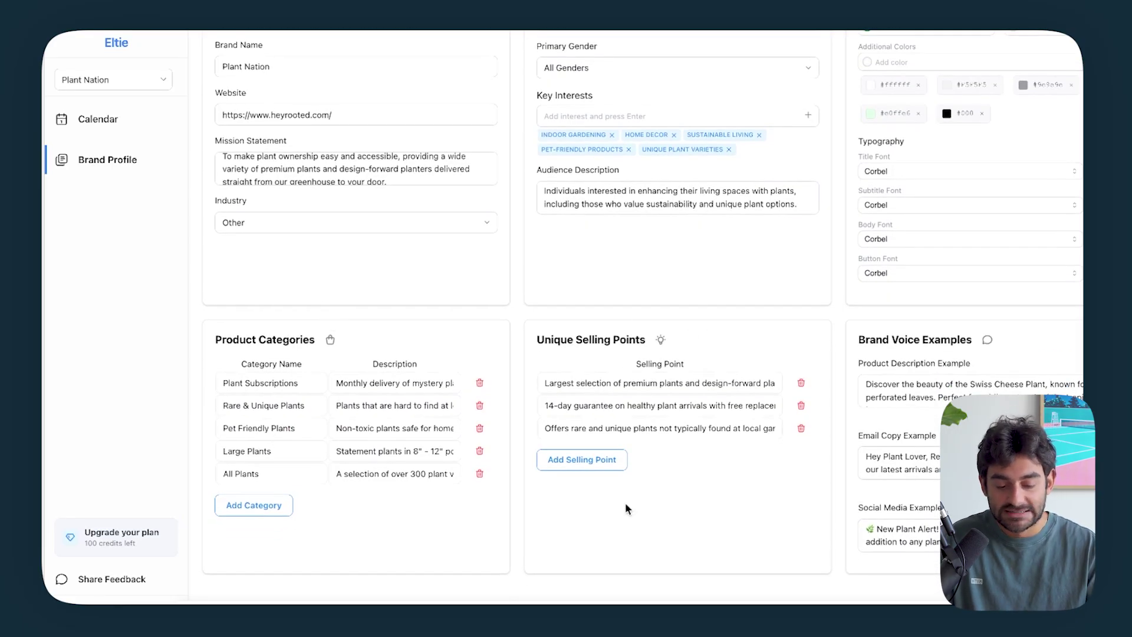
pyautogui.hscroll(3, 988, 365)
pyautogui.scroll(1, 989, 365)
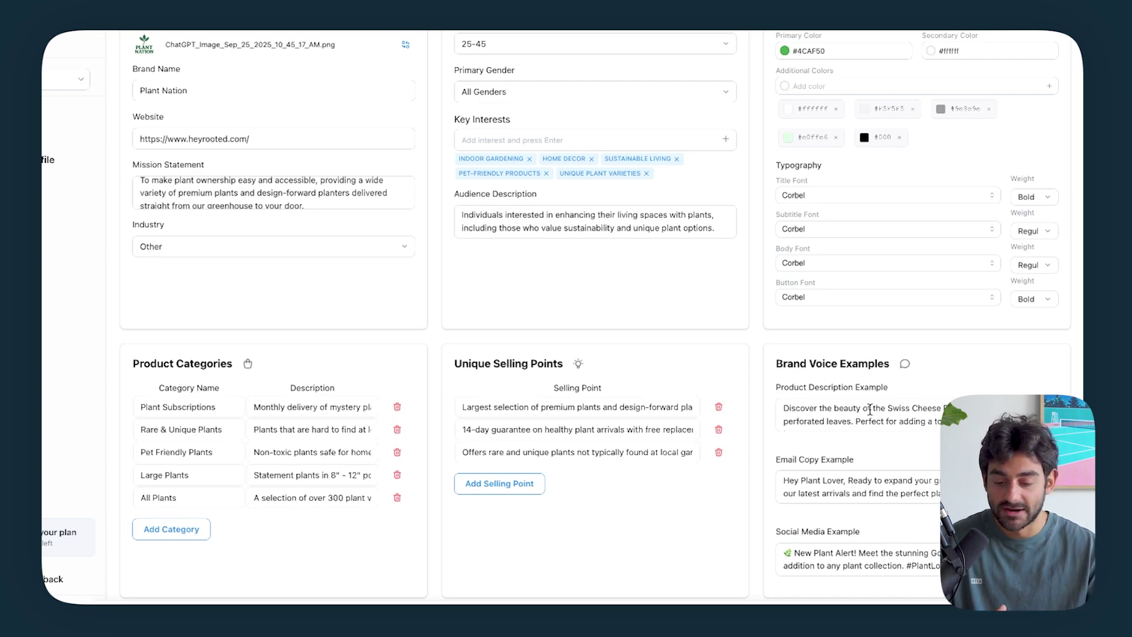
pyautogui.click(74, 160)
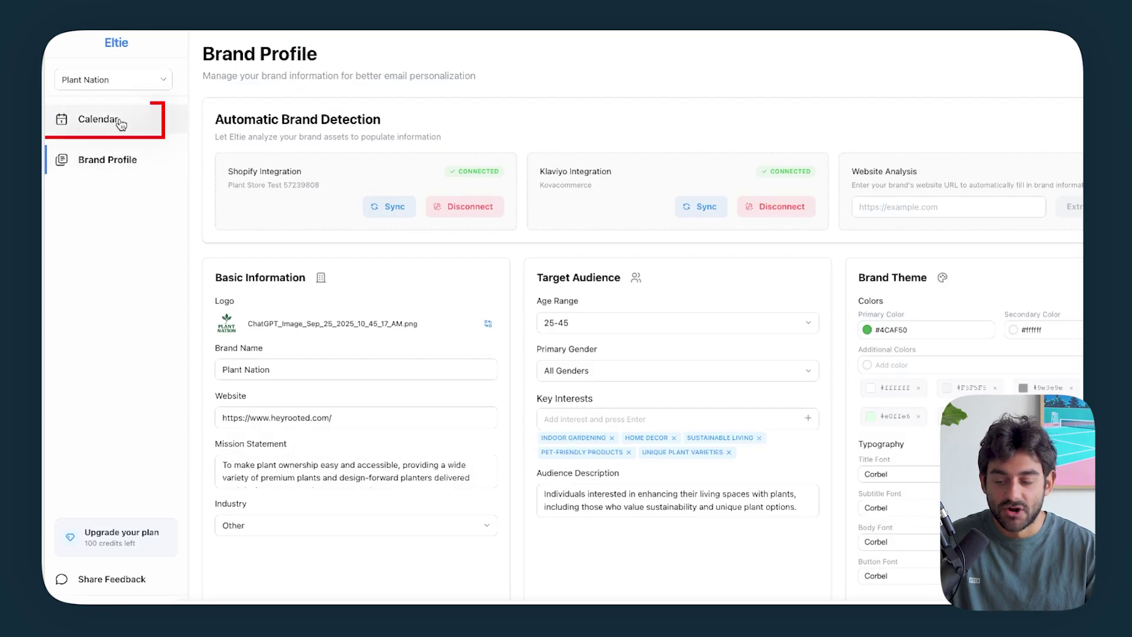
# - Open the campaign calendar and go from October to November 2025
pyautogui.click(121, 124)
pyautogui.scroll(-2, 576, 189)
pyautogui.scroll(2, 576, 190)
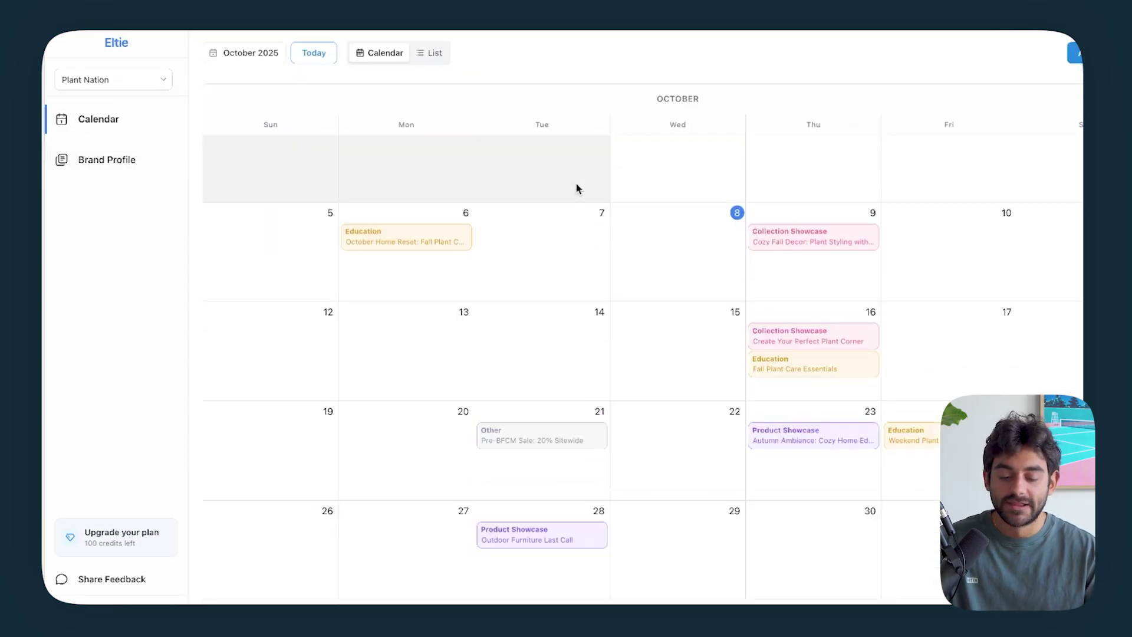
pyautogui.scroll(-10, 576, 188)
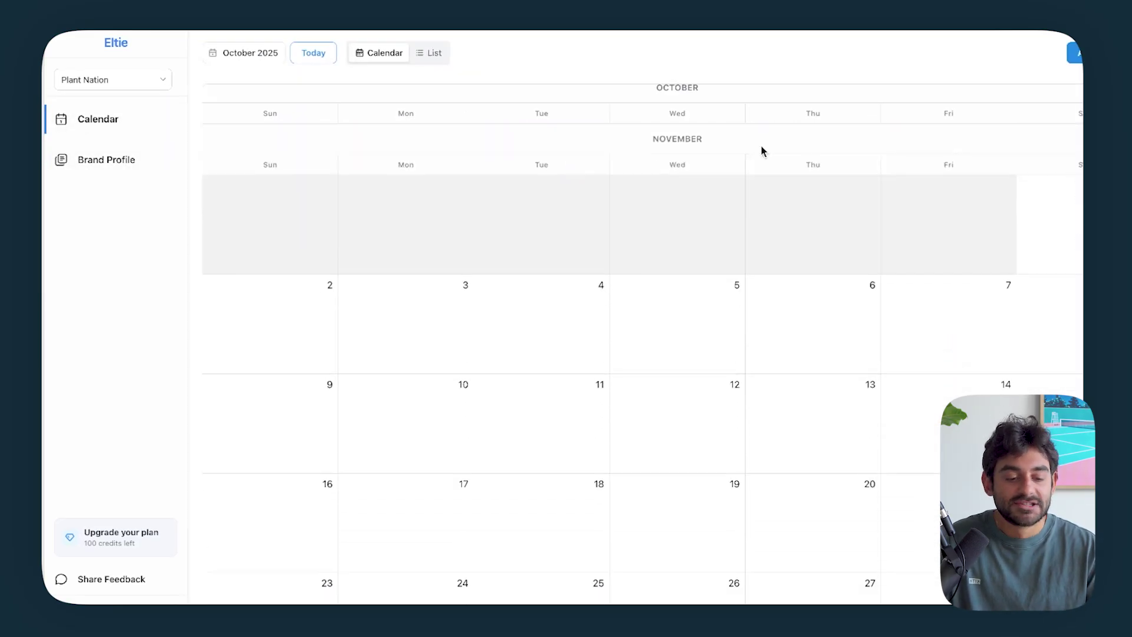
# - Start adding generated emails with a time frame from November 1 to November 30, 2025, and show the advanced scheduling preferences
pyautogui.click(1010, 56)
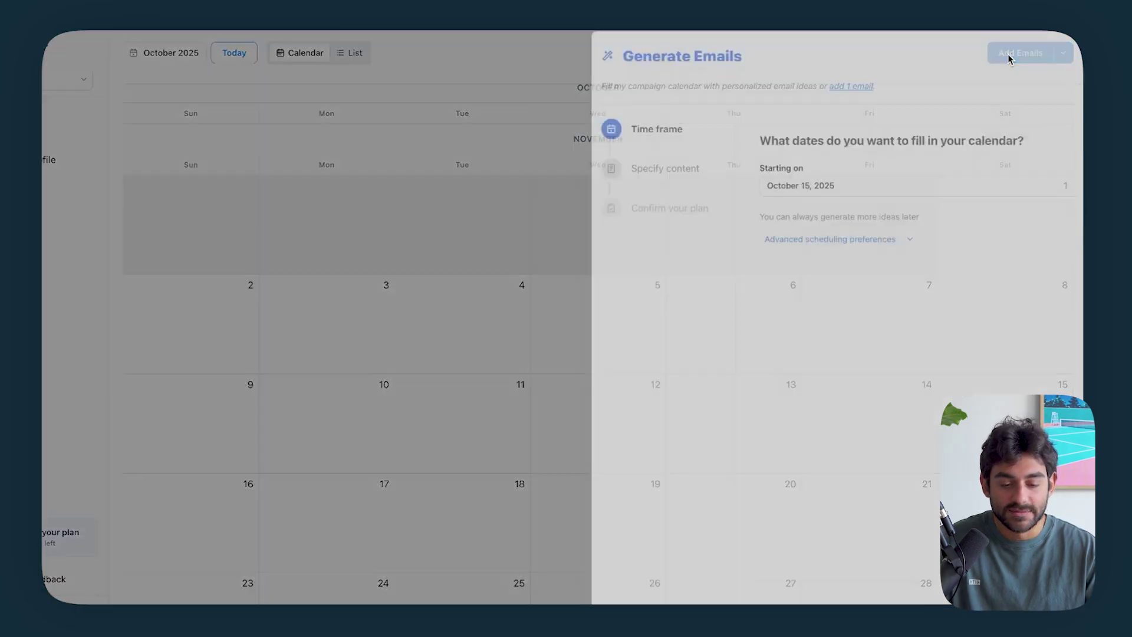
pyautogui.click(554, 188)
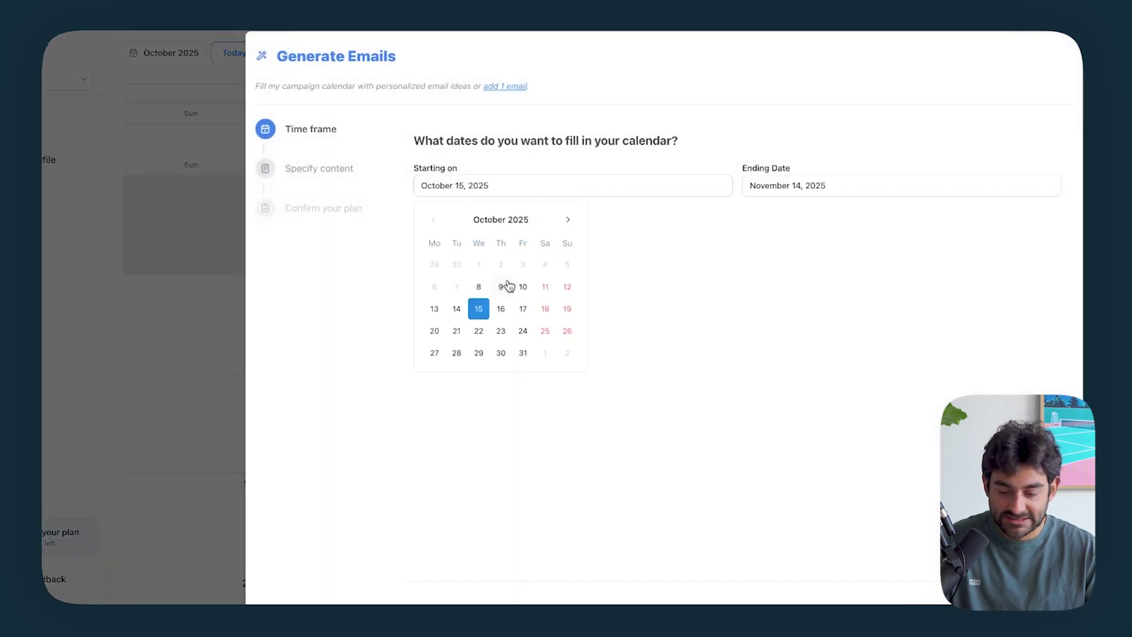
pyautogui.click(545, 266)
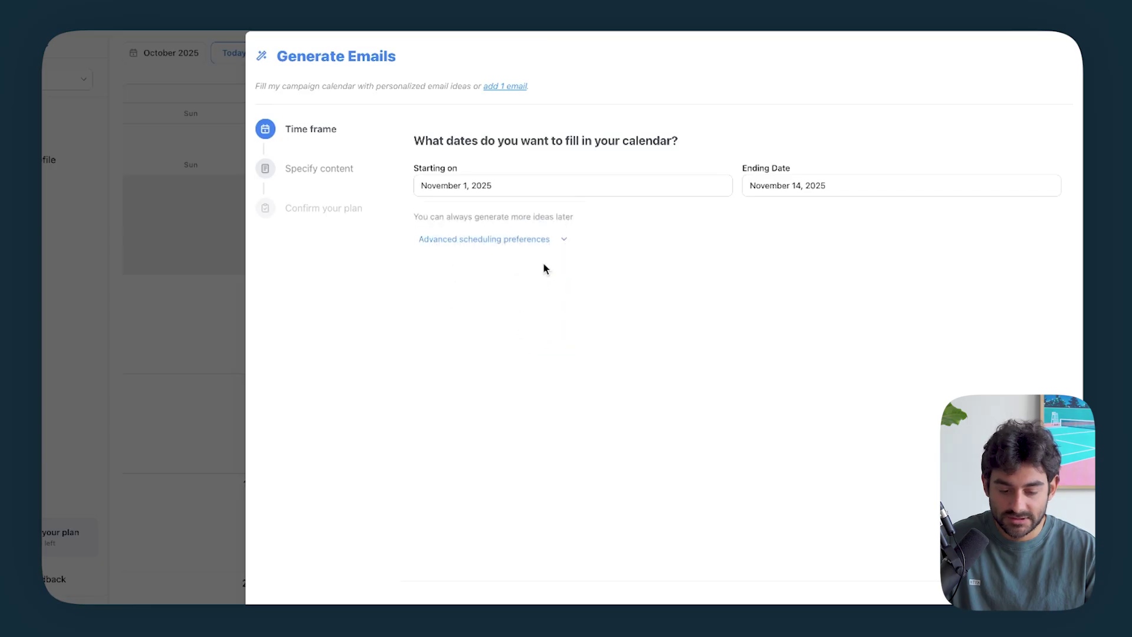
pyautogui.click(786, 190)
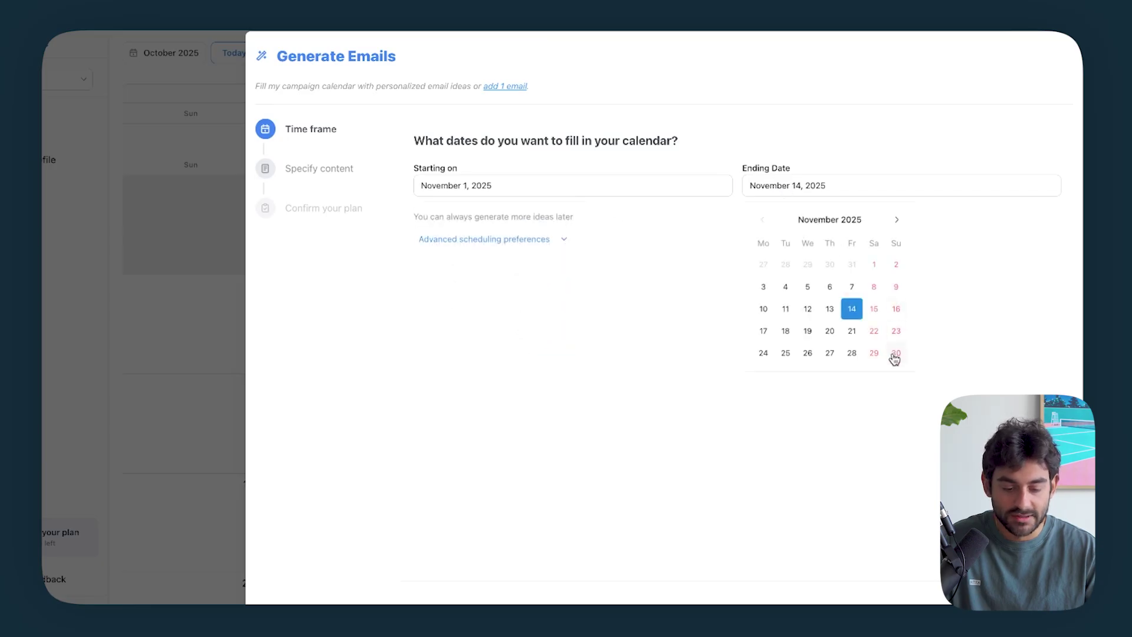
pyautogui.click(505, 242)
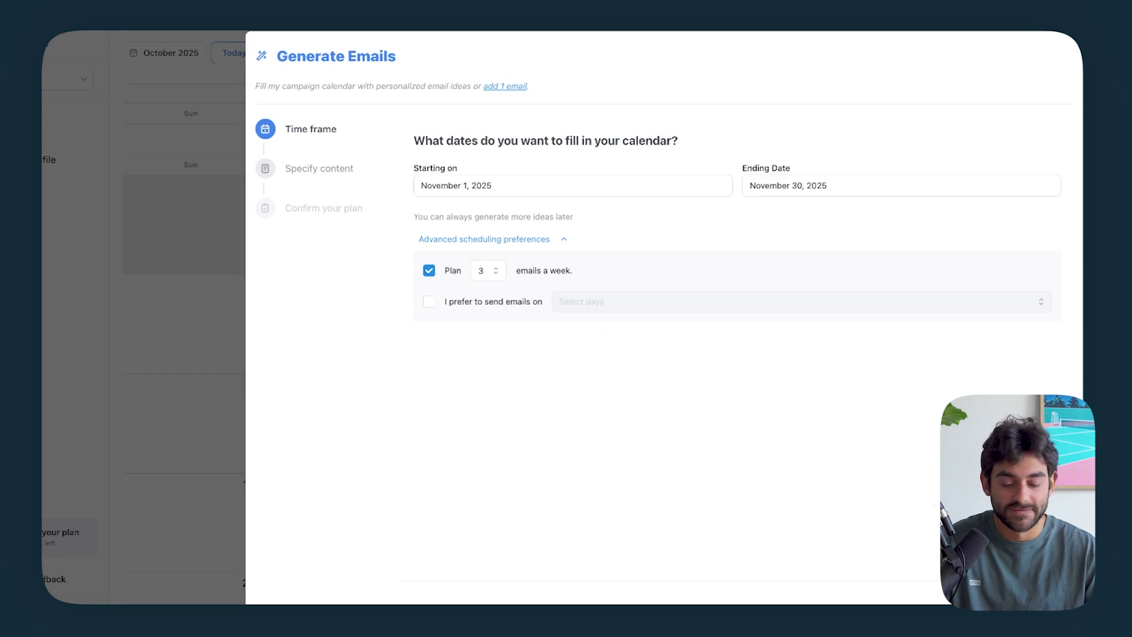
# - Continue to the content specification and answer Yes to product launches with "New yellow pot that is releasing on November 9"
pyautogui.click(1038, 599)
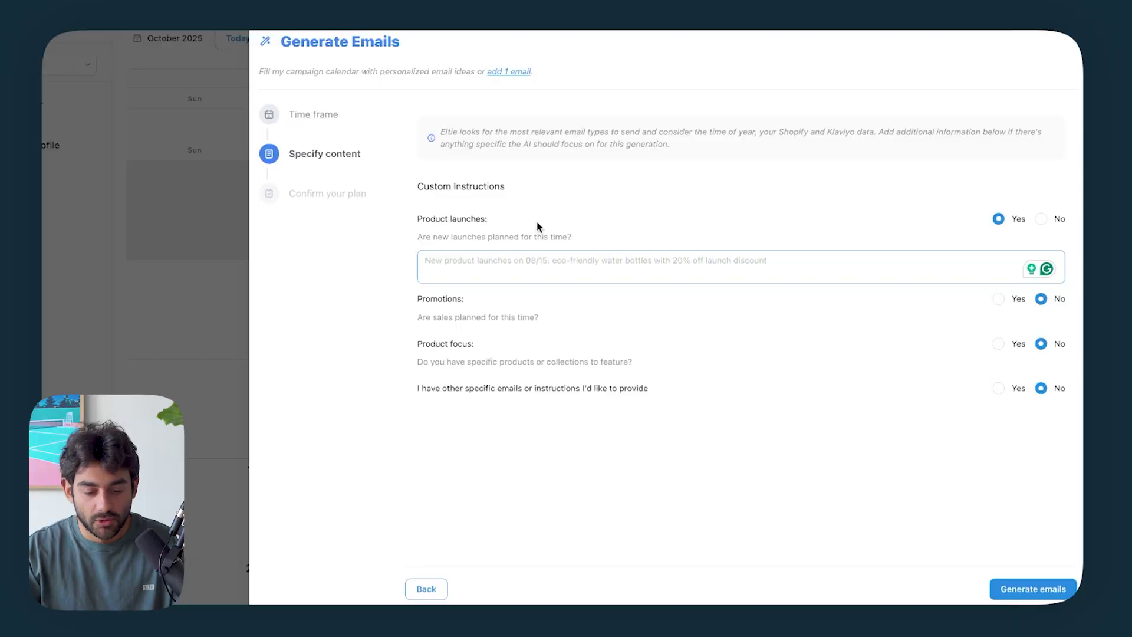
pyautogui.write('New')
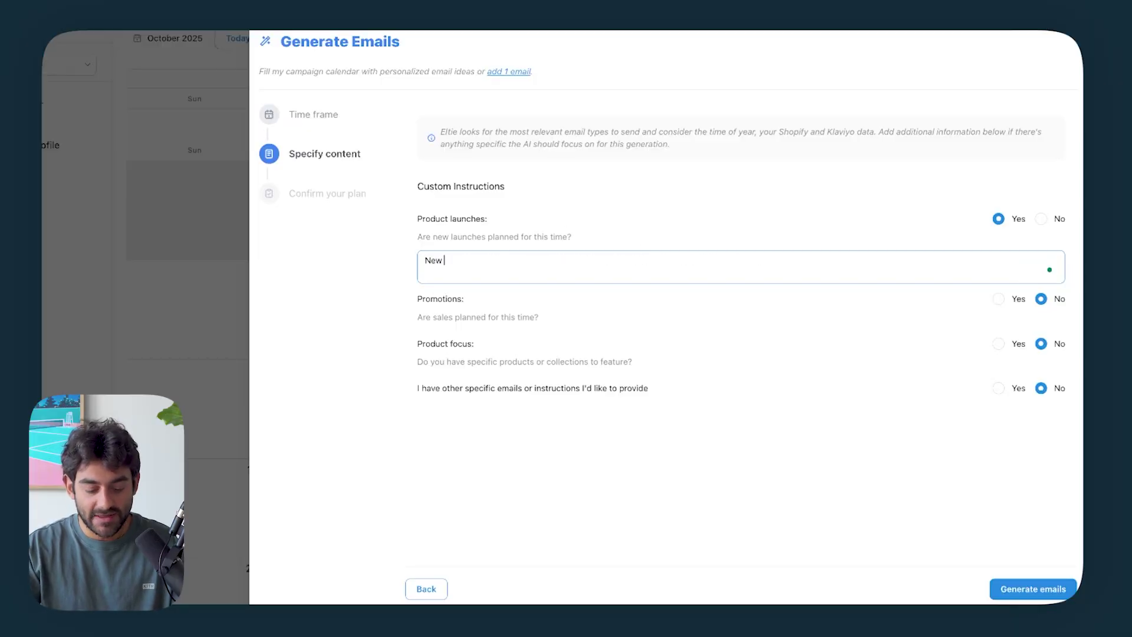
pyautogui.write(' yellow')
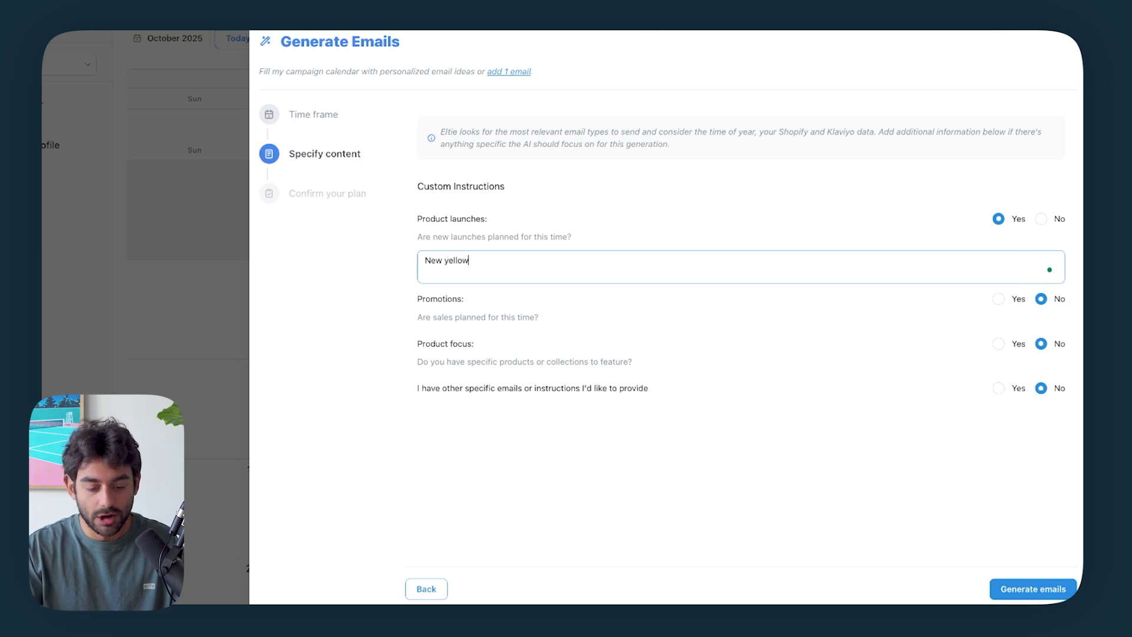
pyautogui.write(' pot that is rele')
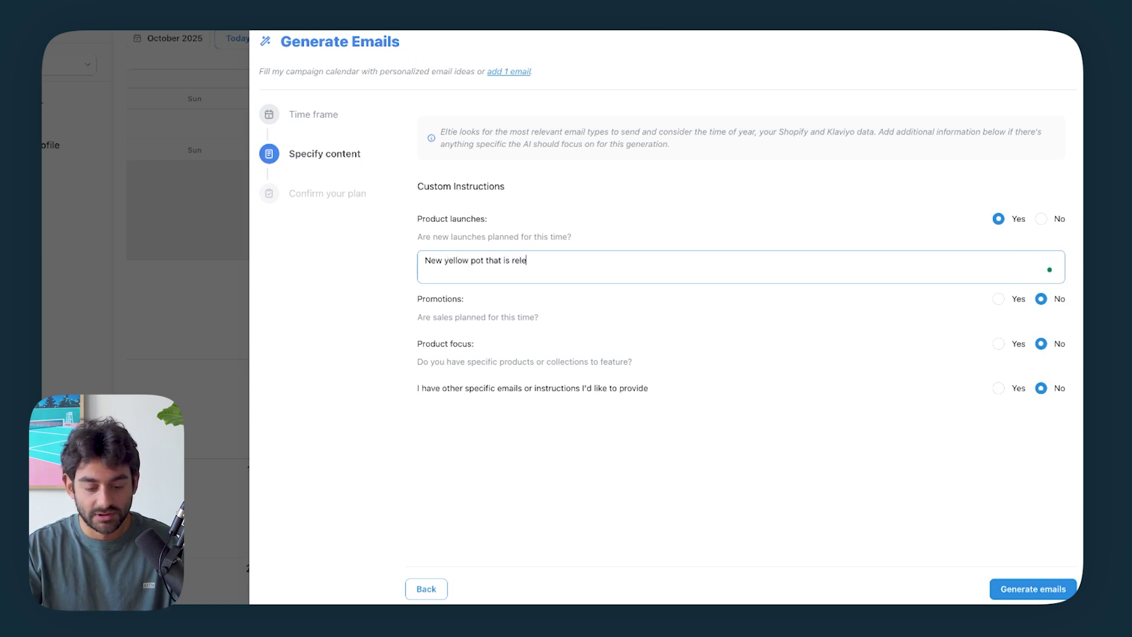
pyautogui.write('asing on November 9')
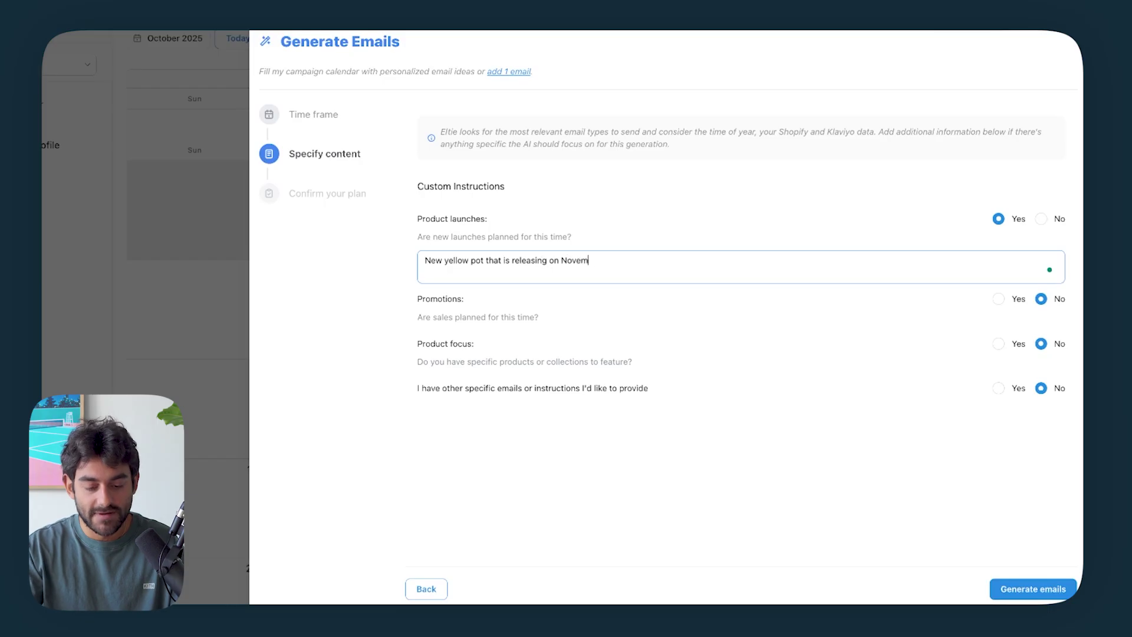
# - Answer Yes to promotions and enter "Black Friday sitewide 20% off sale starting November 20"
pyautogui.click(999, 299)
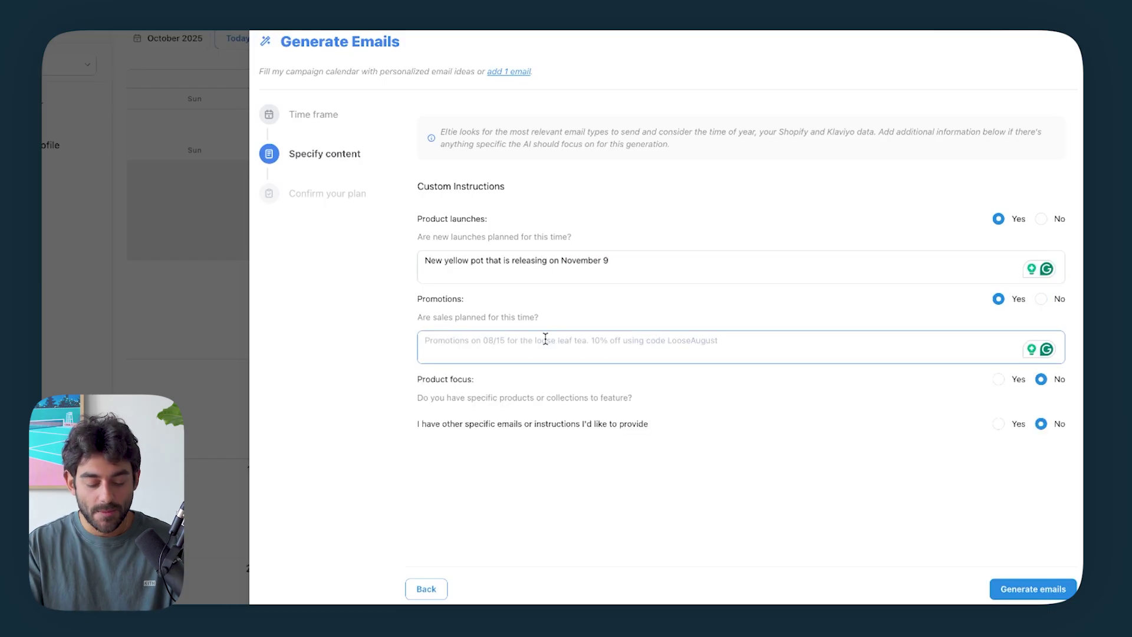
pyautogui.write('Black Frid')
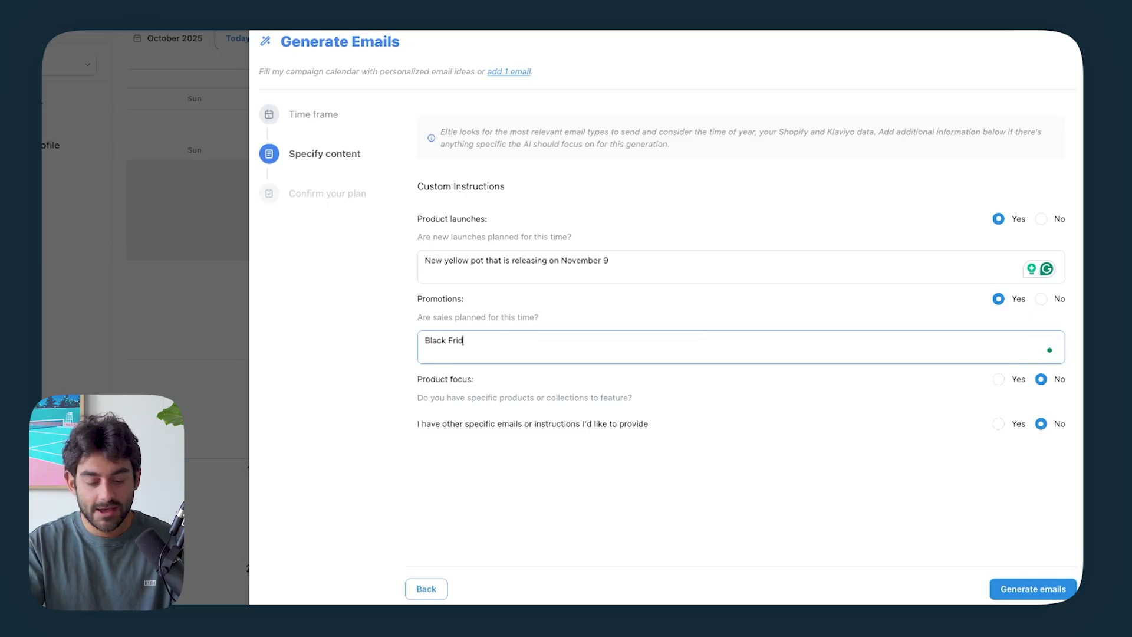
pyautogui.write('ay sitewide 20% ')
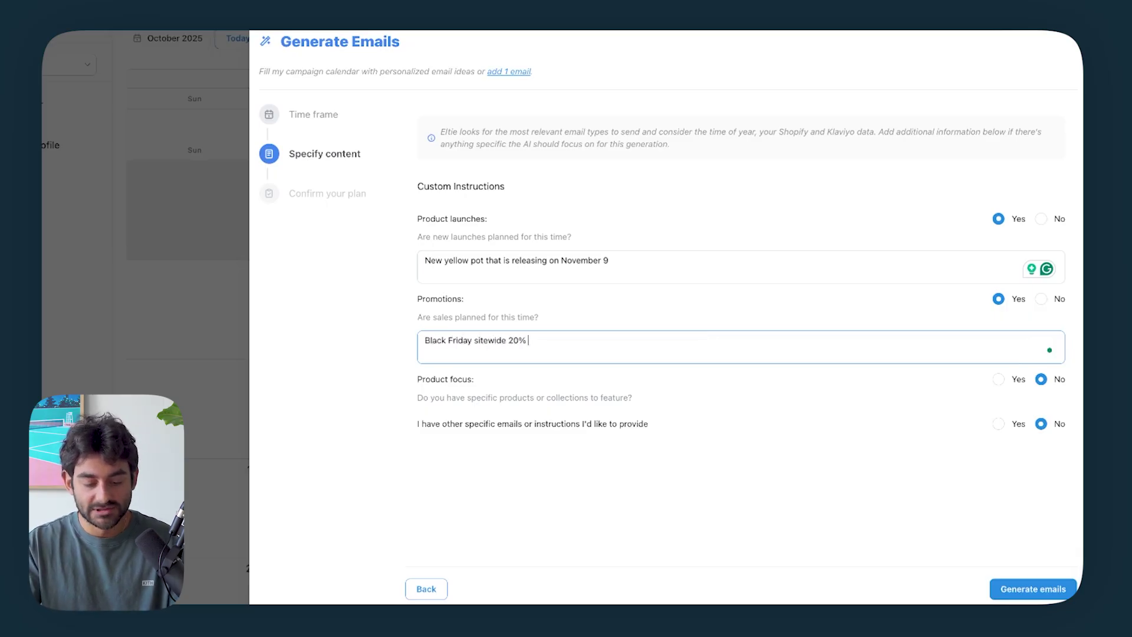
pyautogui.write('off sale starting ')
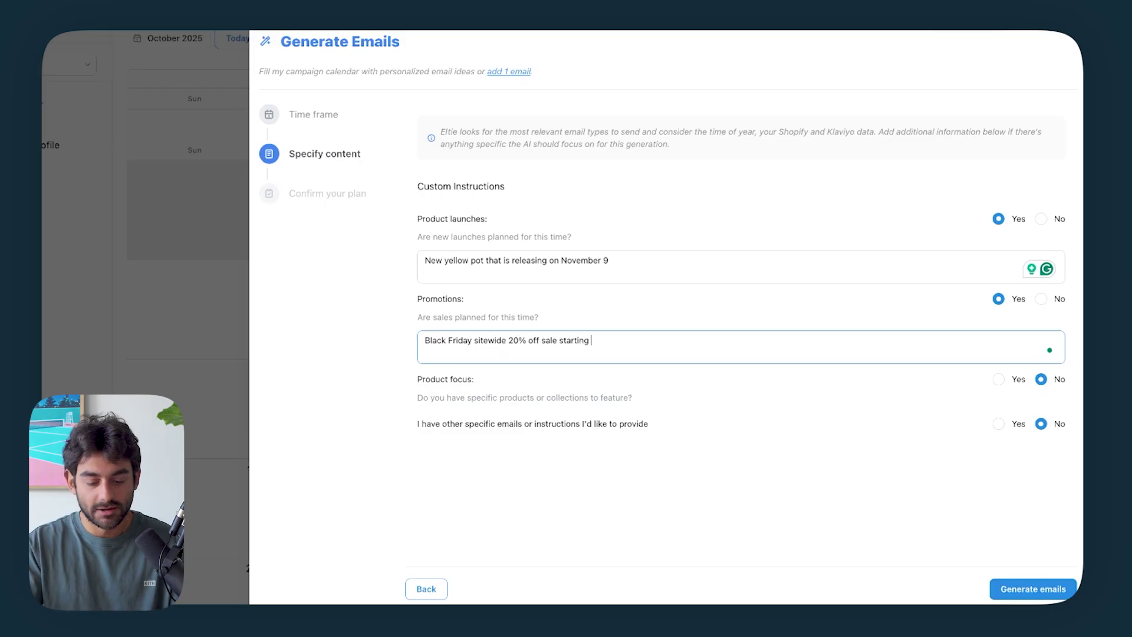
pyautogui.write('November 20')
pyautogui.press('Return')
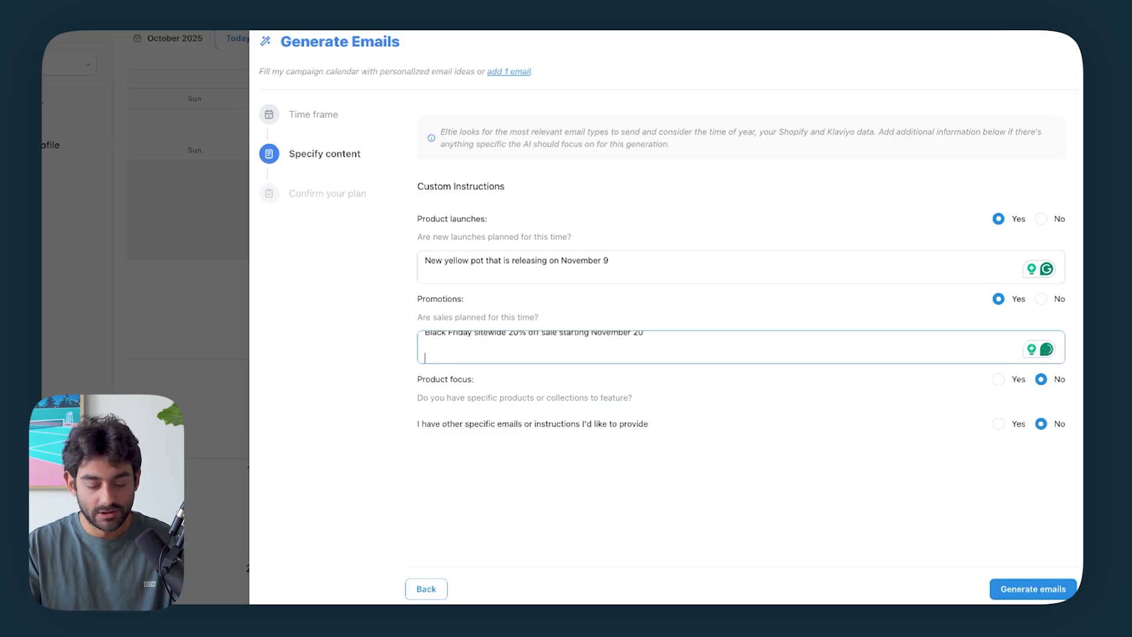
# - Add the line "plus, 24 hour flash sale on November 26 for 25% off sitewide." to the promotions text
pyautogui.write('plus, ')
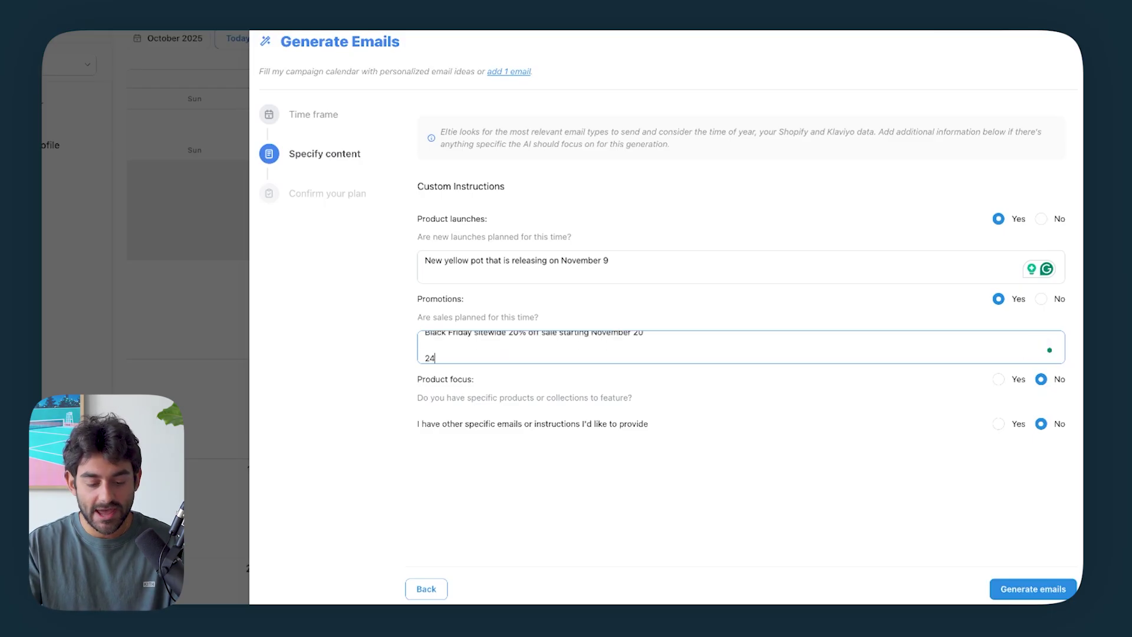
pyautogui.write('24 hou')
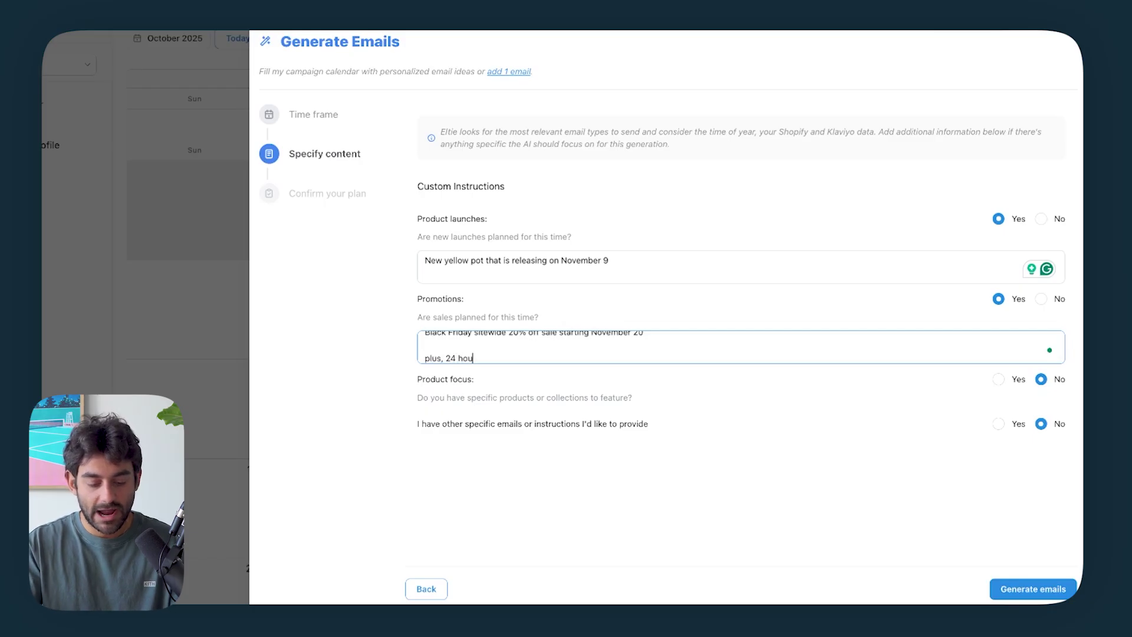
pyautogui.write('r flash sale on N')
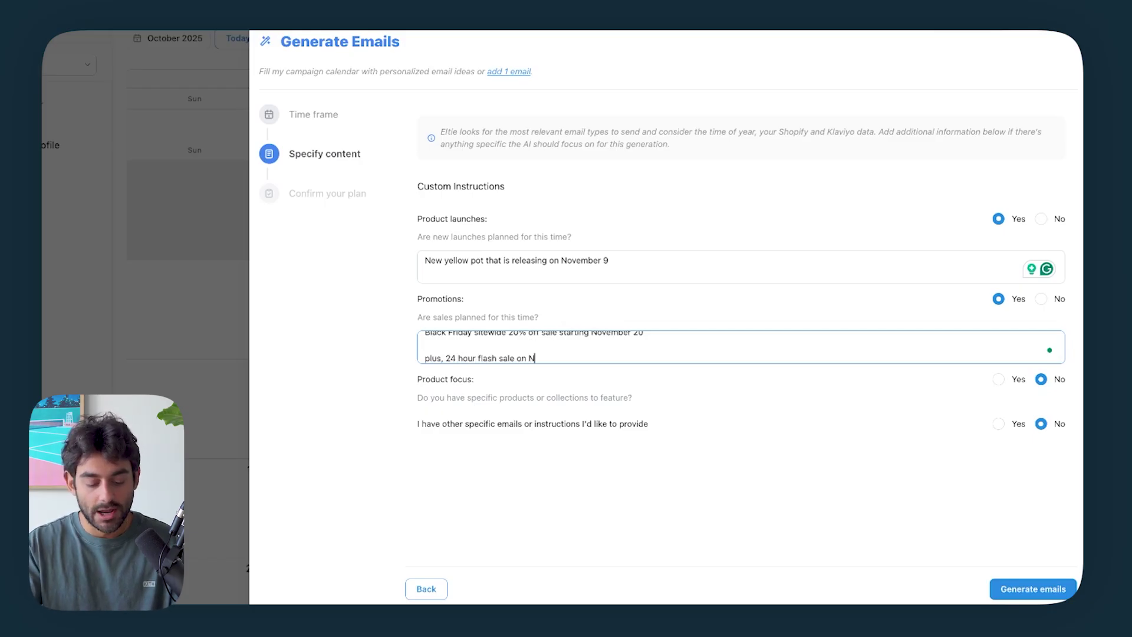
pyautogui.write('ovember 2')
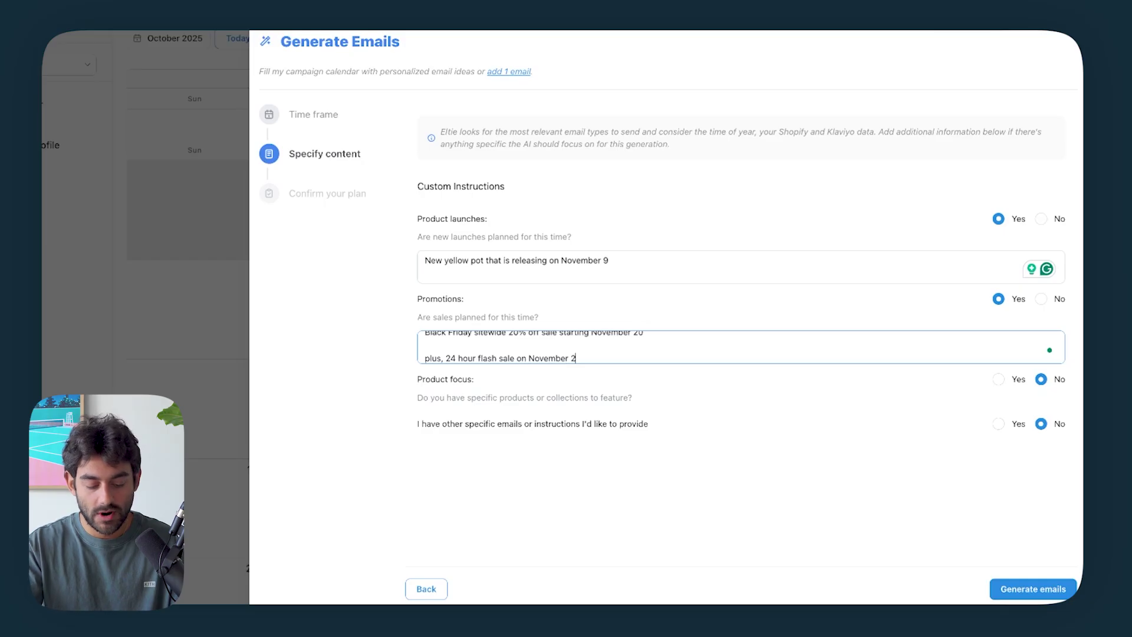
pyautogui.write('6 for 2')
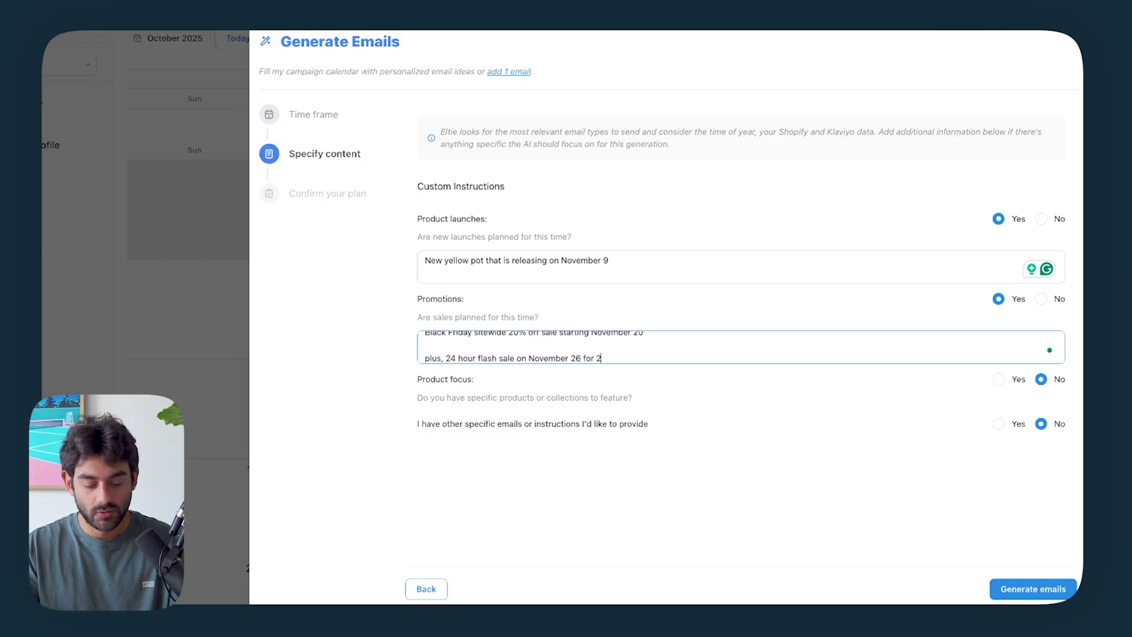
pyautogui.write('5% off sitewi')
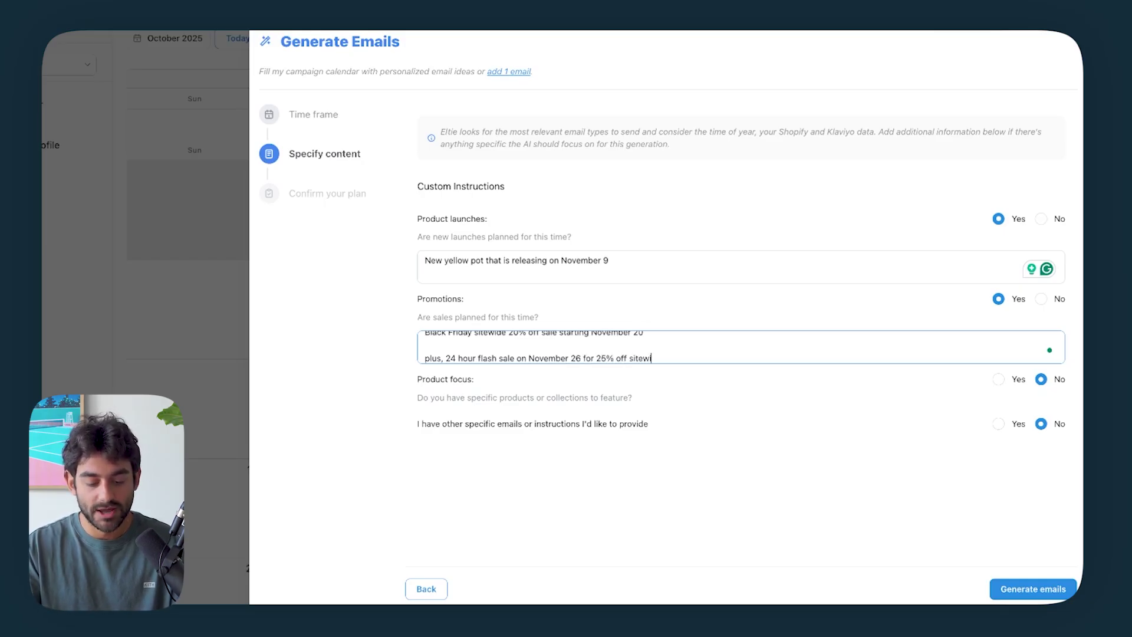
pyautogui.write('de.')
pyautogui.scroll(2, 578, 349)
pyautogui.scroll(-1, 578, 349)
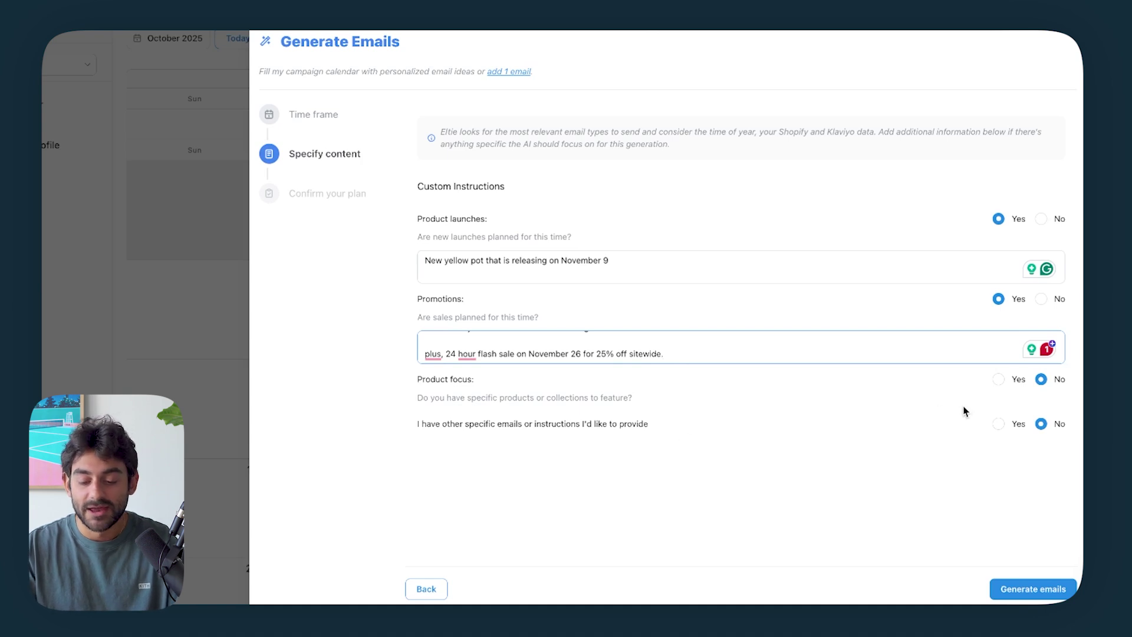
# - Answer Yes to having other specific emails or instructions and generate the emails
pyautogui.click(998, 424)
pyautogui.click(668, 464)
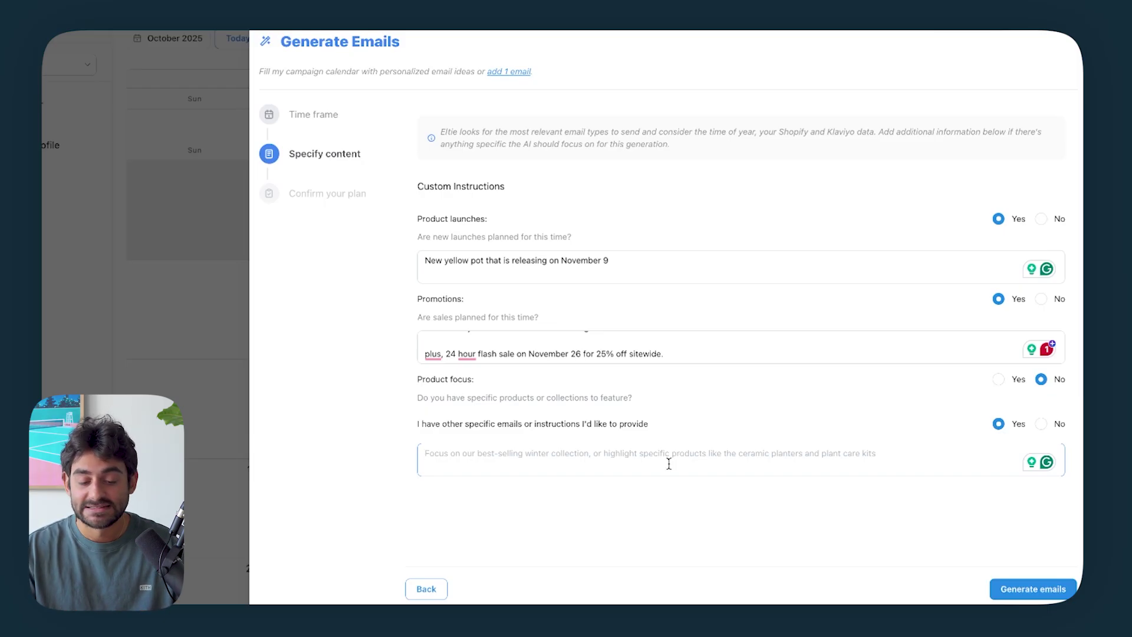
pyautogui.click(1030, 596)
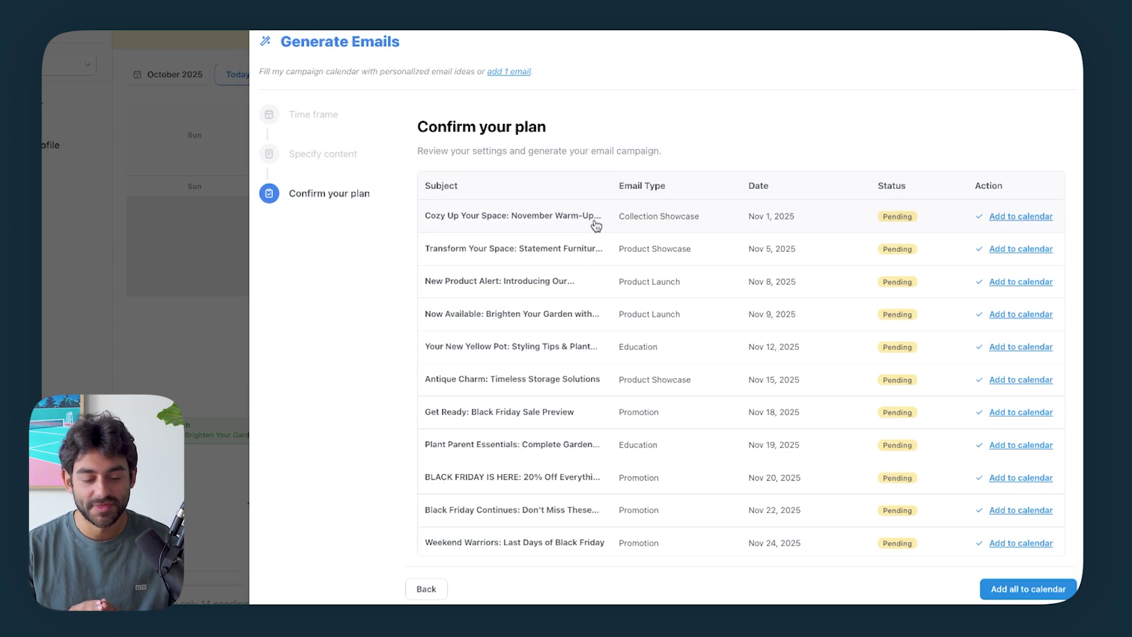
# - Open the November 1 "Cozy Up Your Space" email and examine its description, reasoning and event type options
pyautogui.click(555, 226)
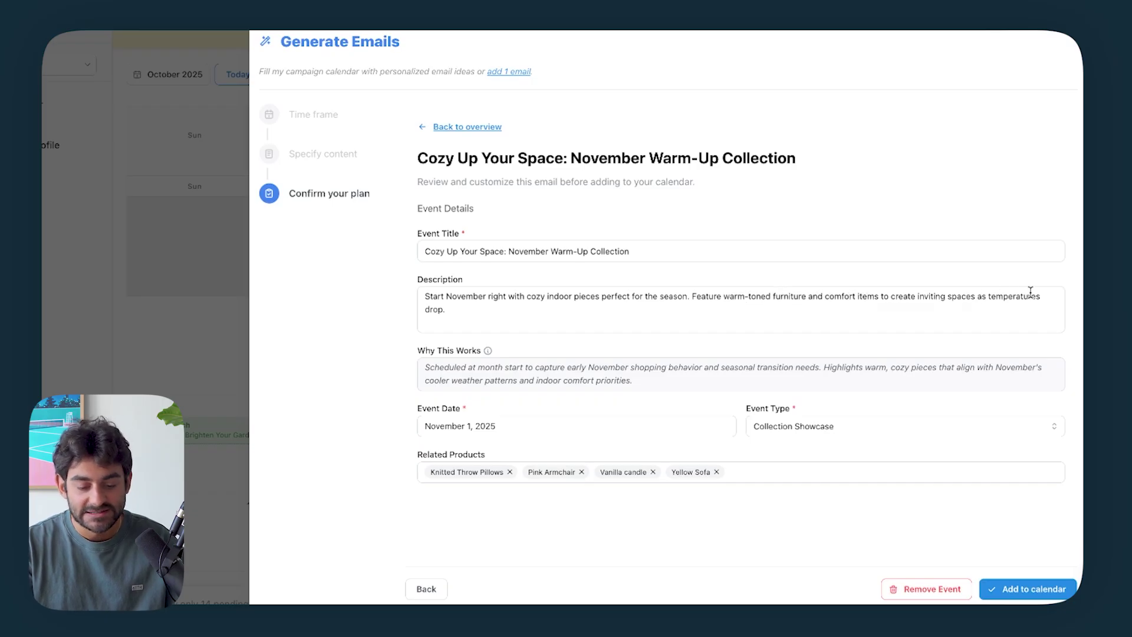
pyautogui.click(485, 312)
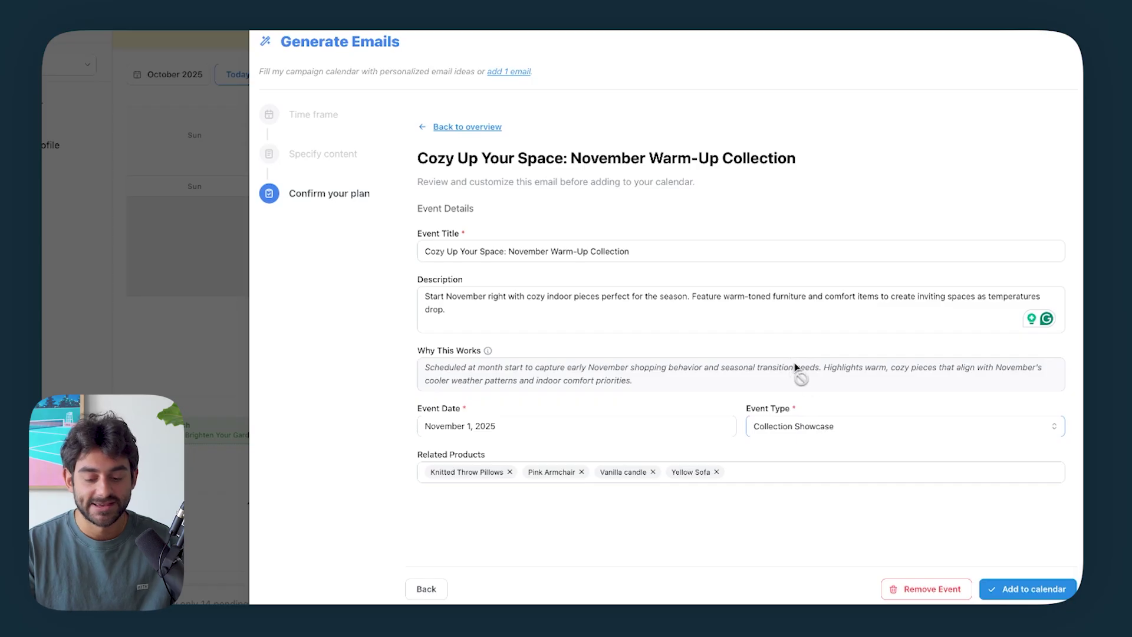
pyautogui.click(796, 436)
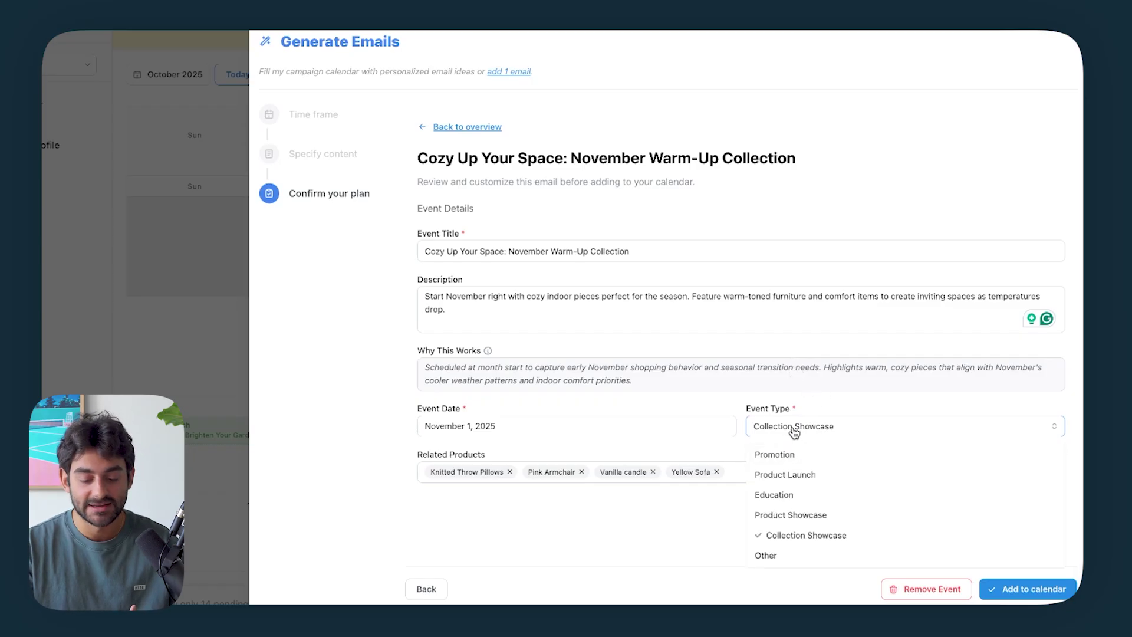
pyautogui.click(795, 433)
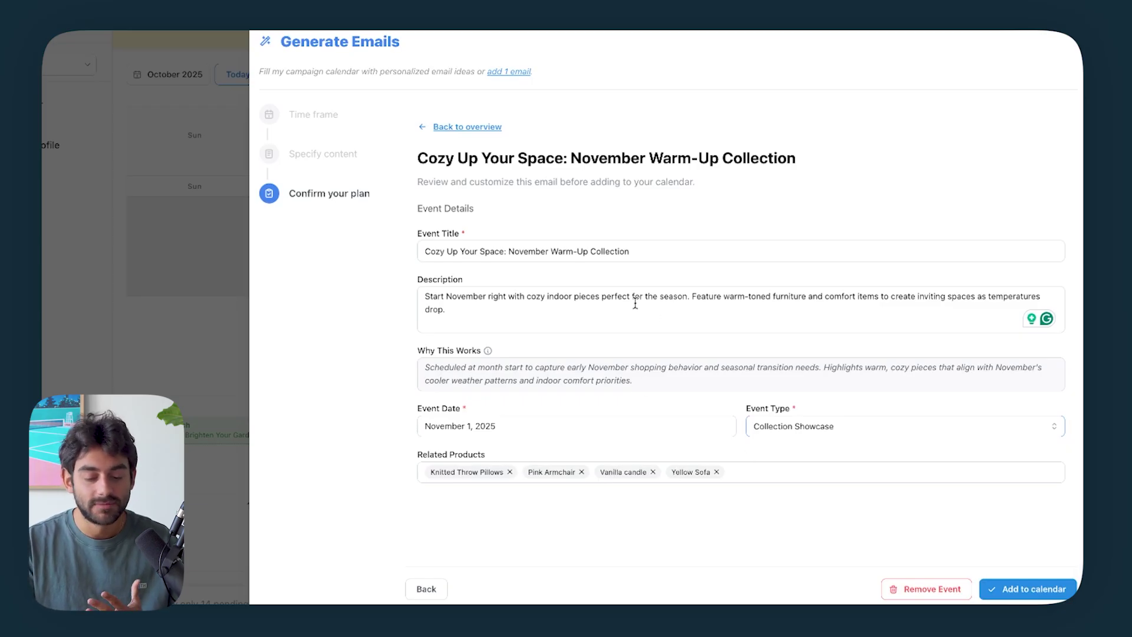
# - Replace Yellow Sofa and Vanilla candle with Clay Plant Pot in the November 1 email's related products and add the email to the calendar
pyautogui.click(799, 476)
pyautogui.click(753, 463)
pyautogui.click(753, 470)
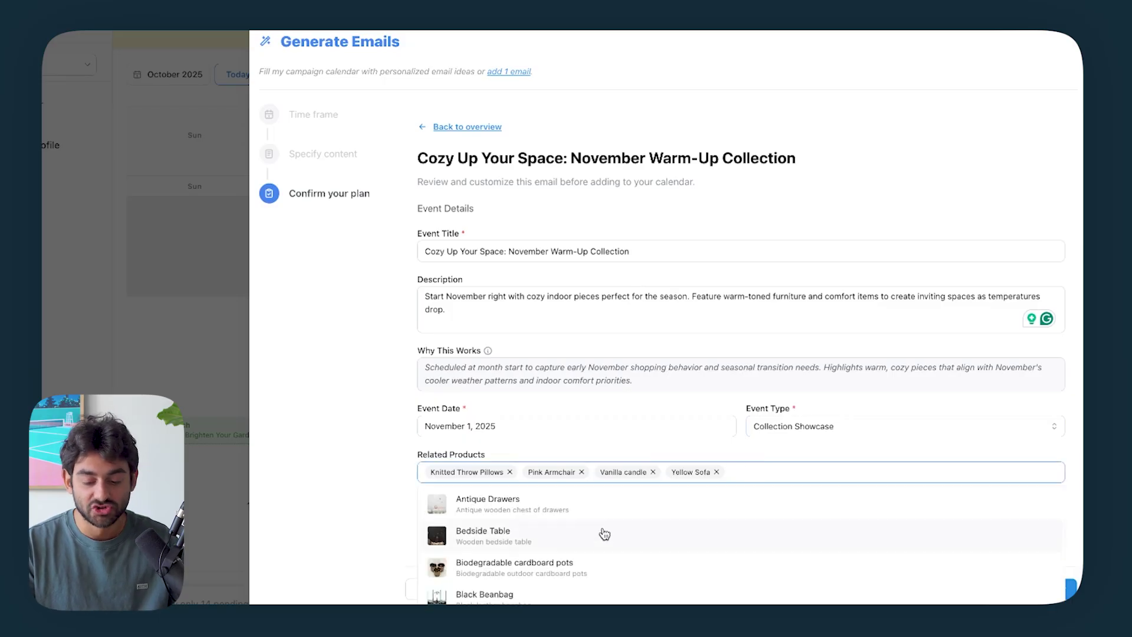
pyautogui.scroll(-5, 605, 533)
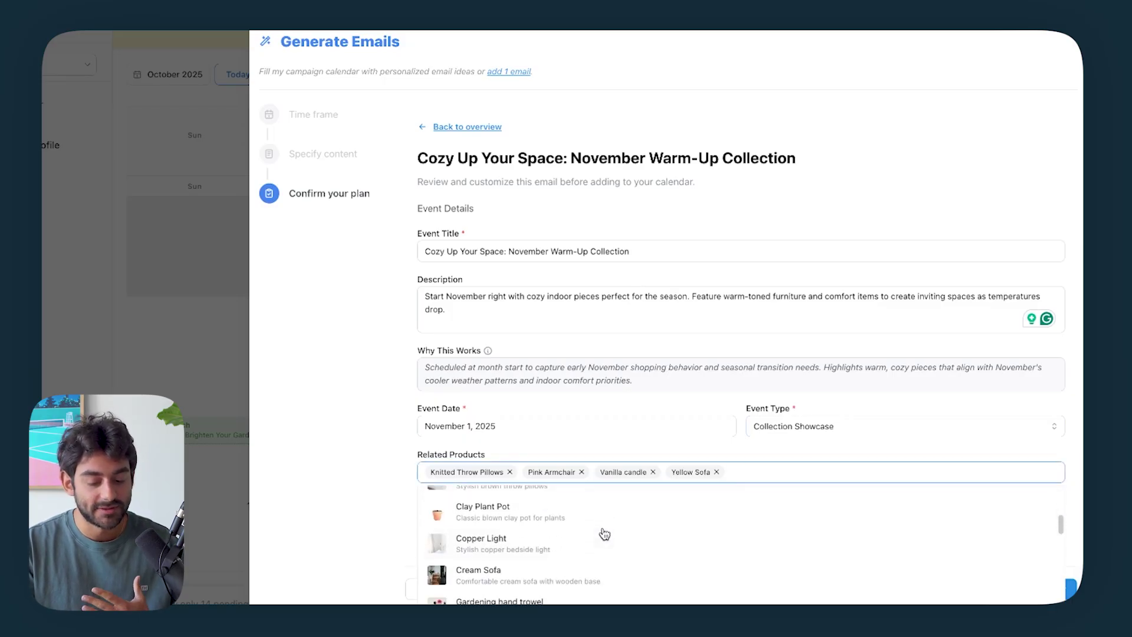
pyautogui.scroll(-1, 605, 534)
pyautogui.scroll(1, 604, 534)
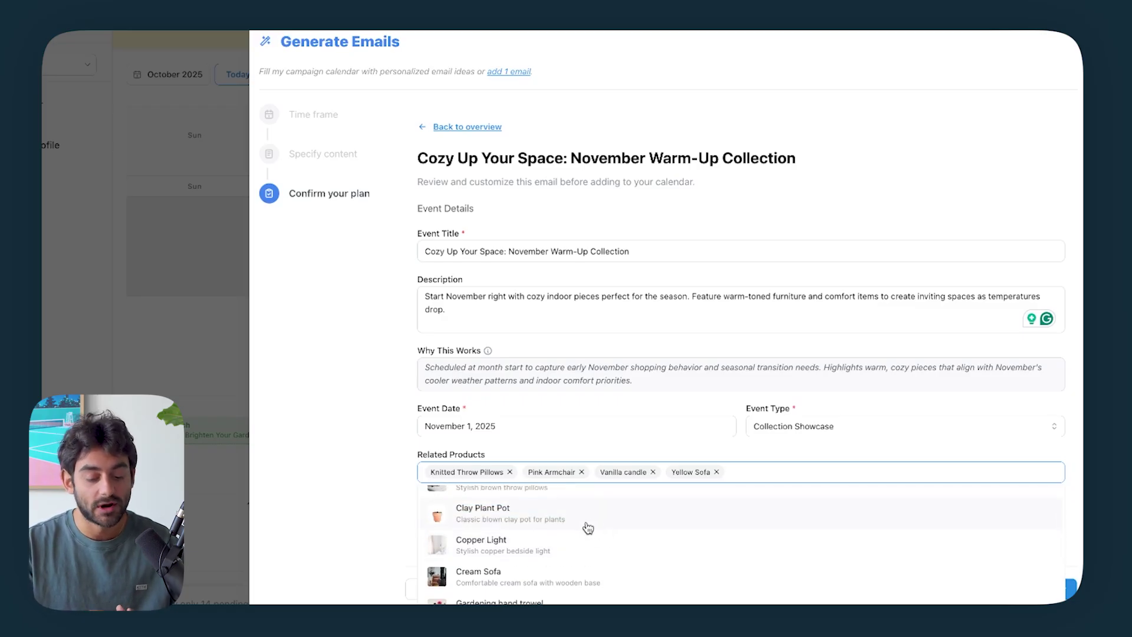
pyautogui.click(716, 472)
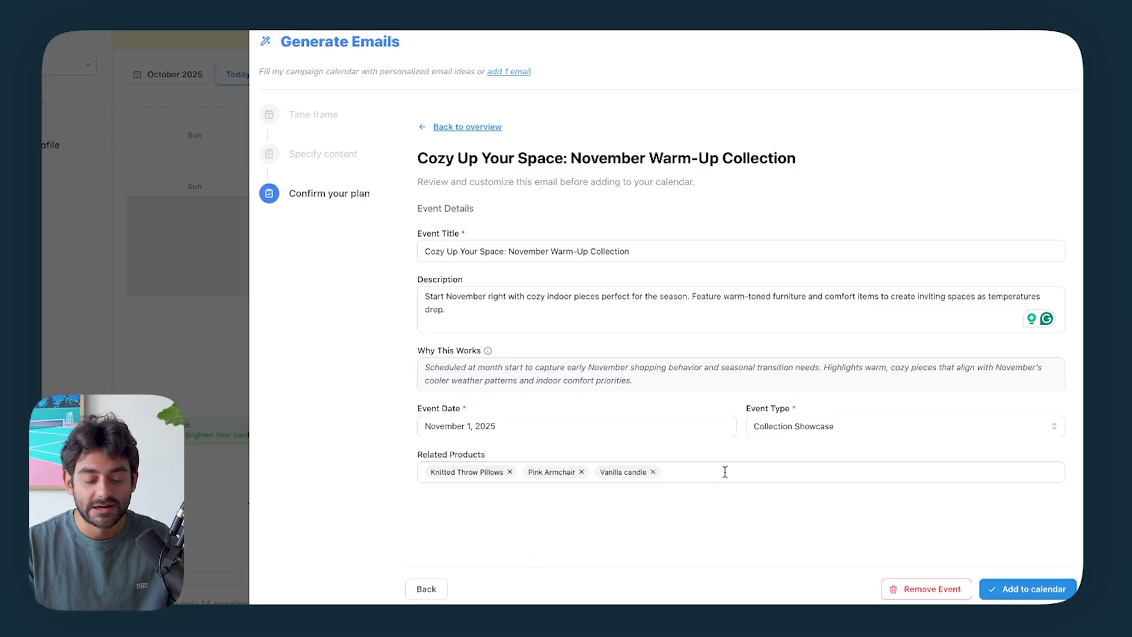
pyautogui.click(725, 472)
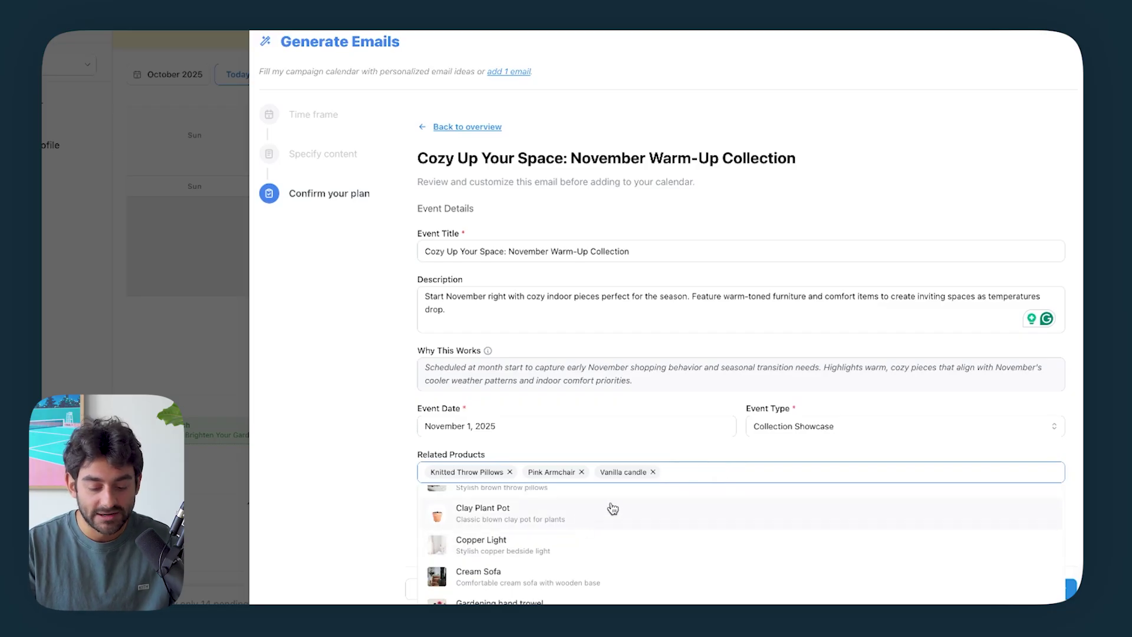
pyautogui.click(653, 472)
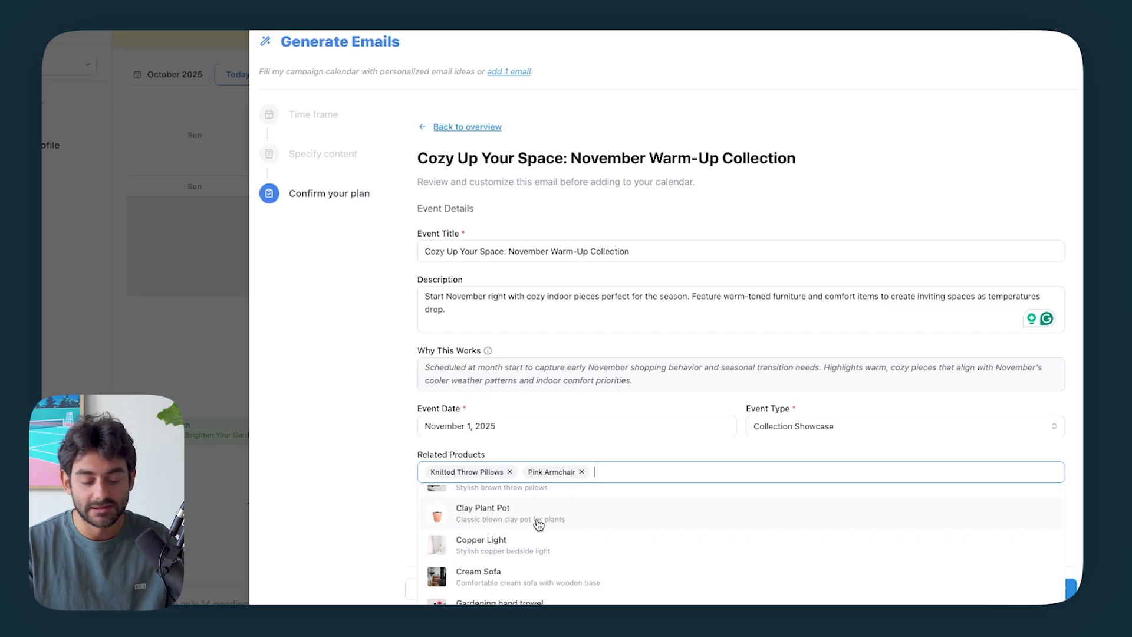
pyautogui.click(539, 524)
pyautogui.click(637, 453)
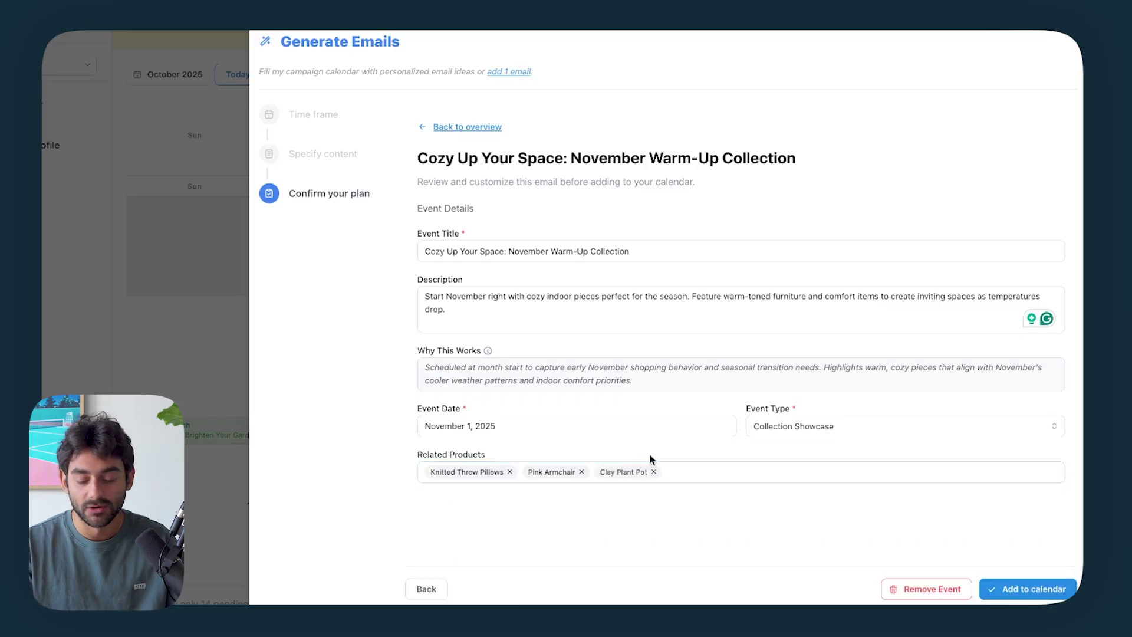
pyautogui.click(1015, 591)
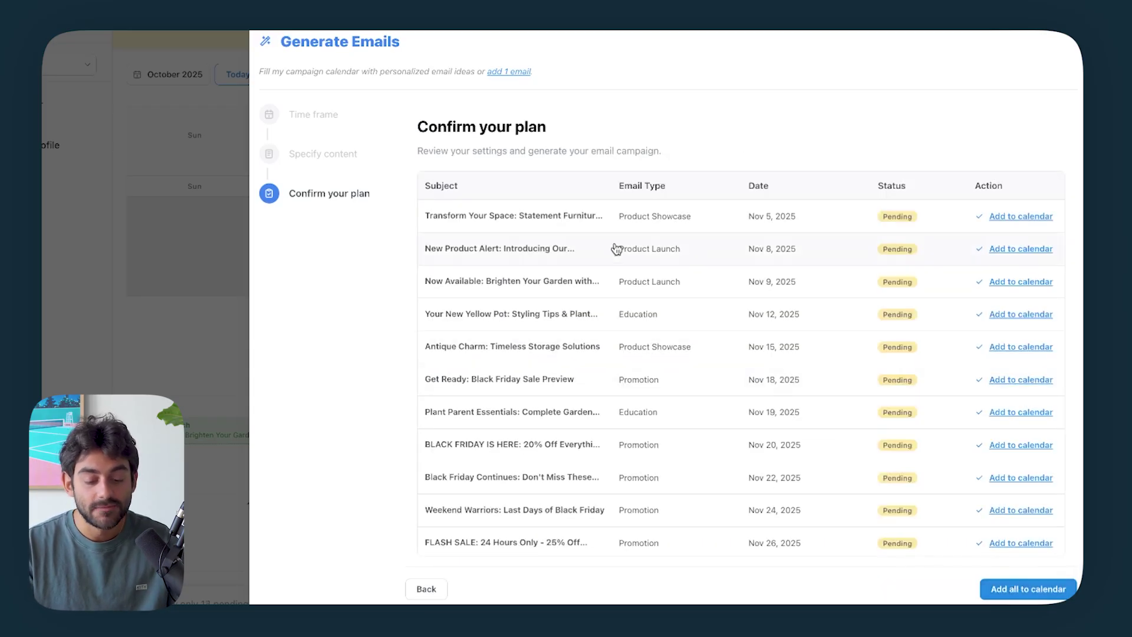
# - Open the November 5 "Transform Your Space: Statement Furniture Spotlight" email, review its details and add it to the calendar
pyautogui.click(505, 222)
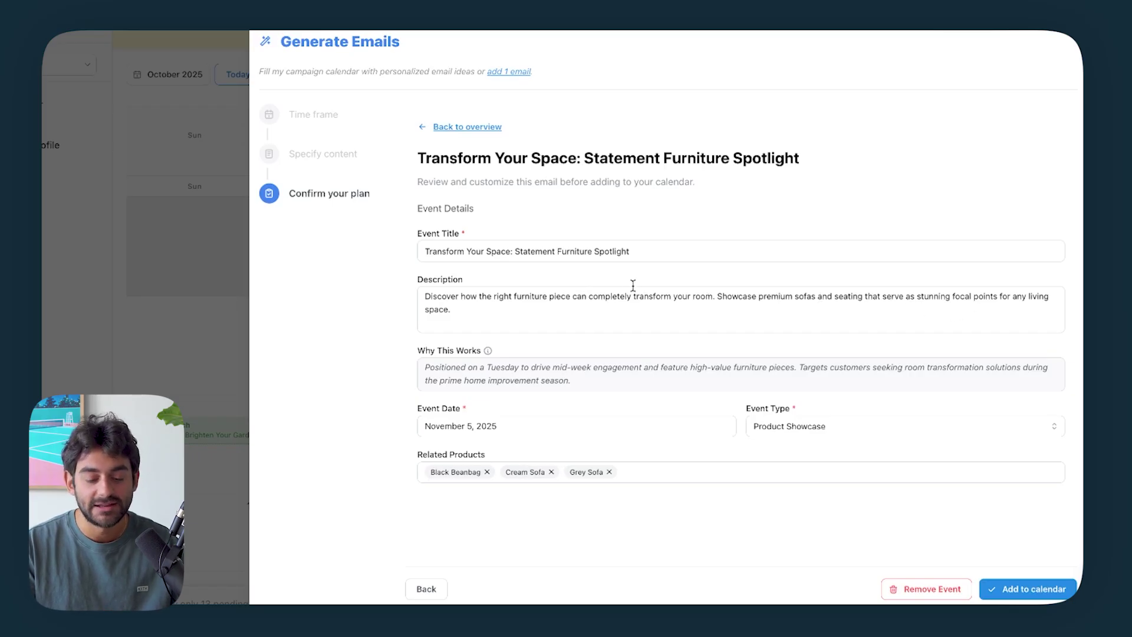
pyautogui.click(564, 304)
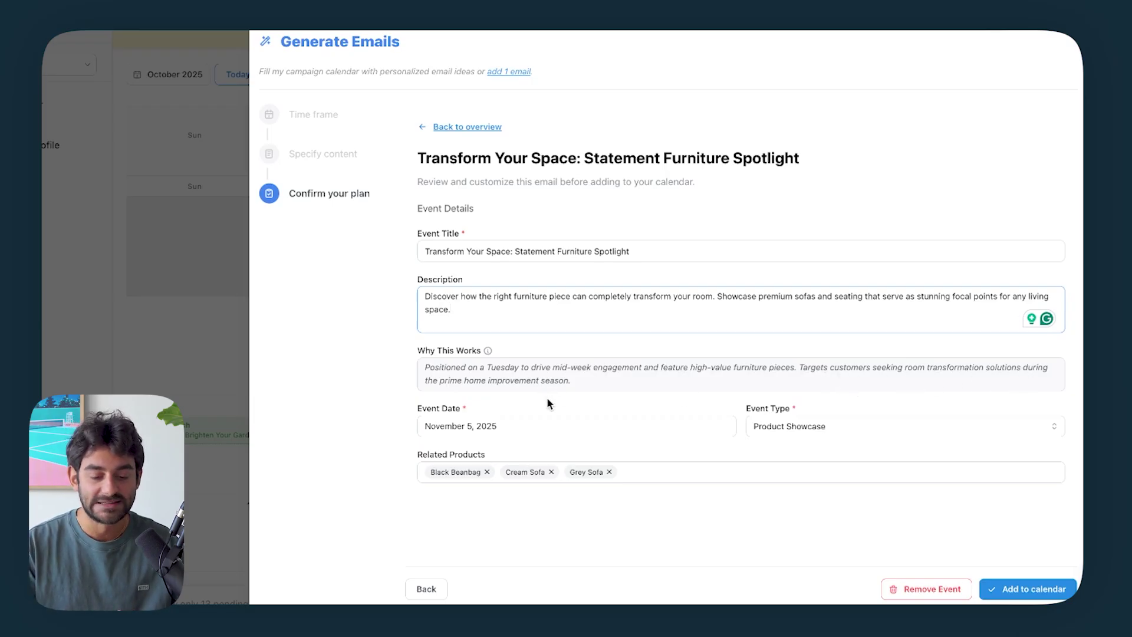
pyautogui.click(575, 353)
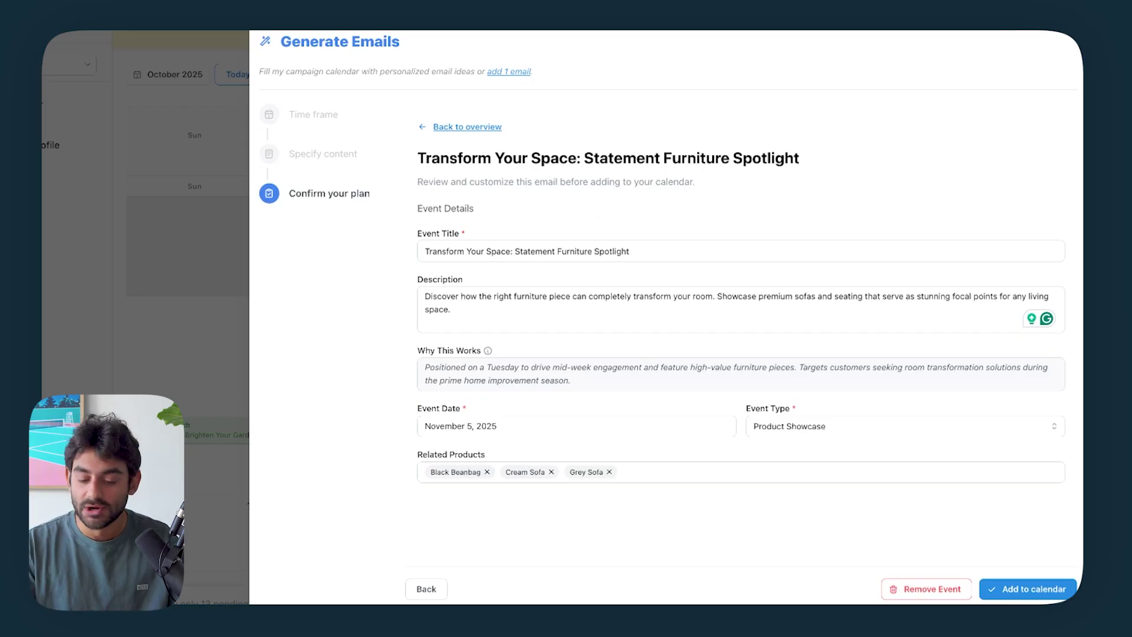
pyautogui.click(1033, 590)
# - In the November 8 "New Product Alert" email, replace the Yellow watering can with Clay Plant Pot as related product and add it to the calendar
pyautogui.click(545, 217)
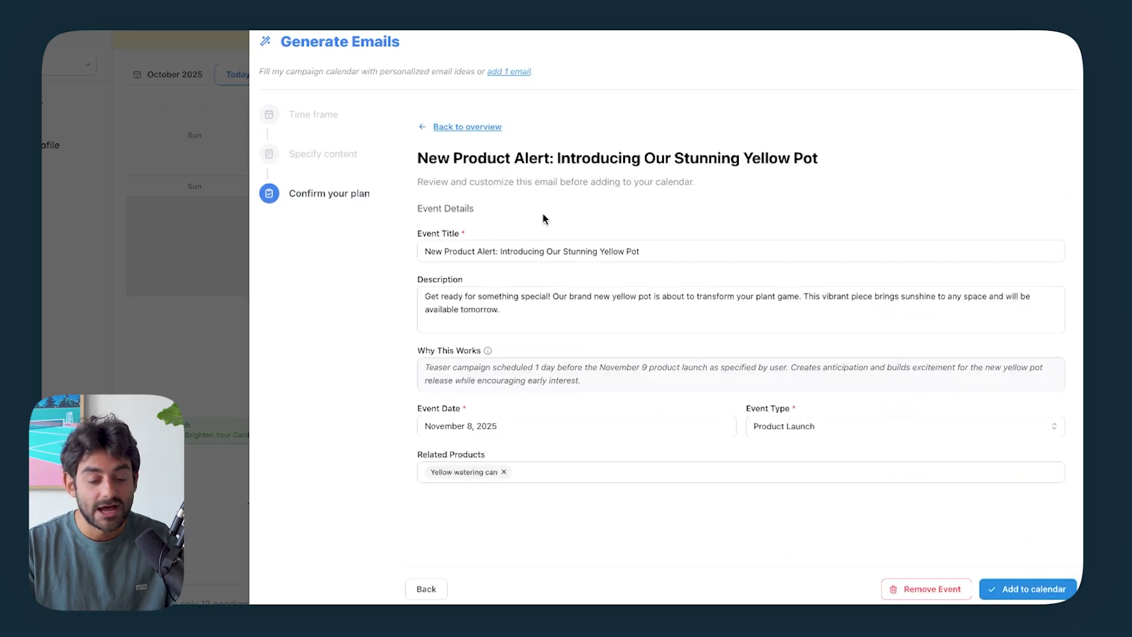
pyautogui.click(659, 251)
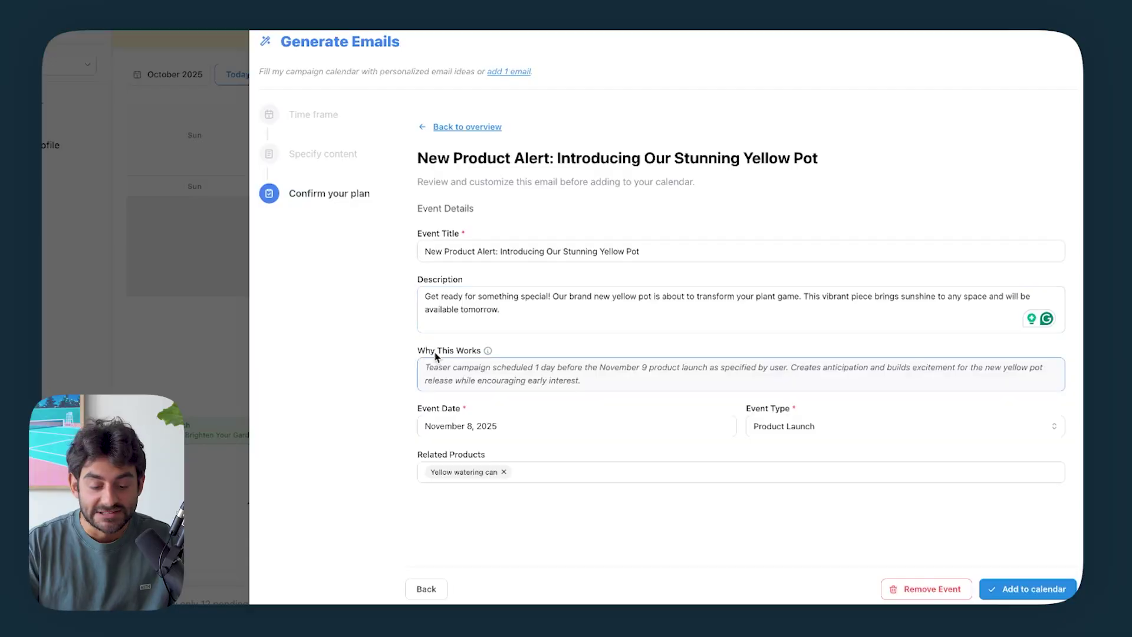
pyautogui.click(536, 369)
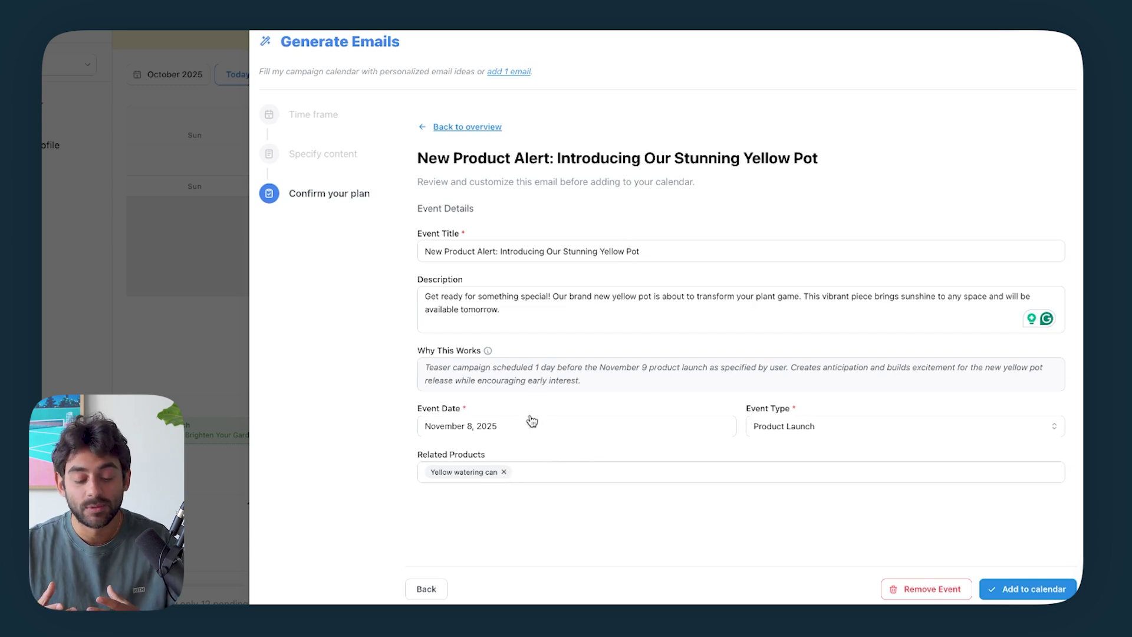
pyautogui.click(503, 476)
pyautogui.scroll(-3, 498, 519)
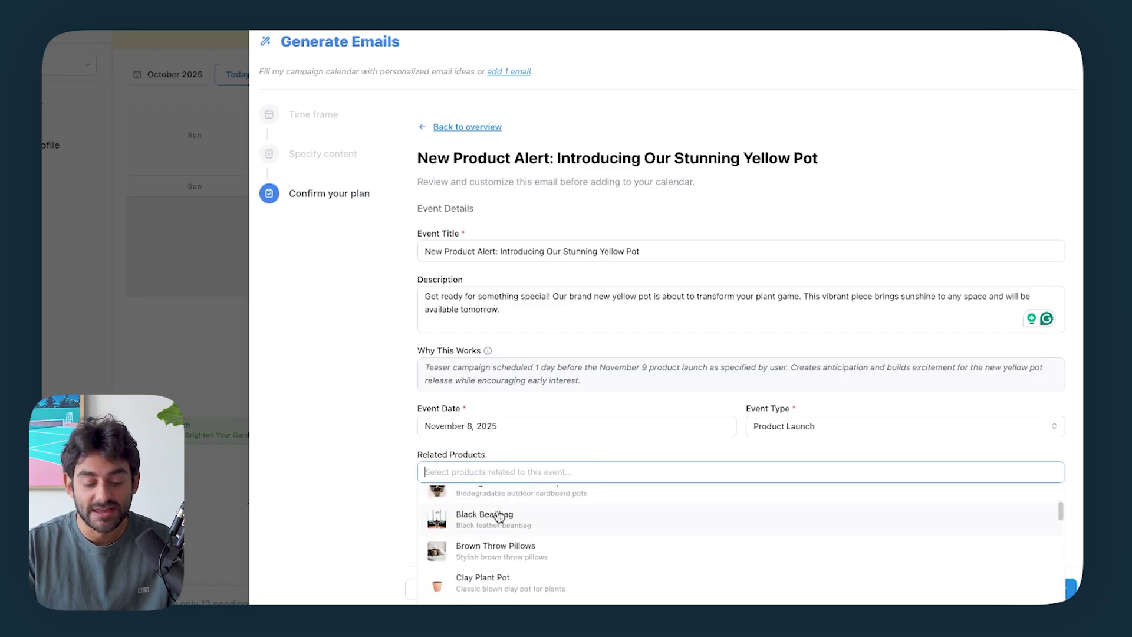
pyautogui.click(498, 534)
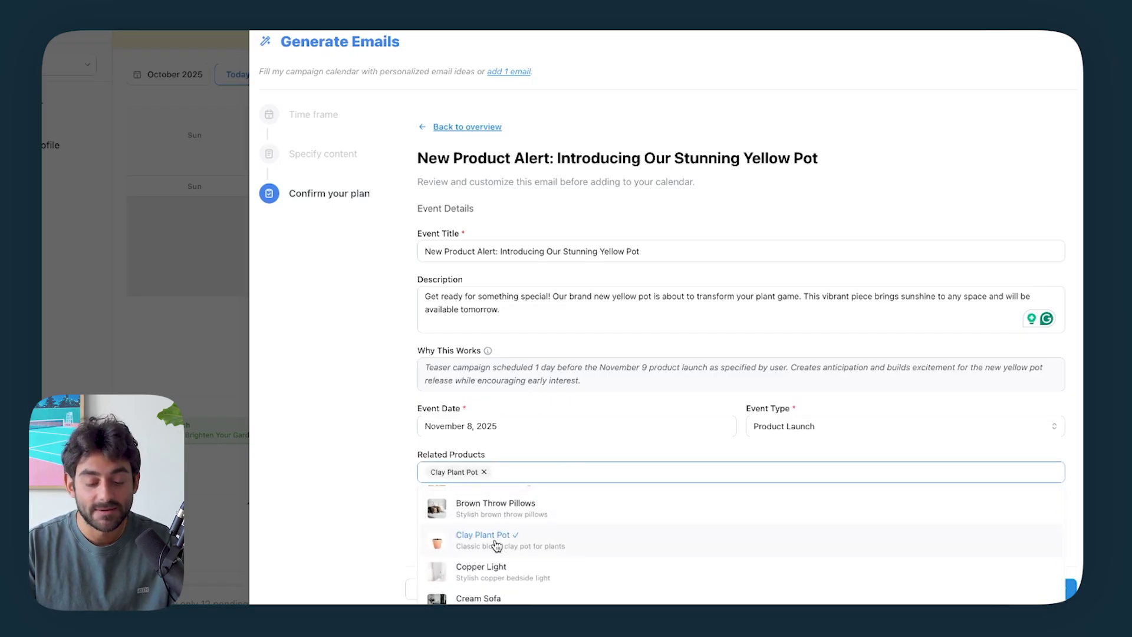
pyautogui.click(564, 453)
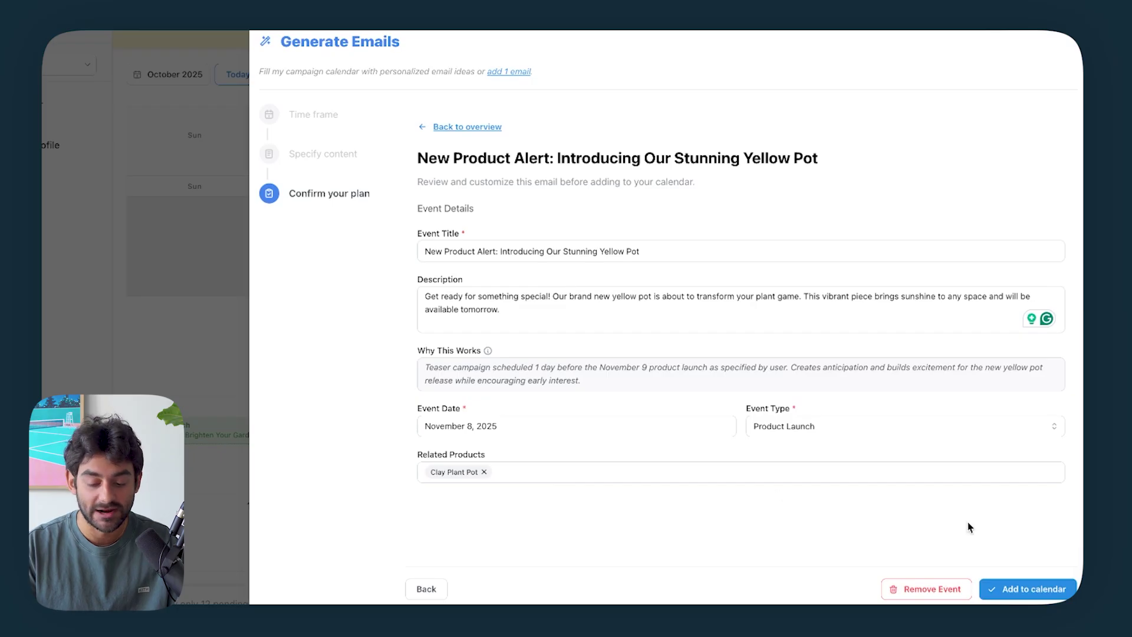
pyautogui.click(1026, 589)
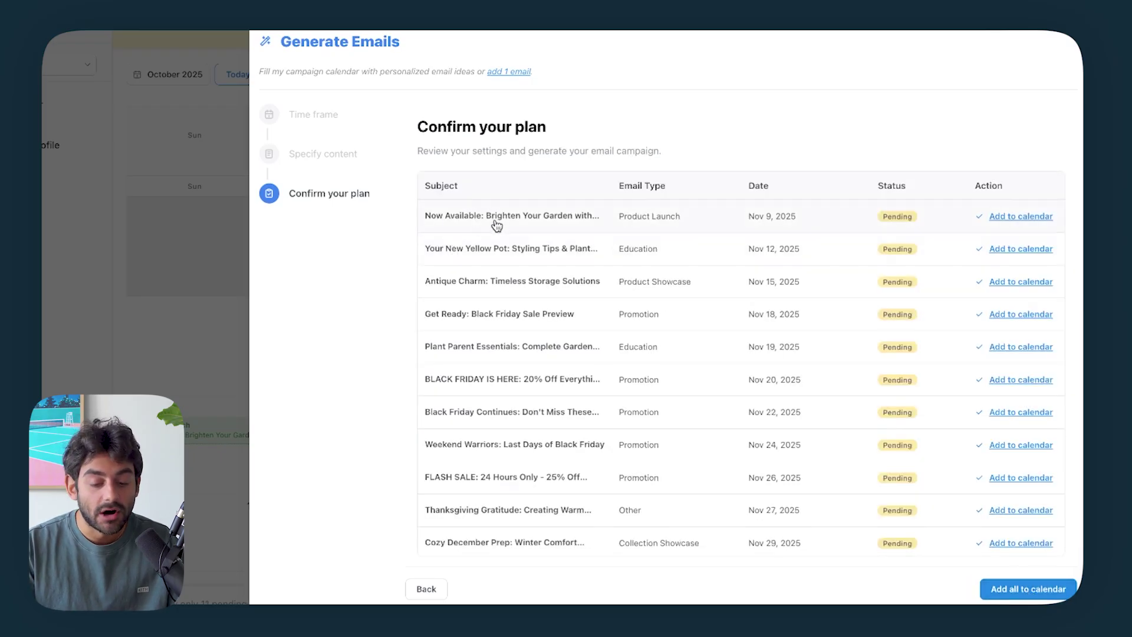
# - Review the November 9 yellow pot launch and November 12 styling tips emails and add both to the calendar
pyautogui.click(485, 230)
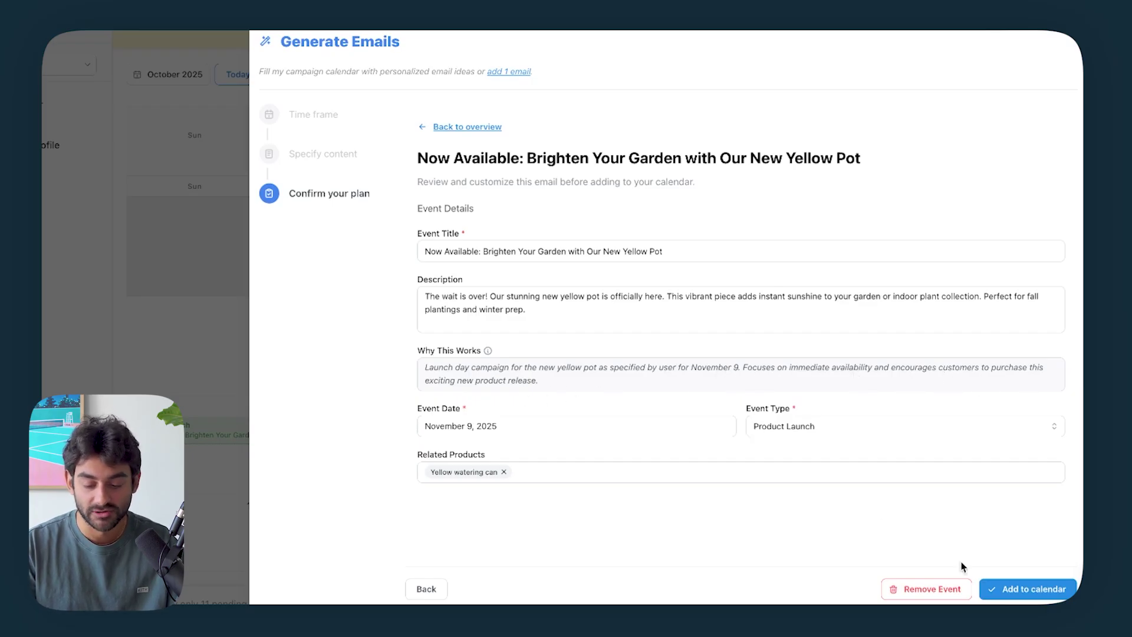
pyautogui.click(1013, 589)
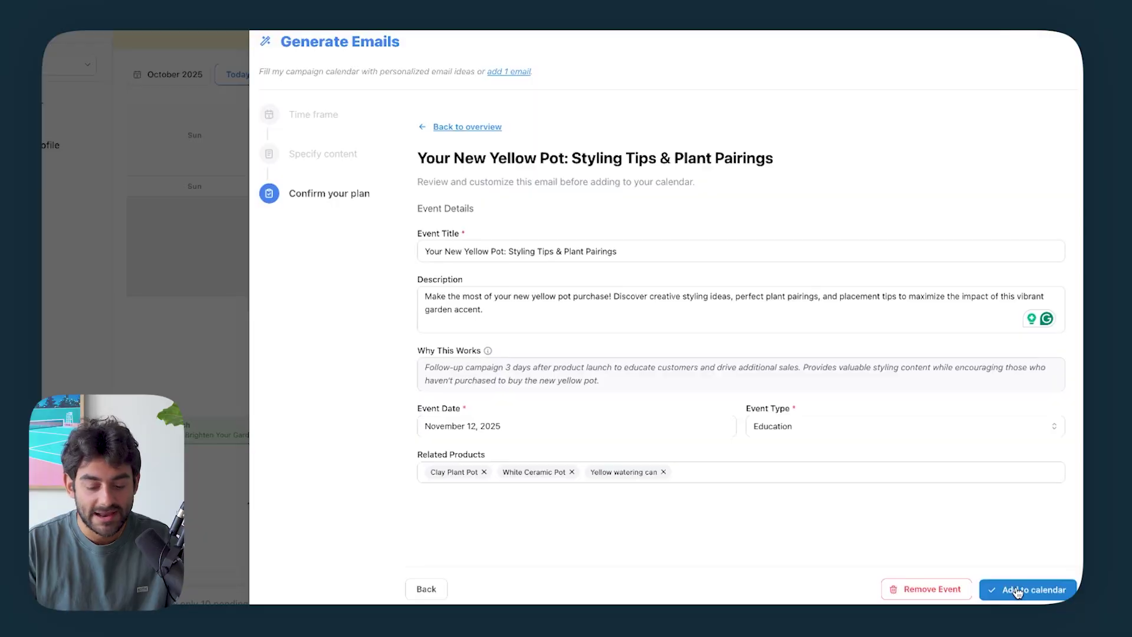
pyautogui.click(1019, 592)
# - Open the November 15 "Antique Charm: Timeless Storage Solutions" email, review its details and add it to the calendar
pyautogui.click(665, 225)
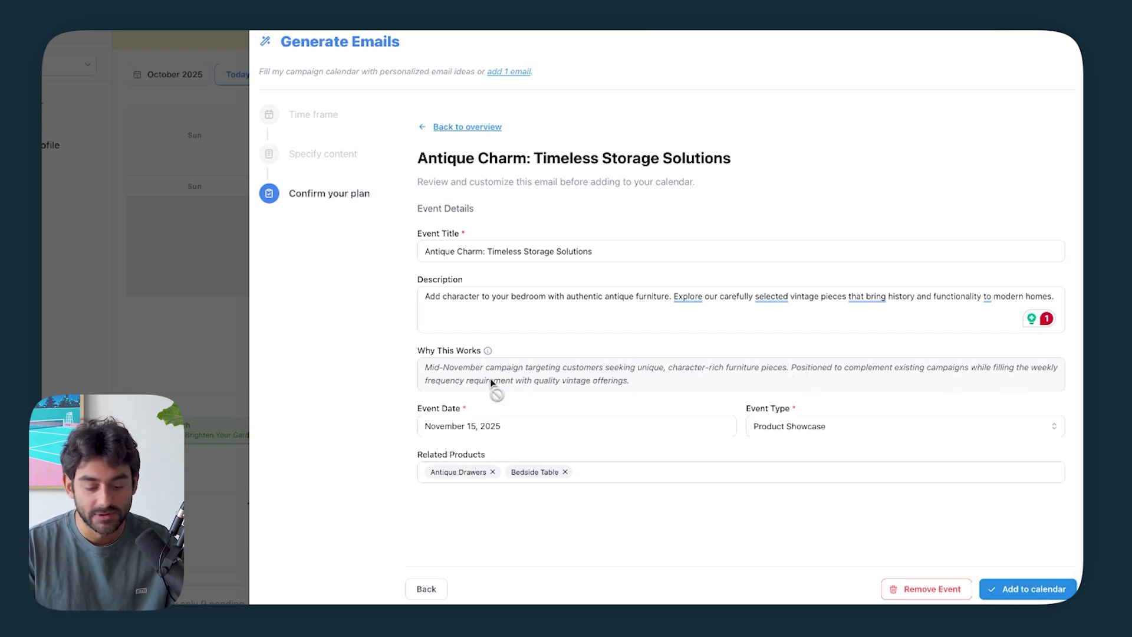
pyautogui.click(501, 246)
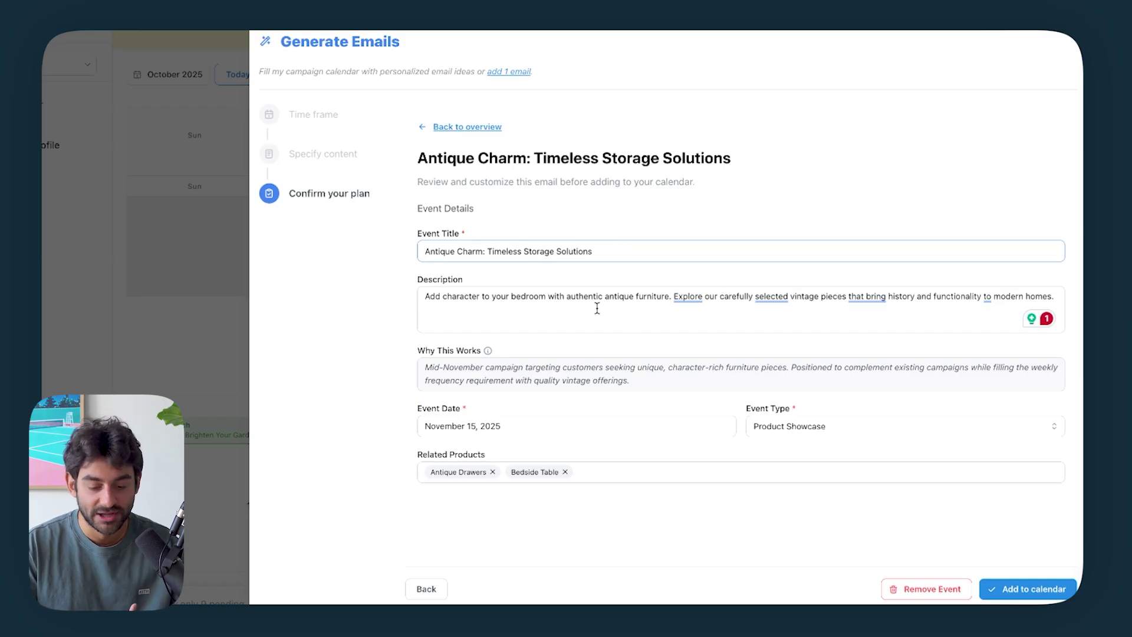
pyautogui.click(1021, 587)
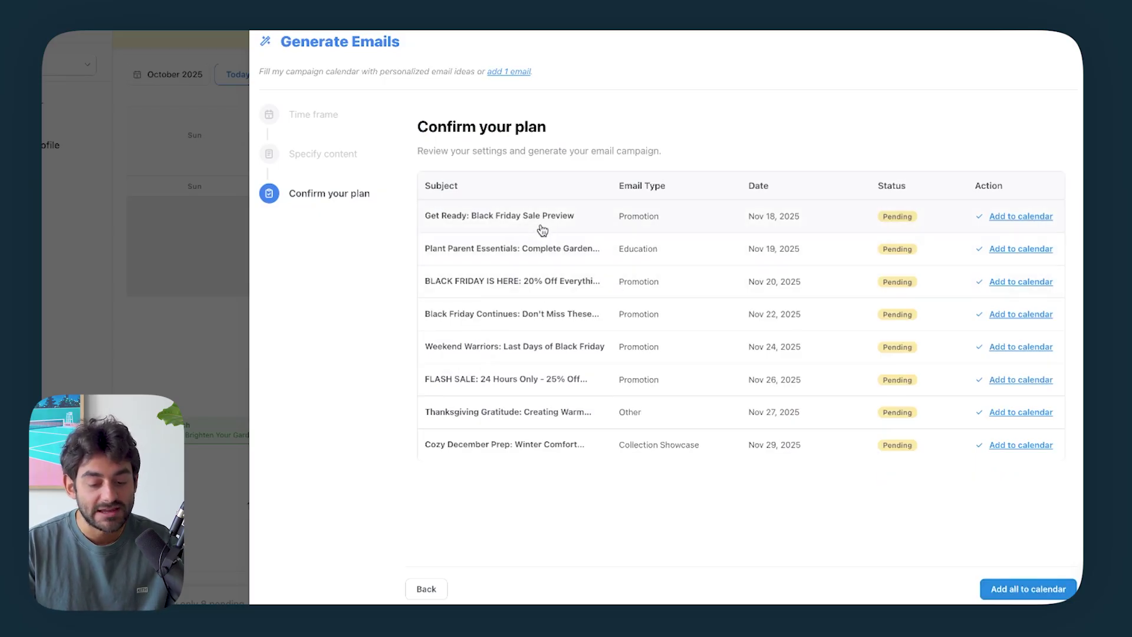
# - Open the November 18 "Get Ready: Black Friday Sale Preview" email and examine the reasoning behind its timing
pyautogui.click(535, 228)
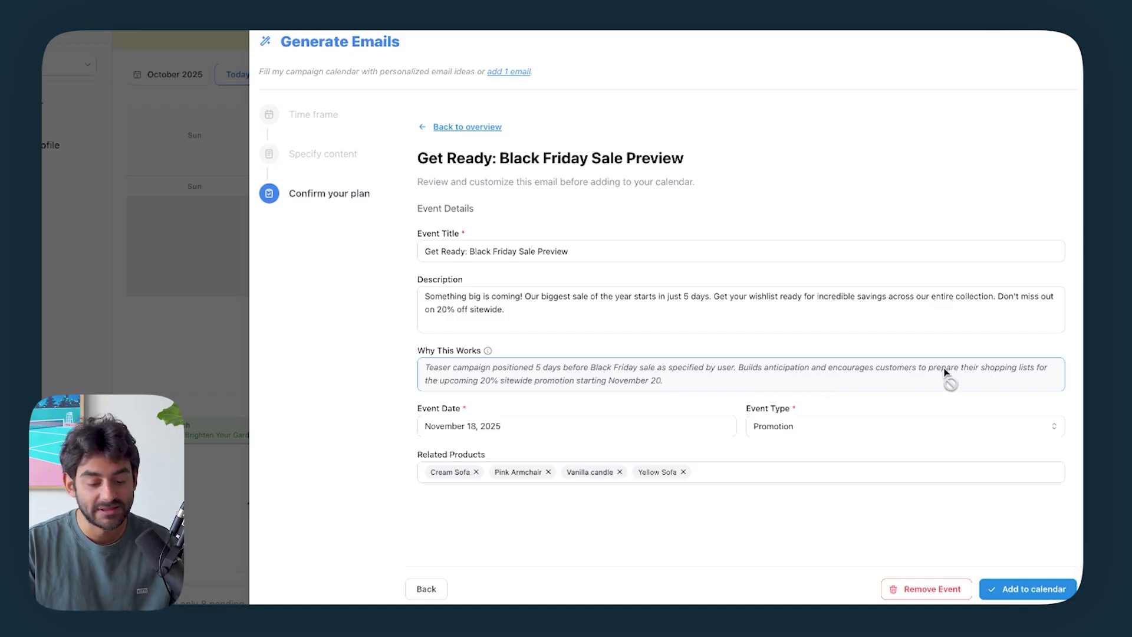
pyautogui.moveTo(503, 380); pyautogui.dragTo(652, 381)
pyautogui.click(686, 380)
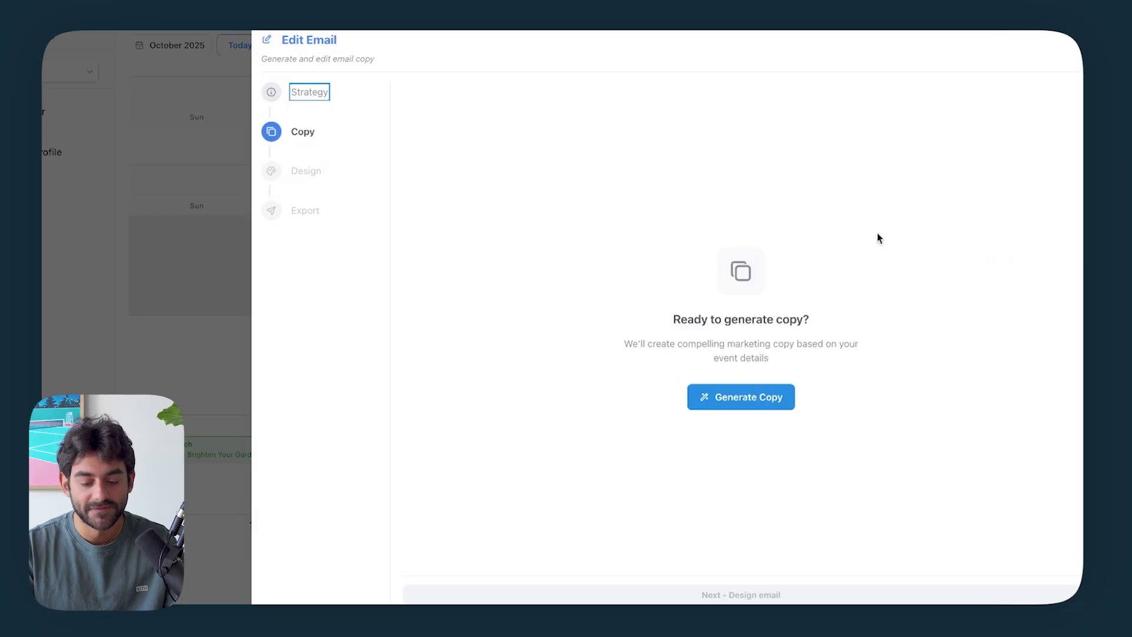
# - Generate the marketing copy for the "Cozy Up Your Space" email
pyautogui.click(735, 399)
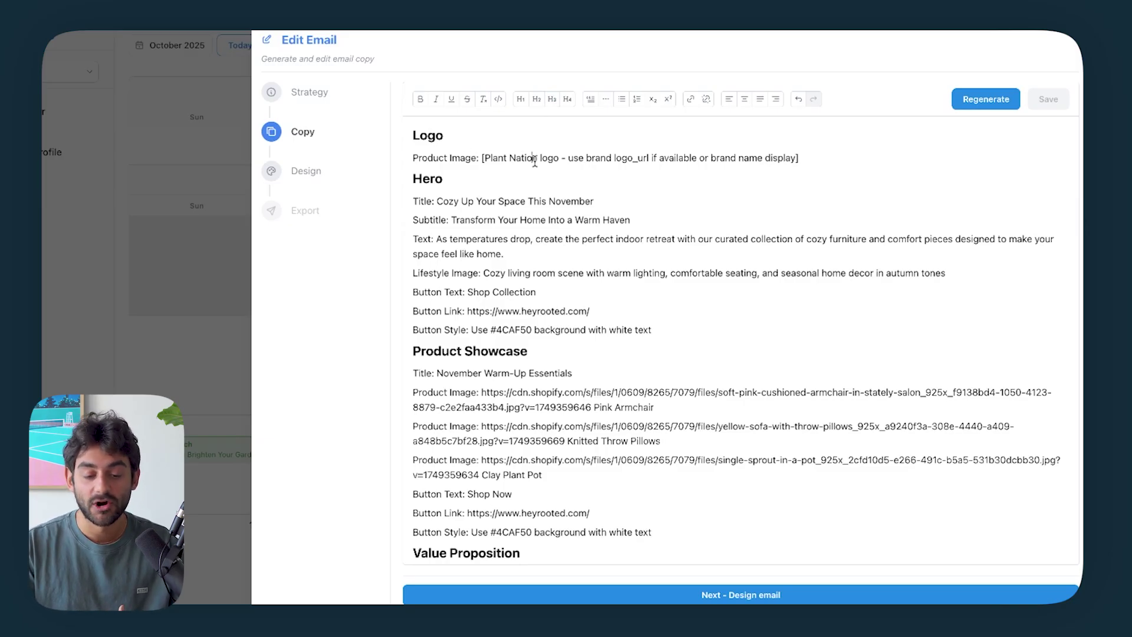
# - Examine the generated copy's hero, product showcase and value proposition sections, including titles, images and button details
pyautogui.scroll(-2, 495, 147)
pyautogui.scroll(2, 496, 195)
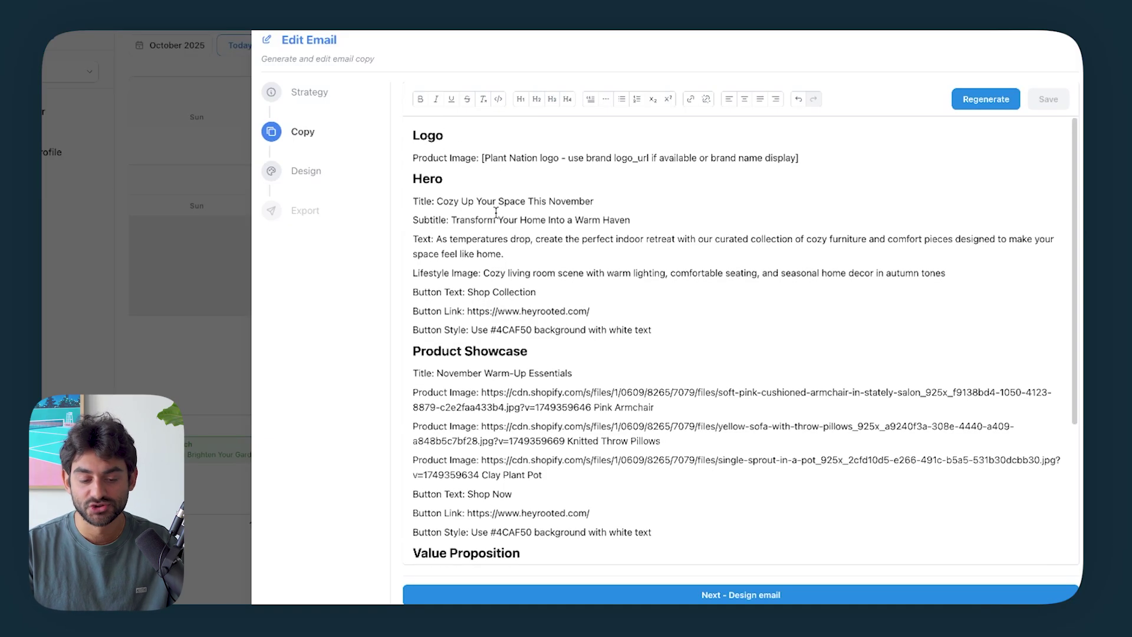
pyautogui.scroll(-1, 503, 207)
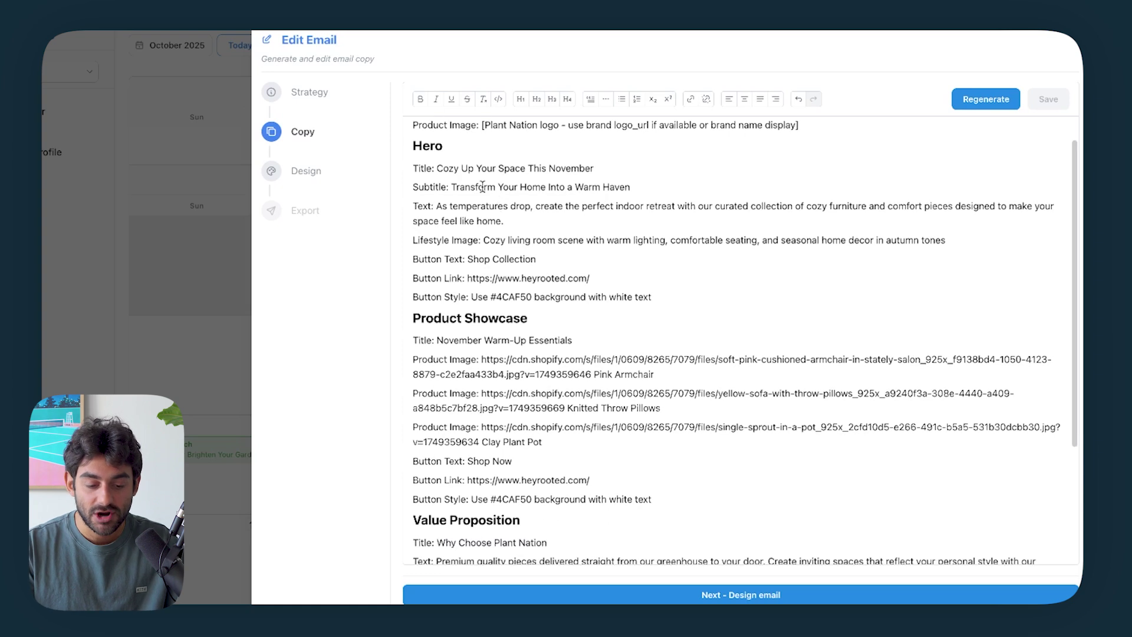
pyautogui.click(440, 170)
pyautogui.press('Home')
pyautogui.scroll(-1, 618, 168)
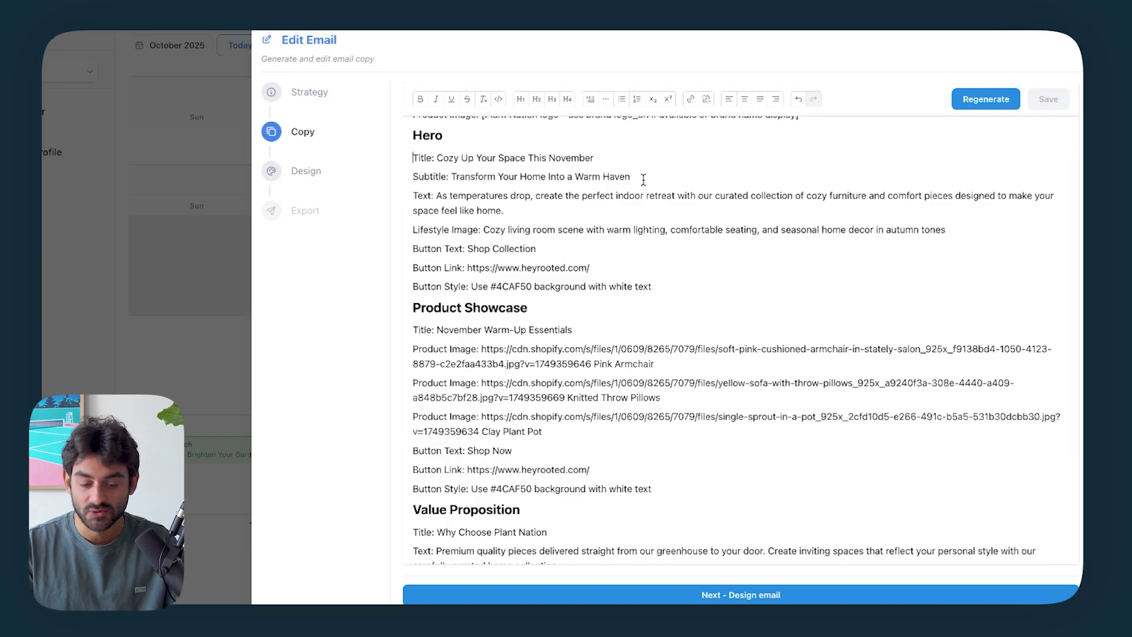
pyautogui.scroll(-1, 521, 195)
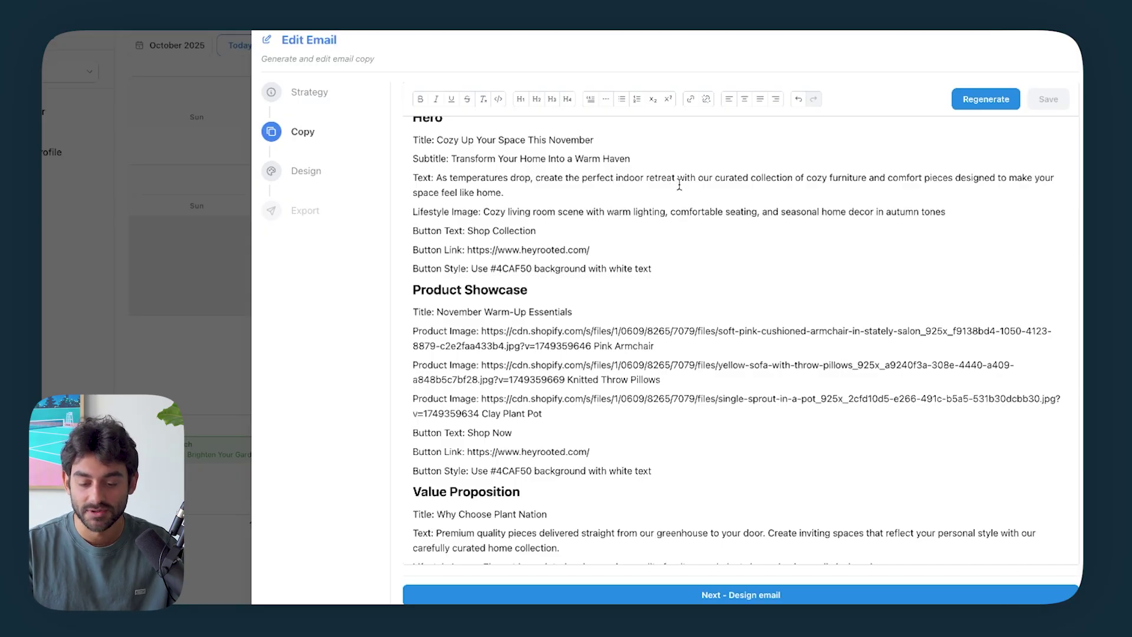
pyautogui.scroll(1, 808, 184)
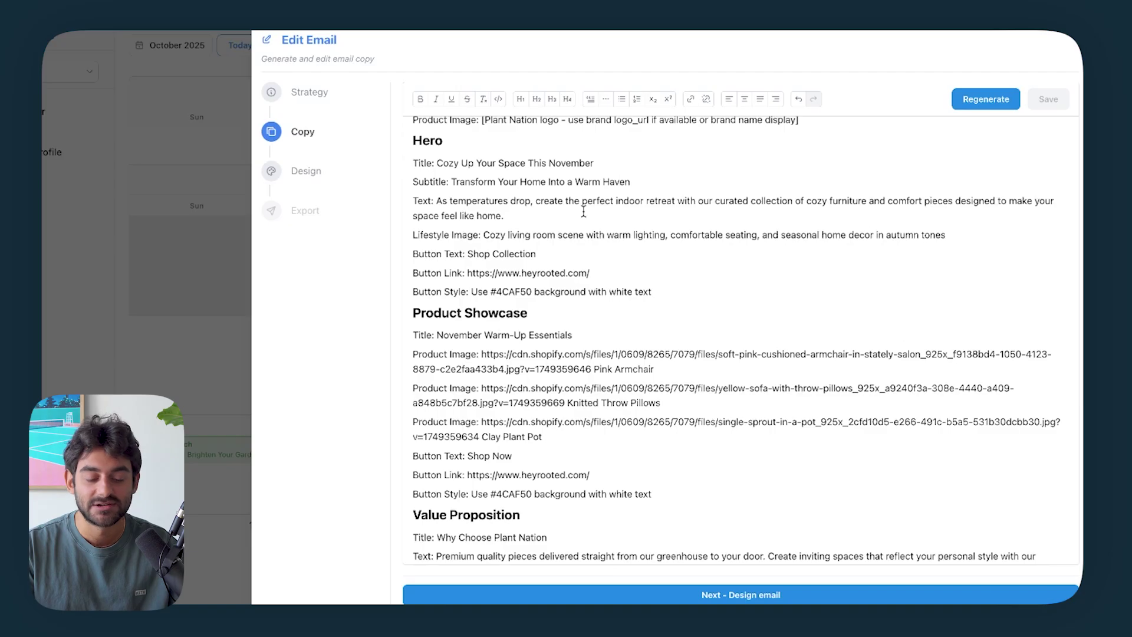
# - Examine the lifestyle image description in the hero section of the copy
pyautogui.moveTo(481, 235); pyautogui.dragTo(414, 235)
pyautogui.click(482, 236)
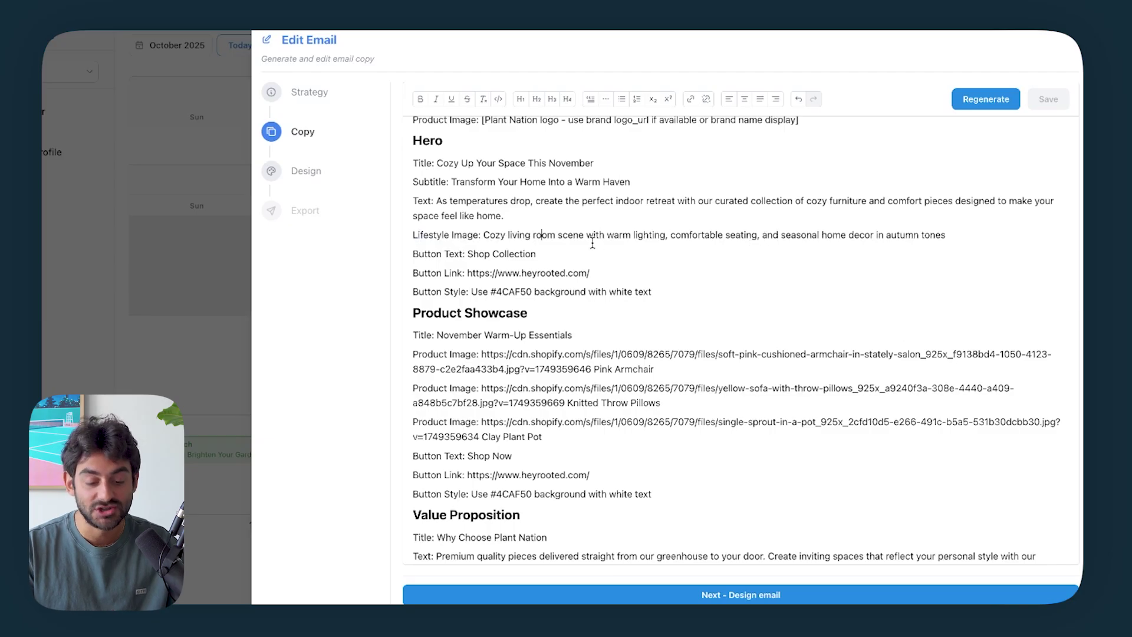
pyautogui.moveTo(950, 234); pyautogui.dragTo(487, 240)
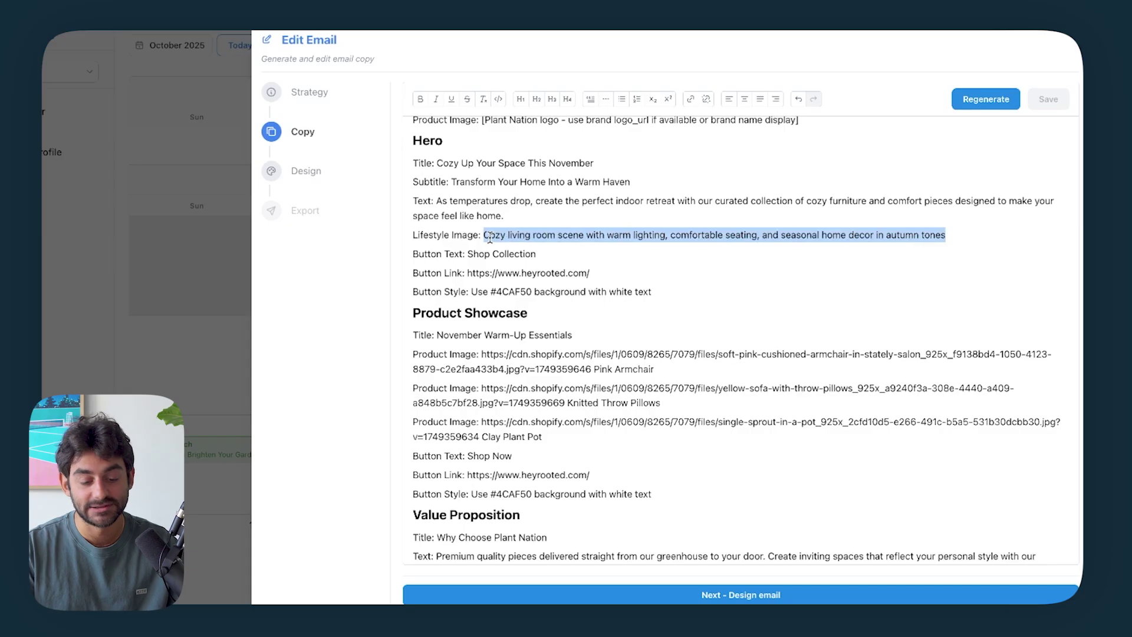
pyautogui.click(490, 239)
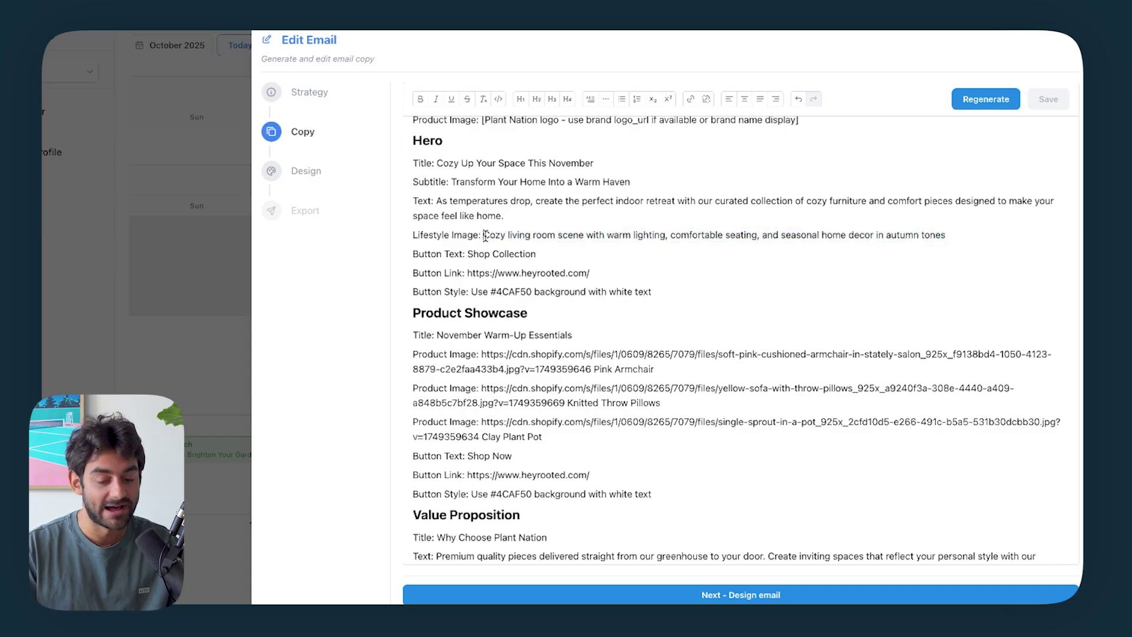
# - Have the AI rewrite the hero section's body text with the instruction "Make this more condense"
pyautogui.scroll(-1, 551, 193)
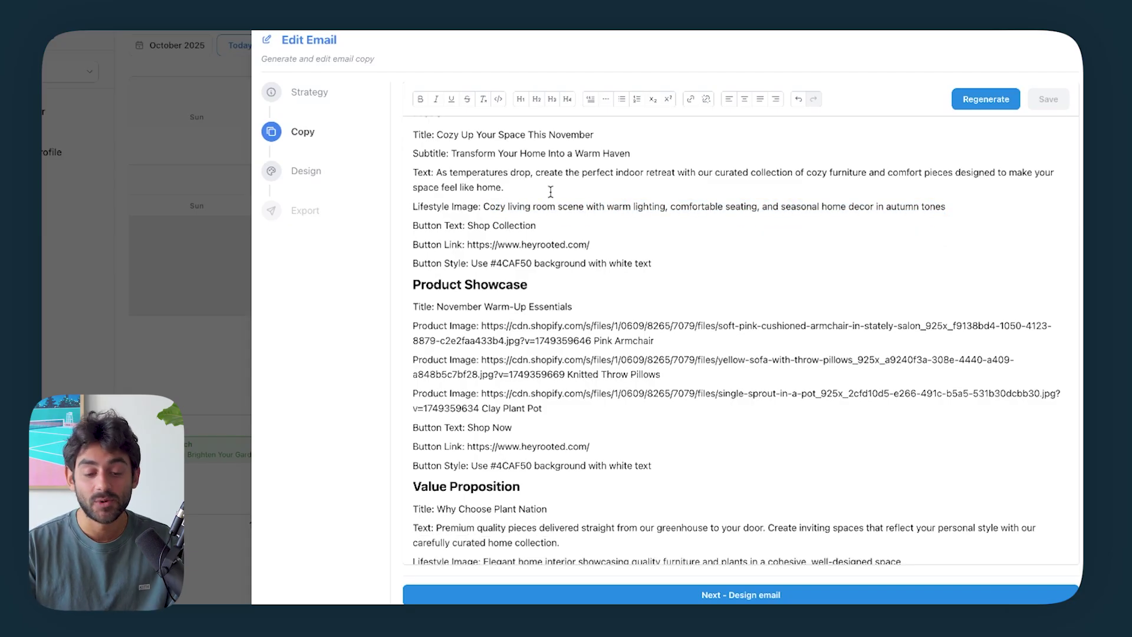
pyautogui.click(505, 188)
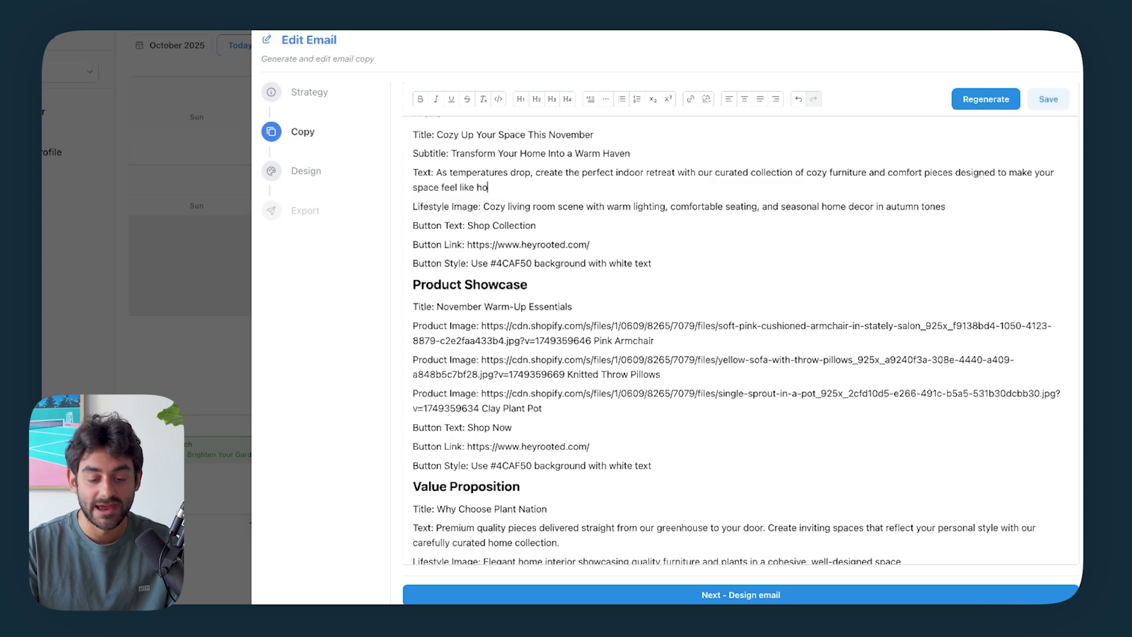
pyautogui.moveTo(505, 188); pyautogui.dragTo(437, 174)
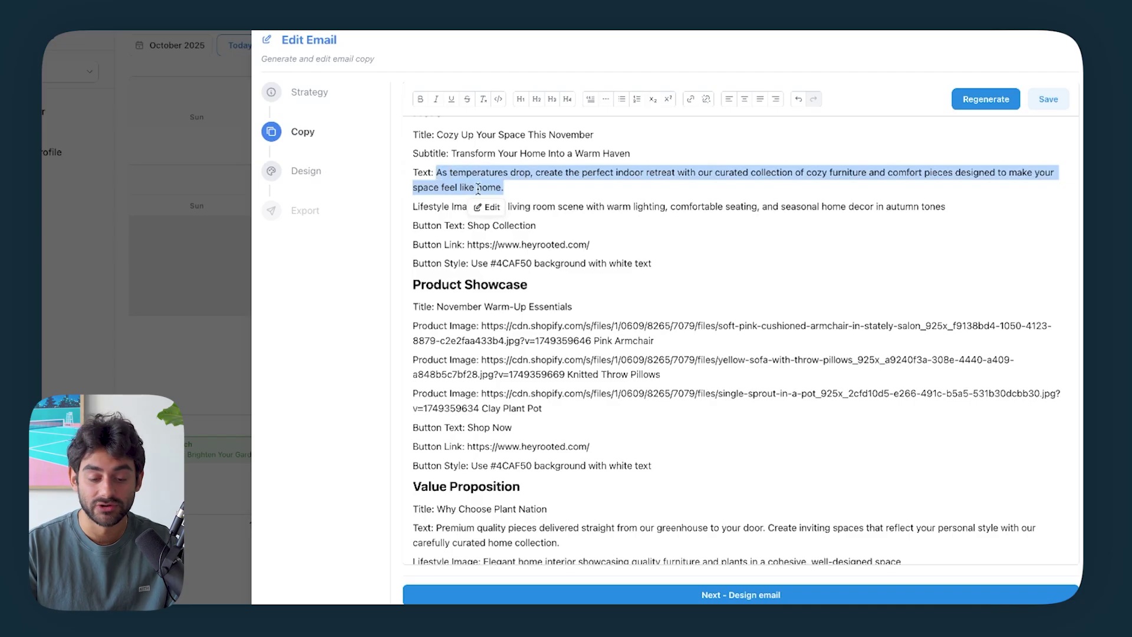
pyautogui.click(488, 207)
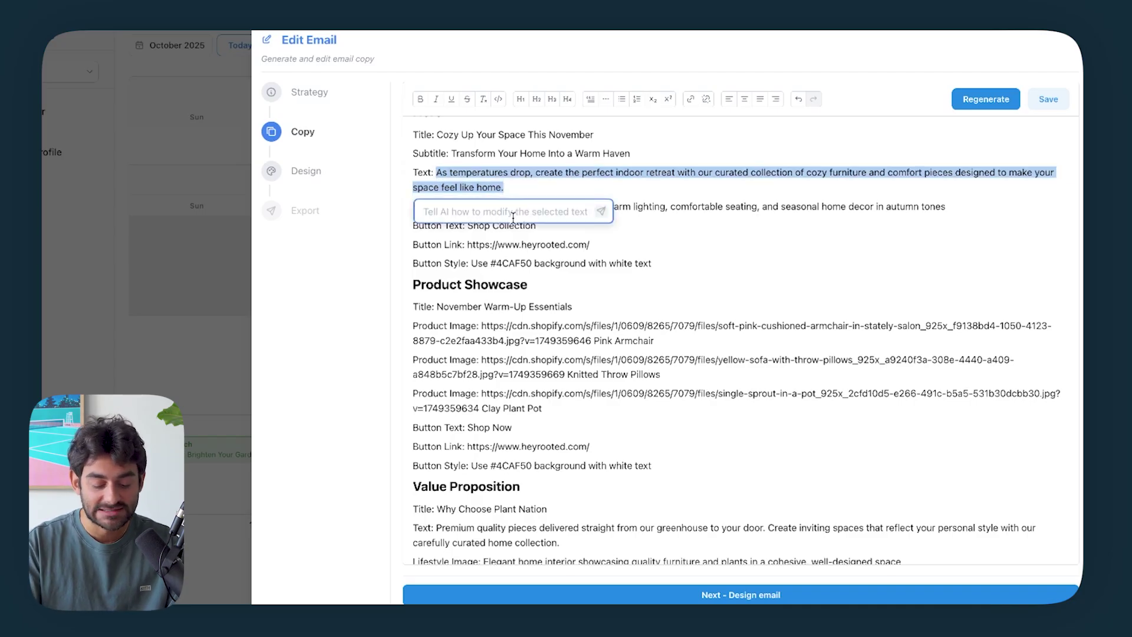
pyautogui.write('Make this more cond')
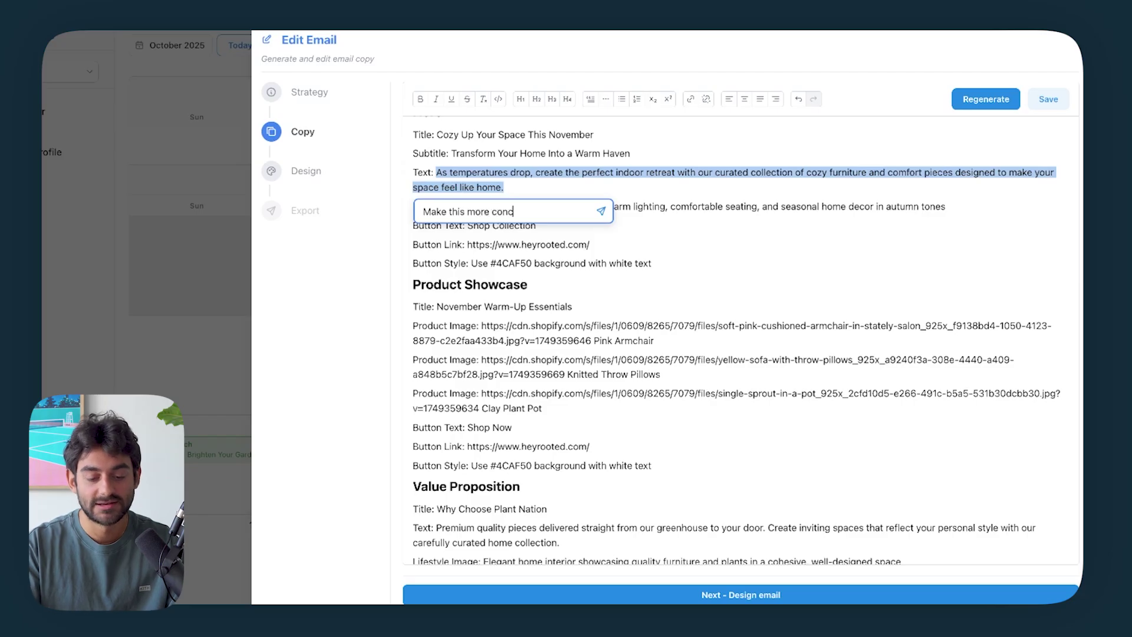
pyautogui.write('ense')
pyautogui.press('Return')
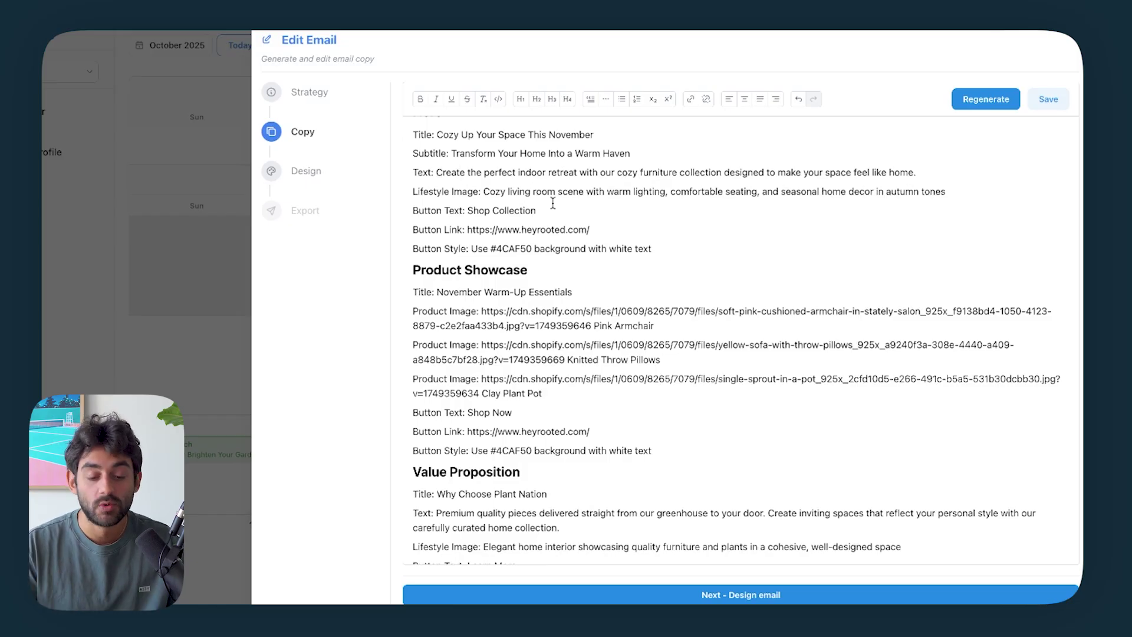
# - Review the email copy from the hero through the product showcase and value proposition to the footer
pyautogui.scroll(-1, 563, 204)
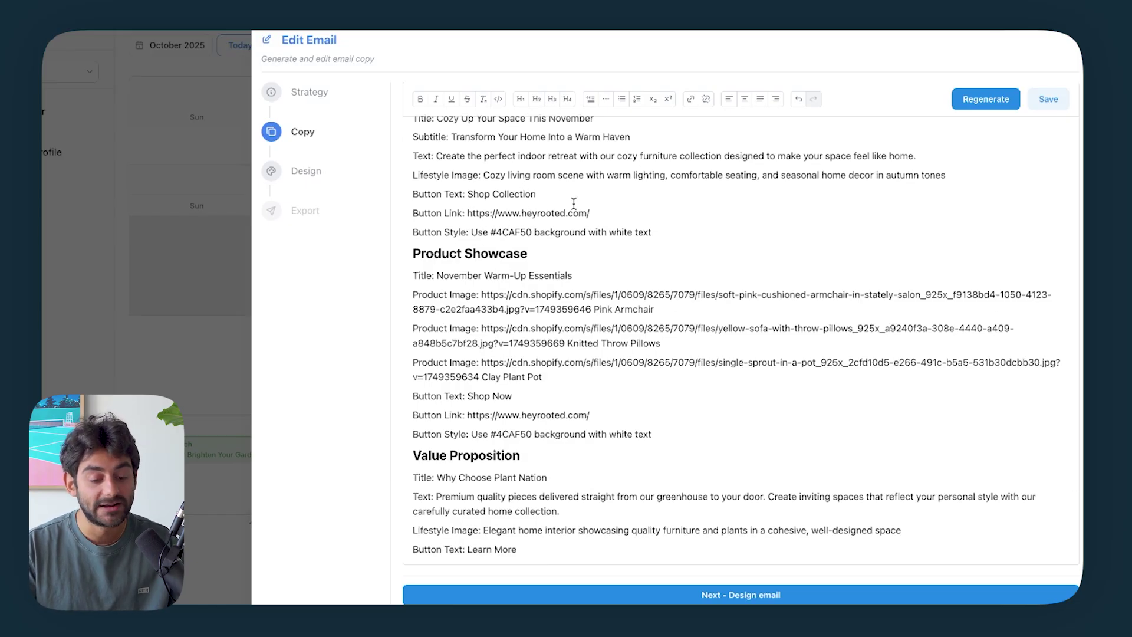
pyautogui.scroll(1, 610, 227)
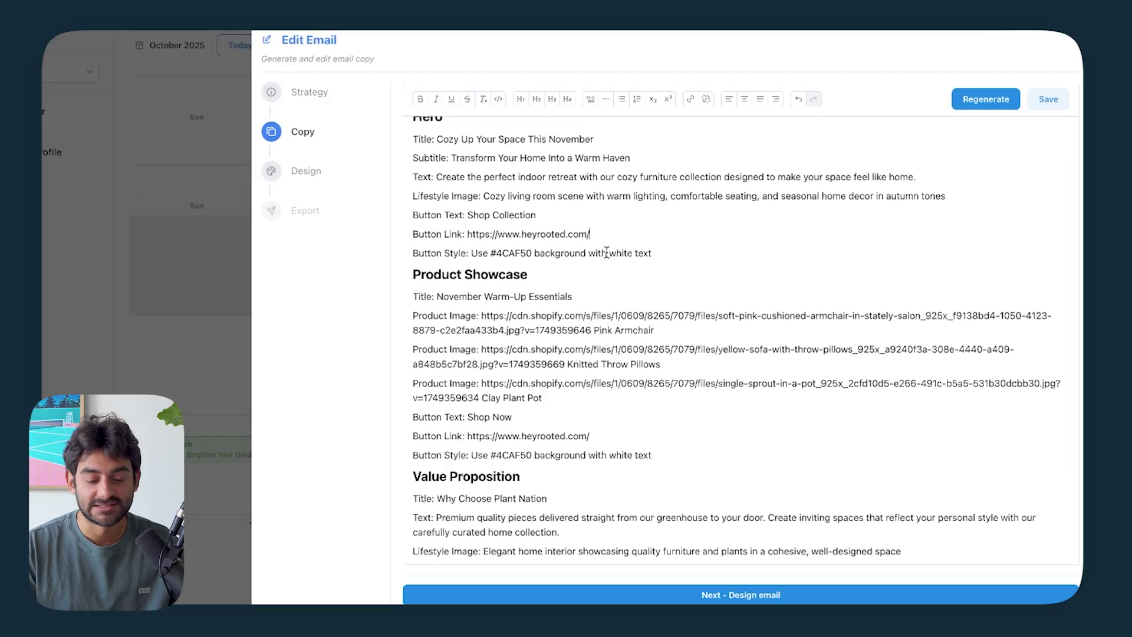
pyautogui.scroll(2, 624, 257)
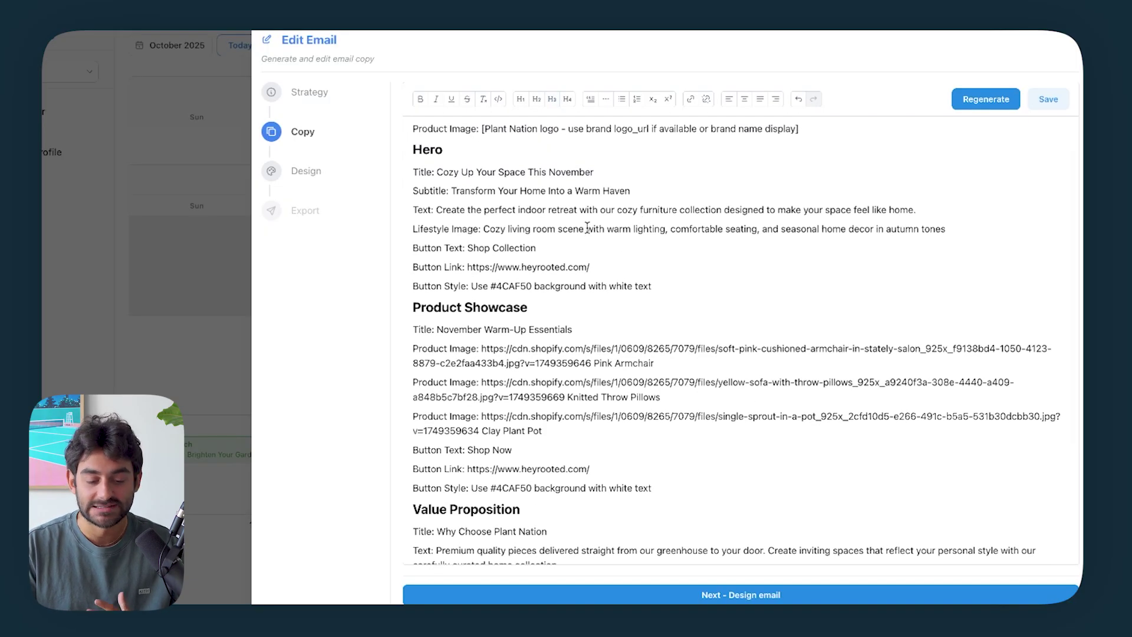
pyautogui.scroll(-1, 549, 230)
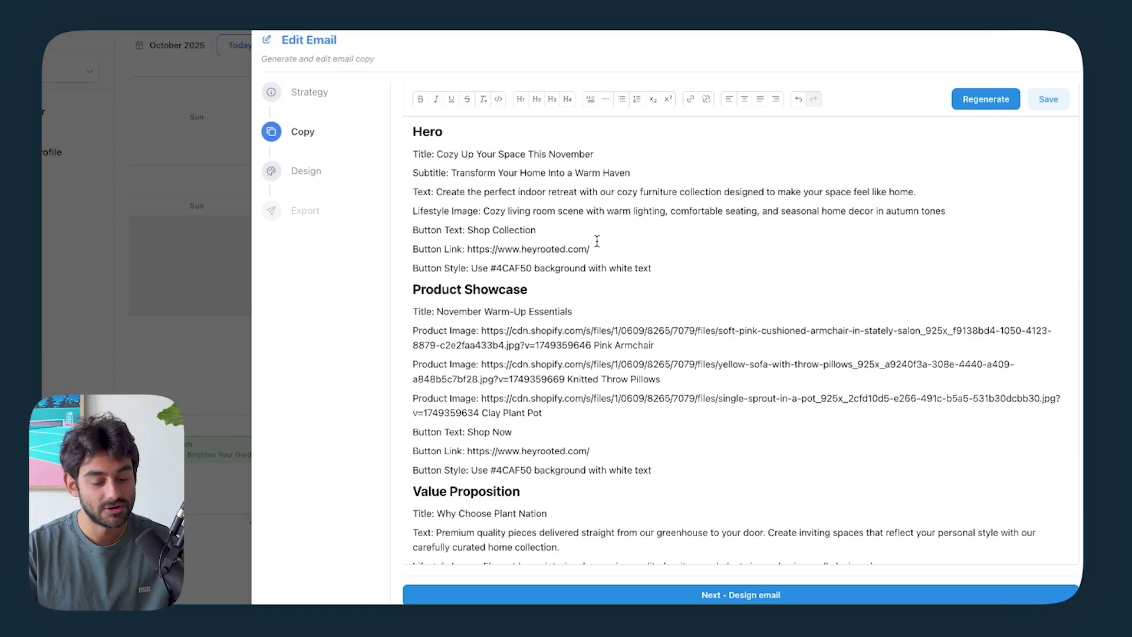
pyautogui.scroll(-4, 674, 299)
pyautogui.scroll(-3, 669, 303)
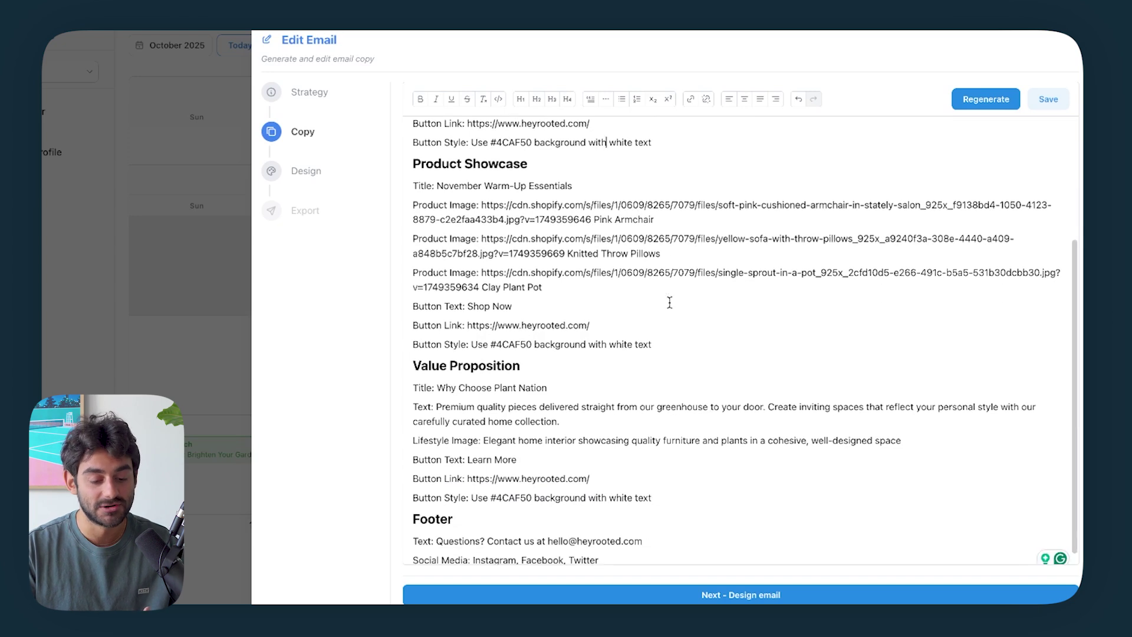
pyautogui.scroll(8, 670, 303)
pyautogui.scroll(-4, 448, 247)
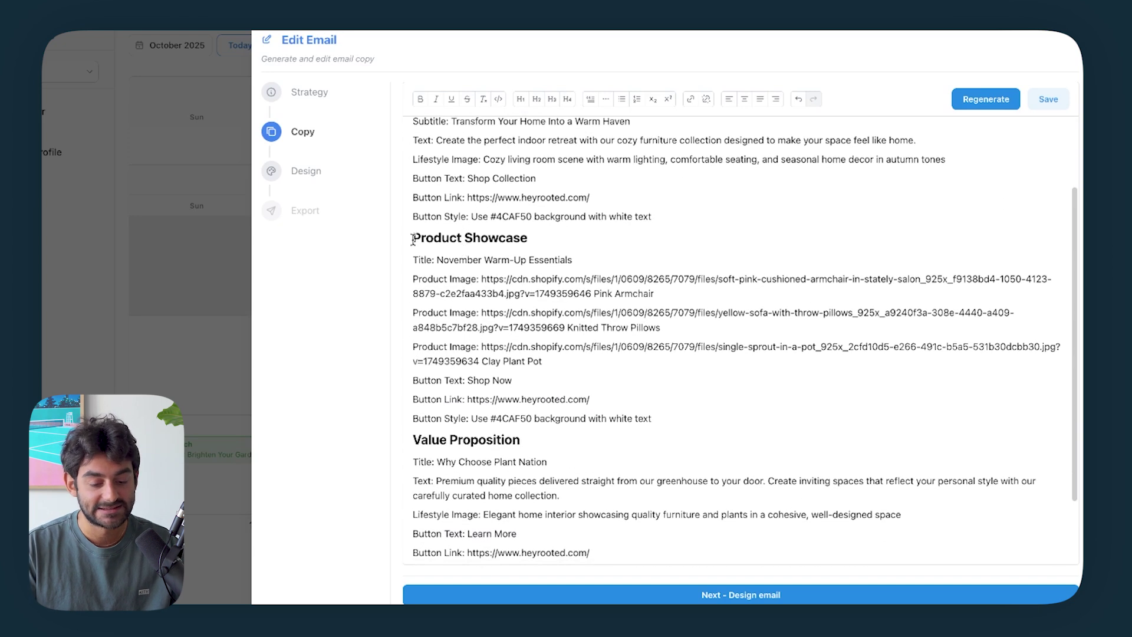
pyautogui.scroll(-2, 413, 240)
pyautogui.click(530, 203)
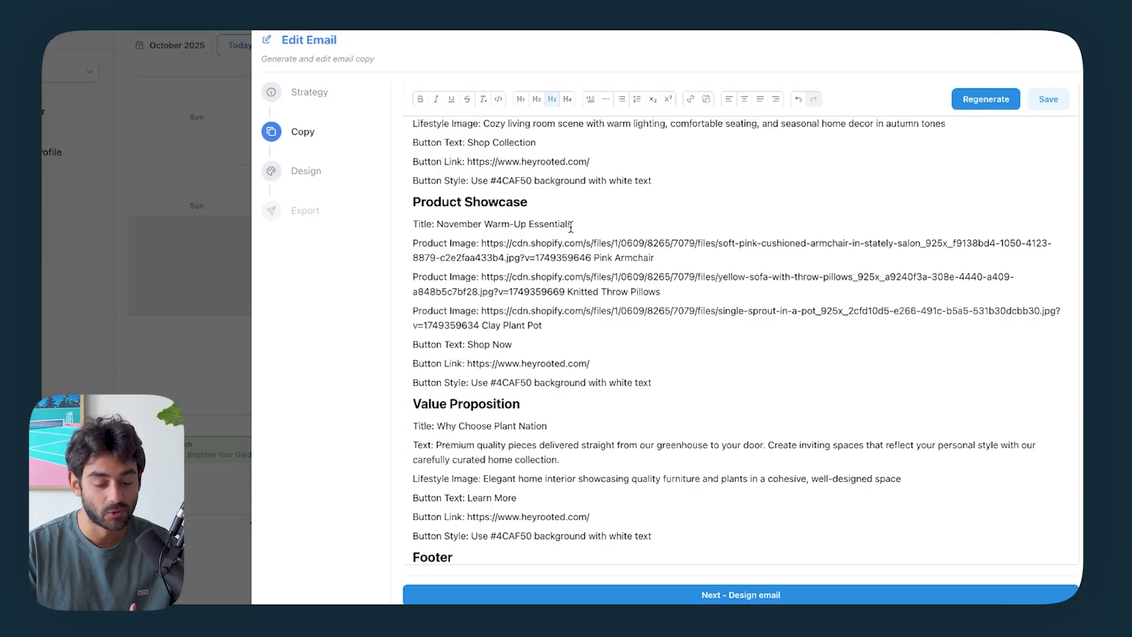
pyautogui.click(542, 347)
pyautogui.scroll(-2, 530, 348)
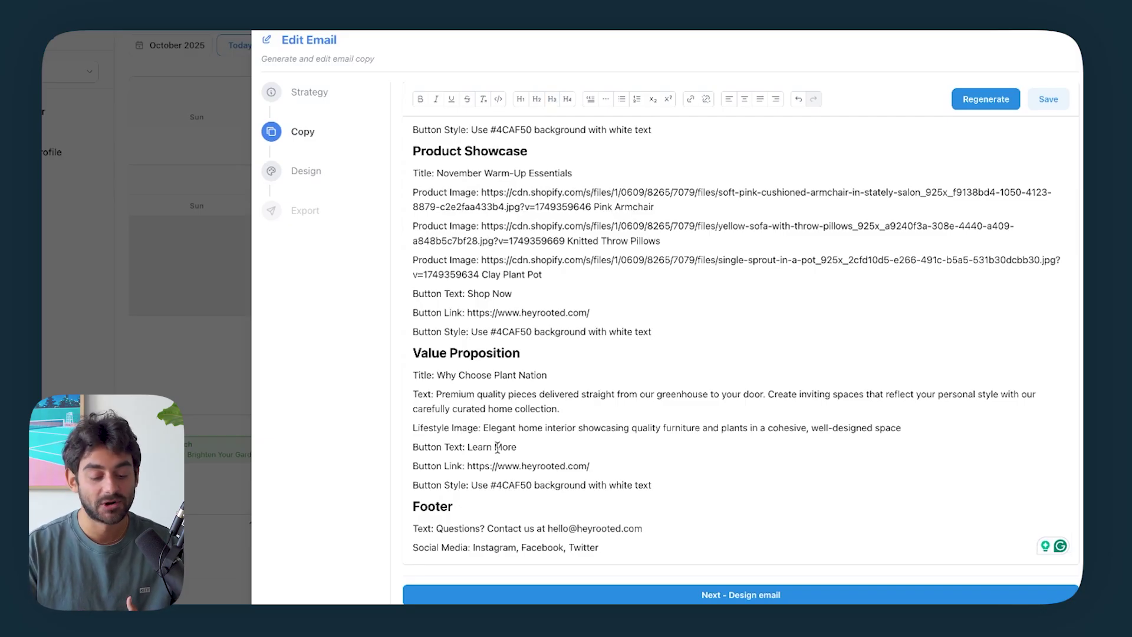
# - Proceed to the design stage and generate the email design from the copy
pyautogui.scroll(6, 523, 491)
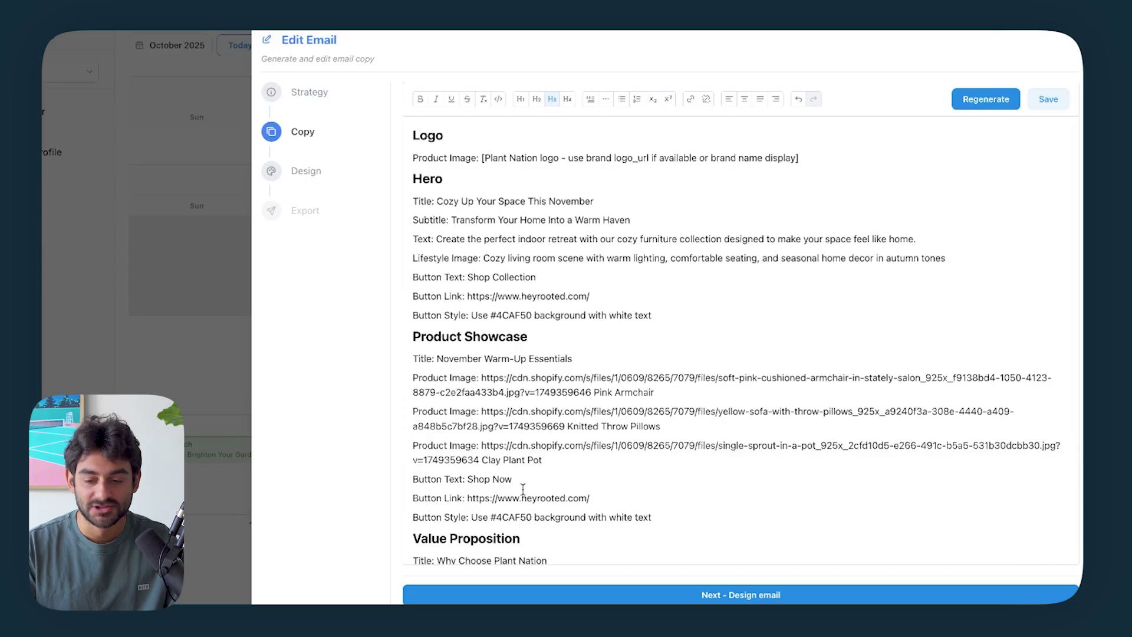
pyautogui.click(708, 596)
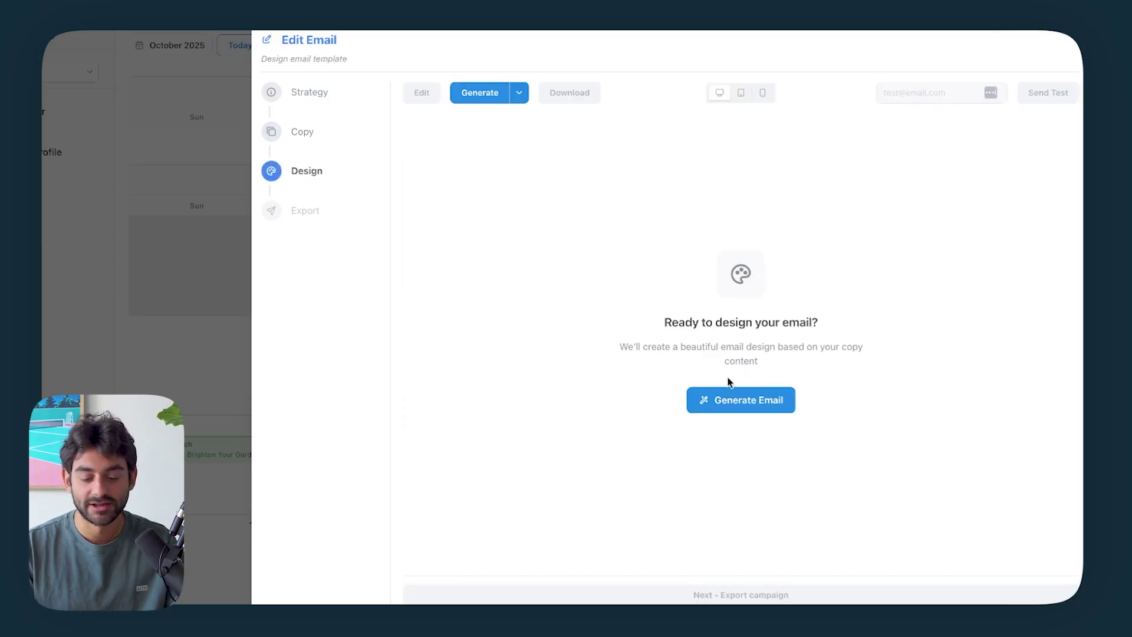
pyautogui.click(733, 396)
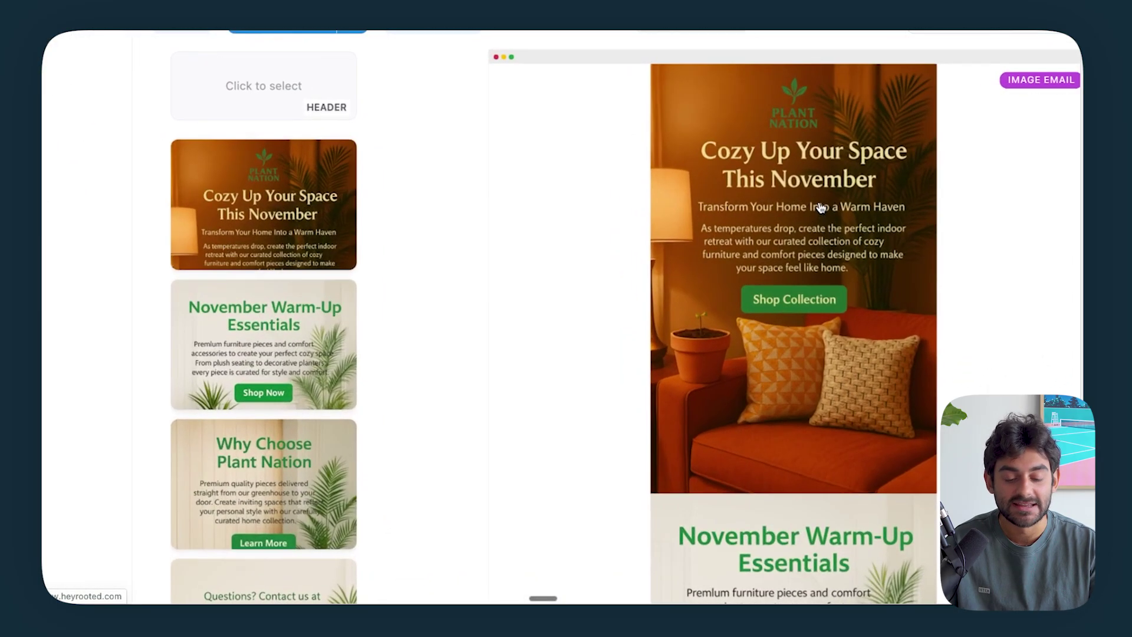
# - Examine the generated design's hero section, including the logo, headline, body text, image and Shop Collection button
pyautogui.scroll(1, 821, 208)
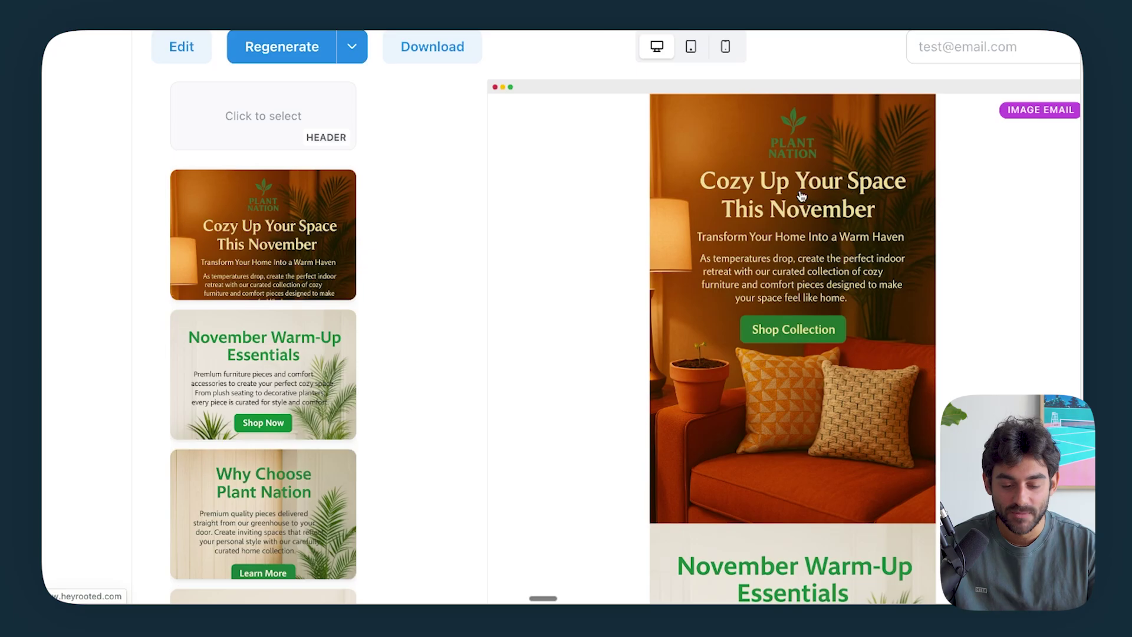
pyautogui.scroll(-1, 803, 177)
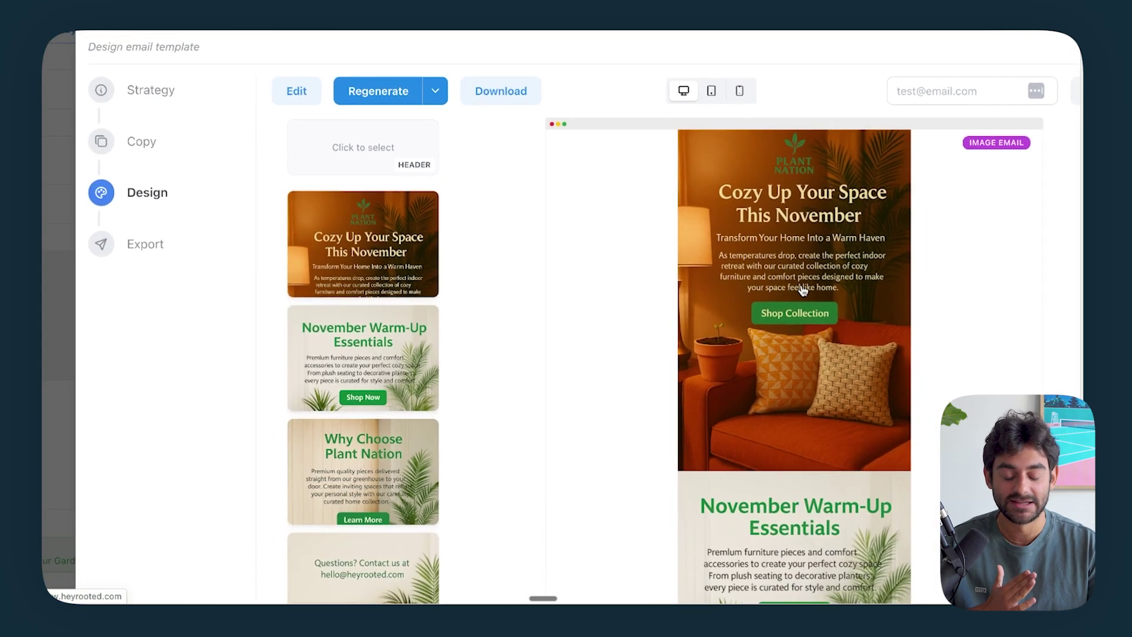
pyautogui.scroll(1, 803, 289)
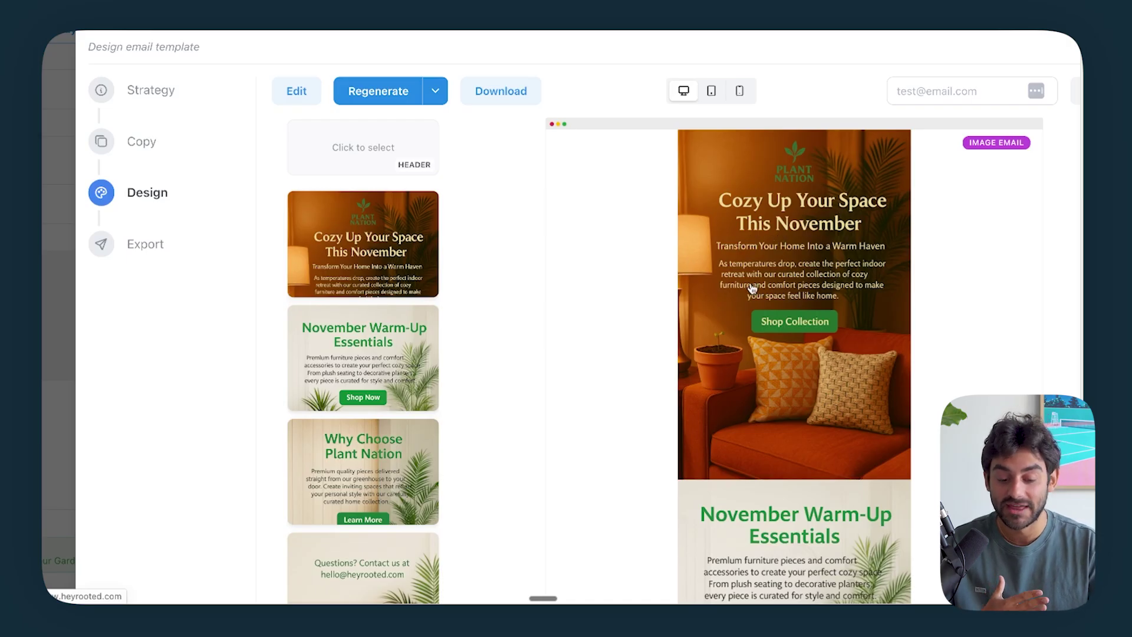
pyautogui.scroll(1, 795, 324)
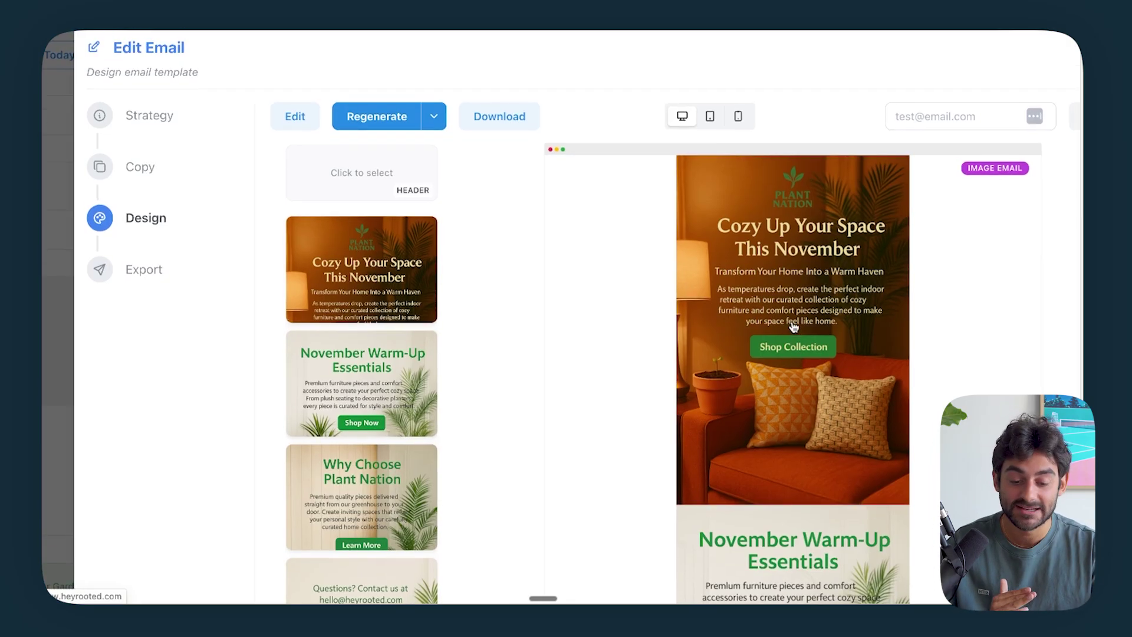
pyautogui.scroll(1, 794, 326)
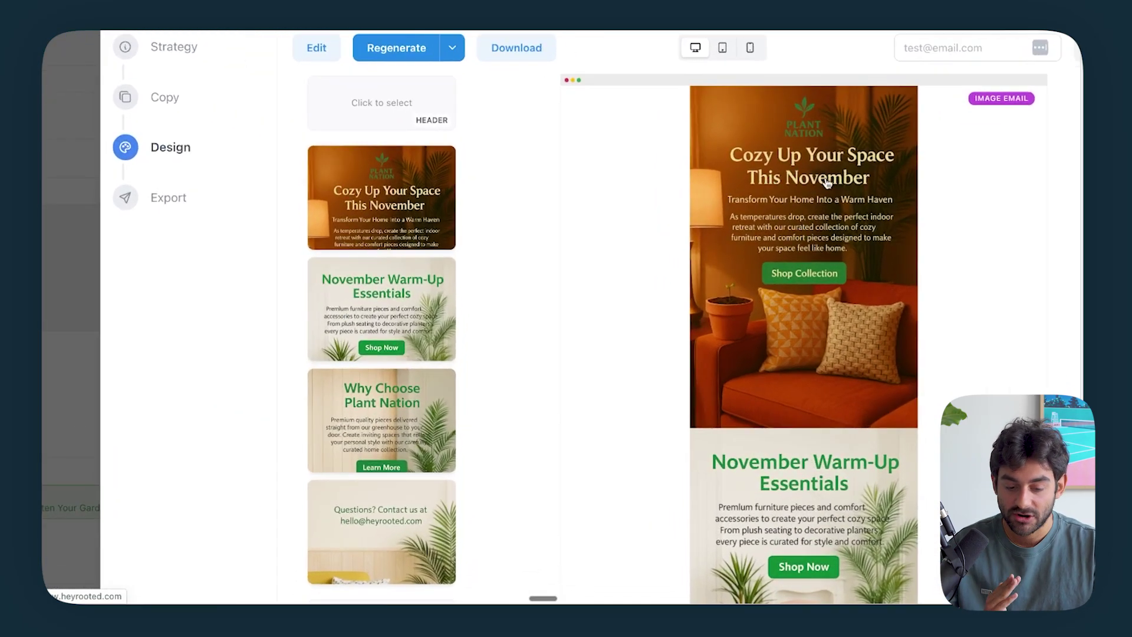
pyautogui.scroll(-1, 850, 239)
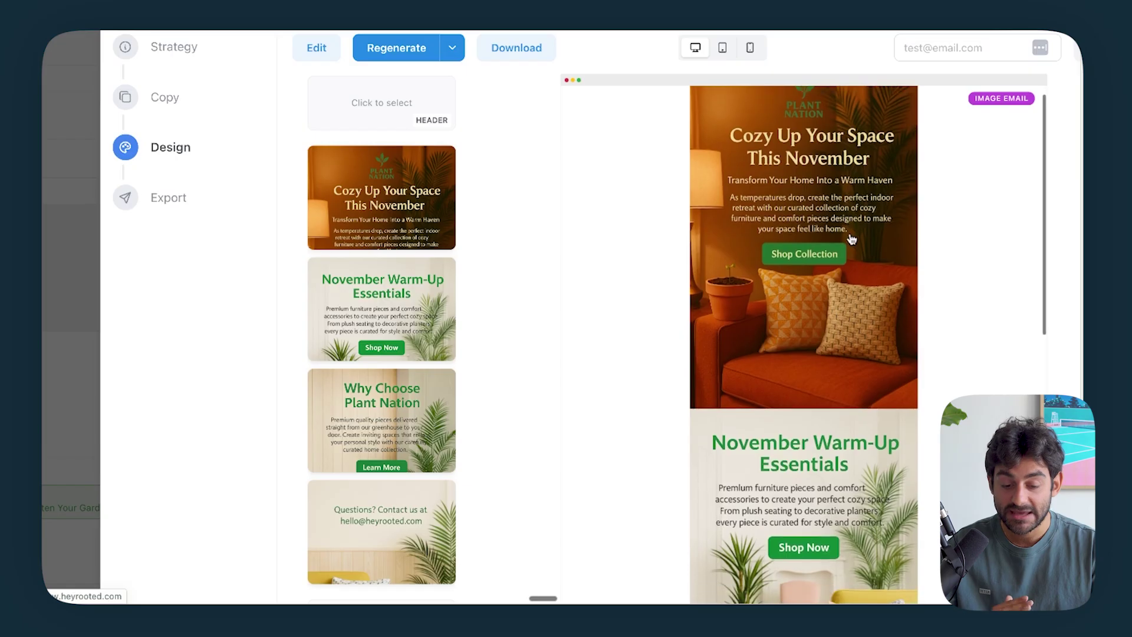
pyautogui.scroll(-2, 815, 258)
pyautogui.scroll(3, 808, 236)
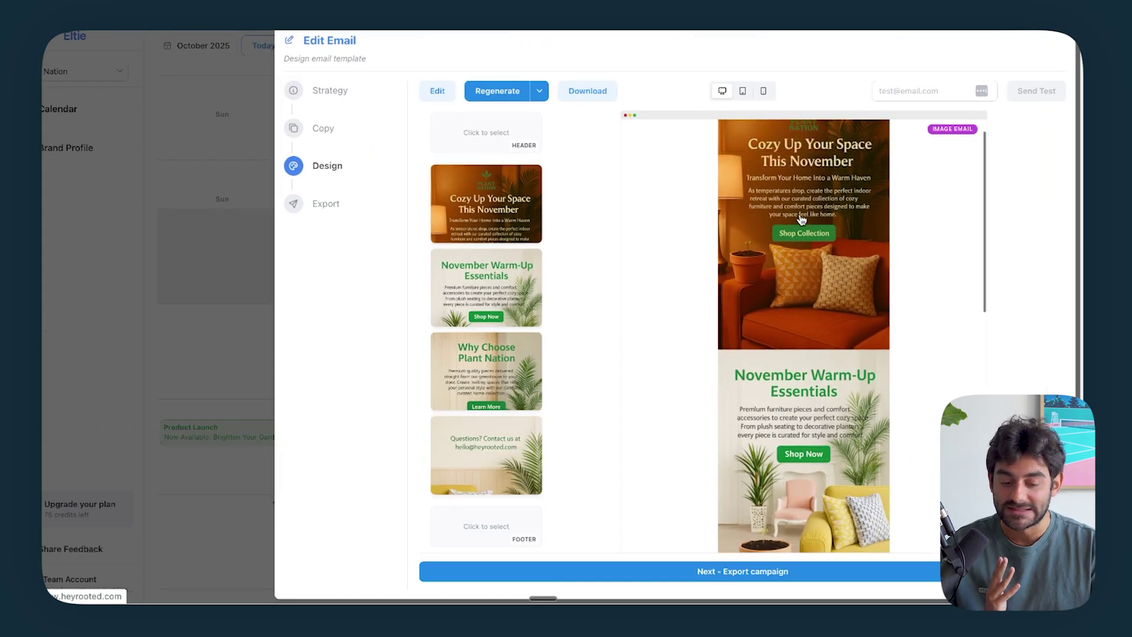
# - Examine the full generated email layout, comparing the hero, "November Warm-Up Essentials", "Why Choose Plant Nation" and contact sections
pyautogui.scroll(-6, 801, 220)
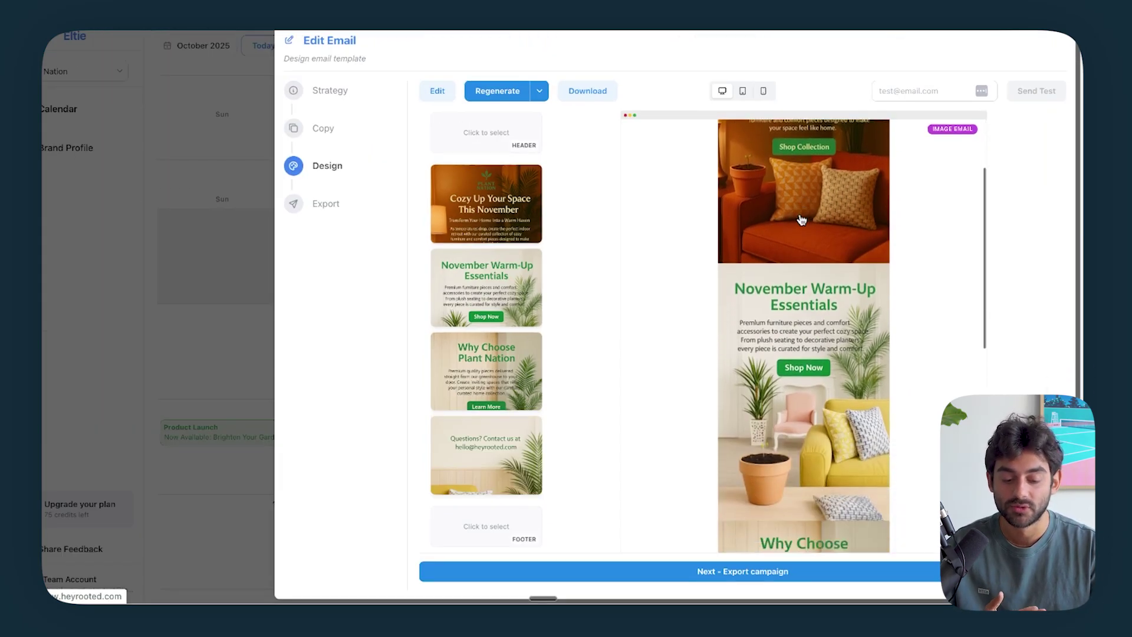
pyautogui.scroll(-4, 789, 288)
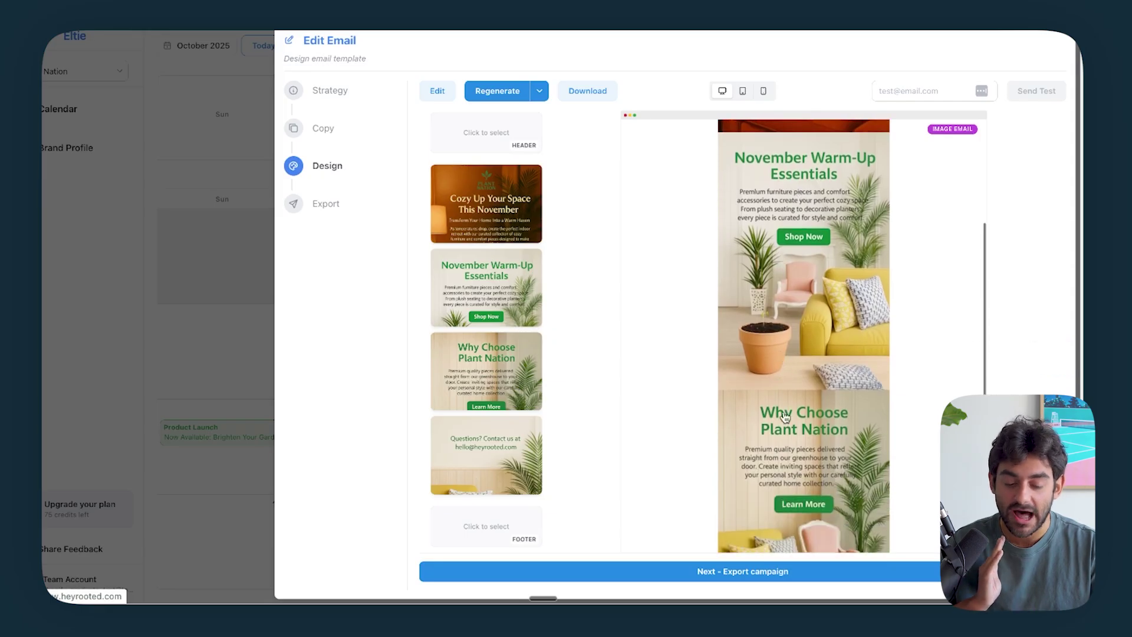
pyautogui.scroll(-4, 789, 439)
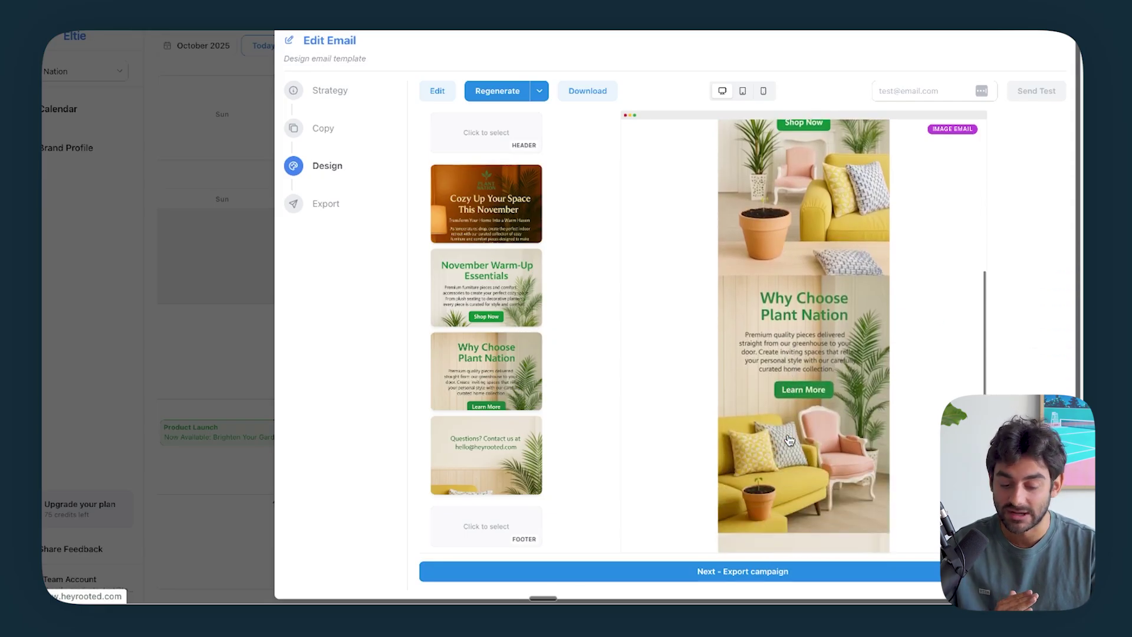
pyautogui.scroll(8, 802, 342)
pyautogui.scroll(-17, 802, 342)
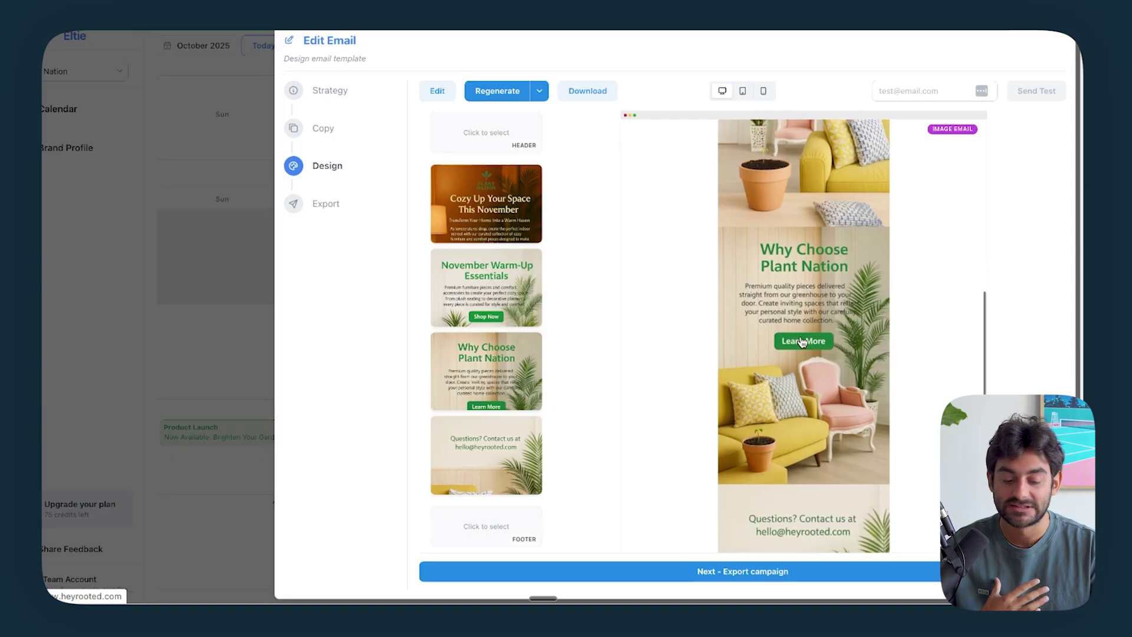
pyautogui.scroll(20, 802, 342)
pyautogui.scroll(-5, 802, 342)
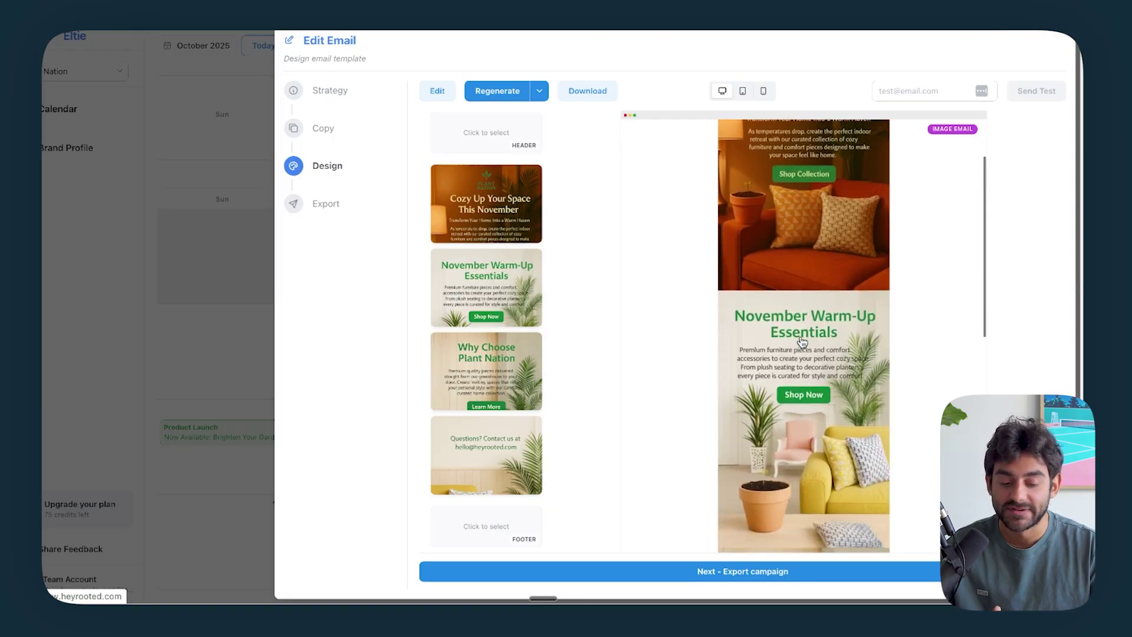
pyautogui.scroll(-7, 802, 342)
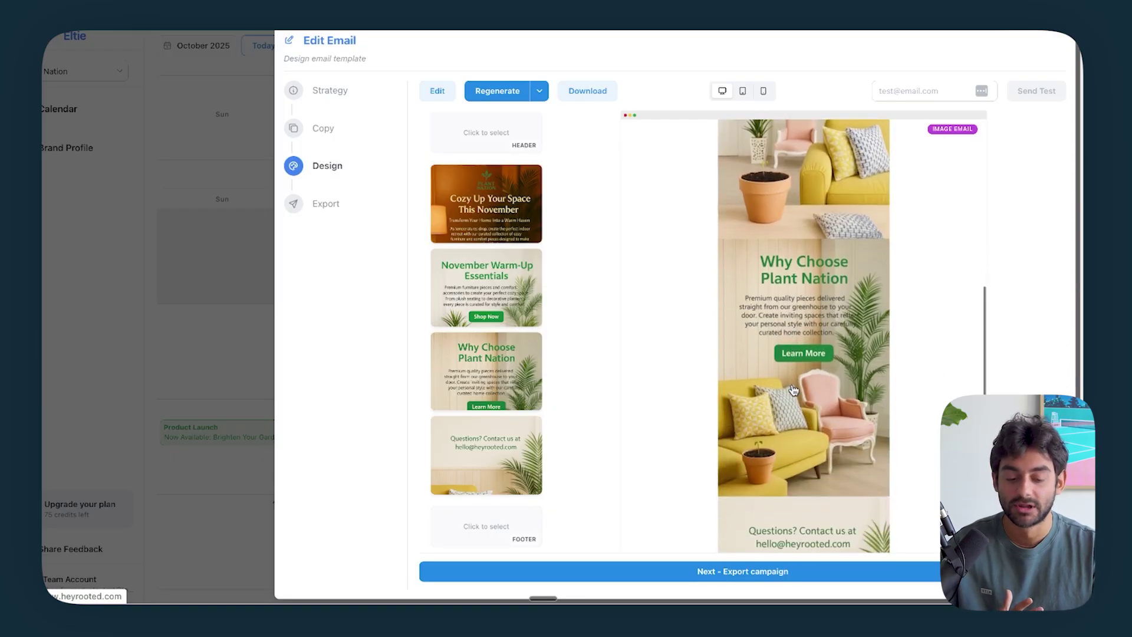
pyautogui.scroll(-2, 825, 307)
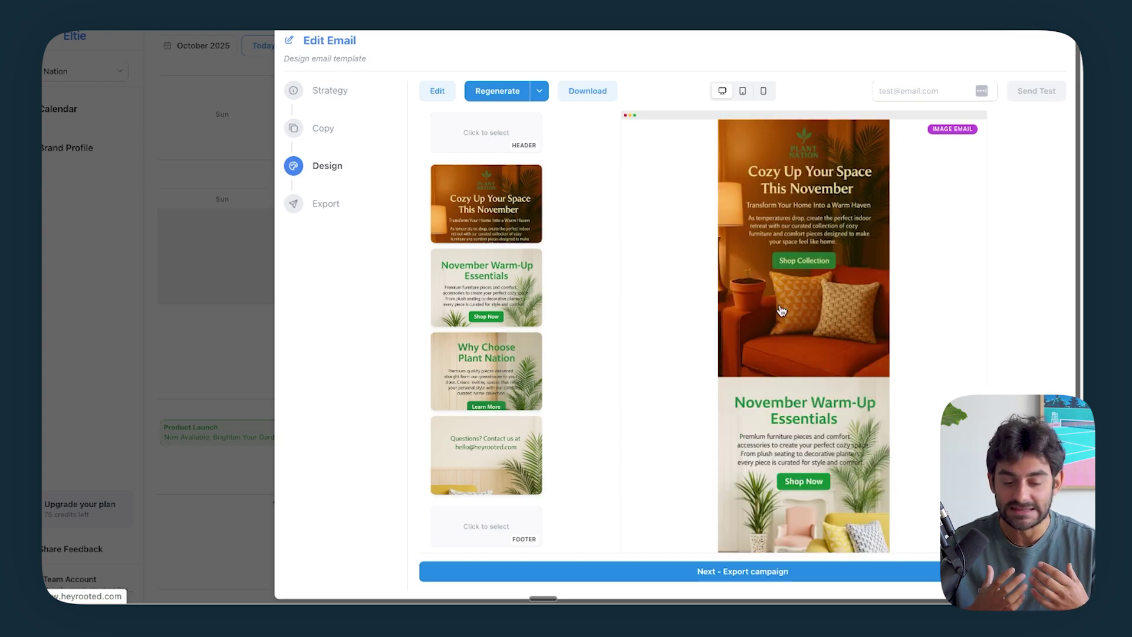
pyautogui.scroll(-5, 781, 311)
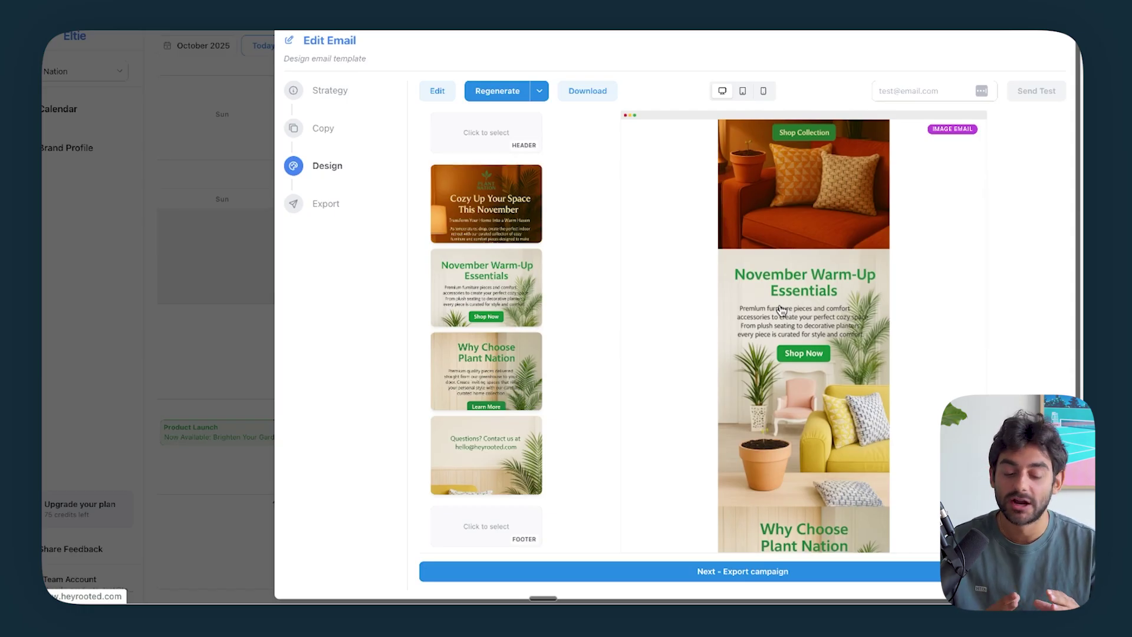
# - Request an image change to the "November Warm-Up Essentials" section with the instruction "make the couch white"
pyautogui.scroll(5, 782, 310)
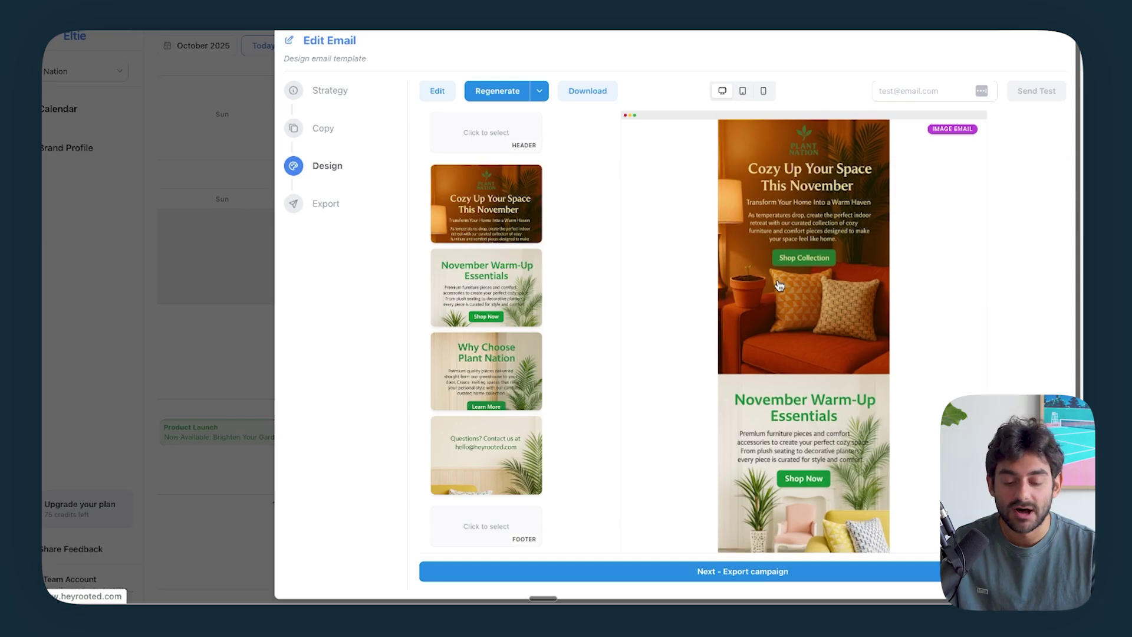
pyautogui.scroll(-7, 780, 285)
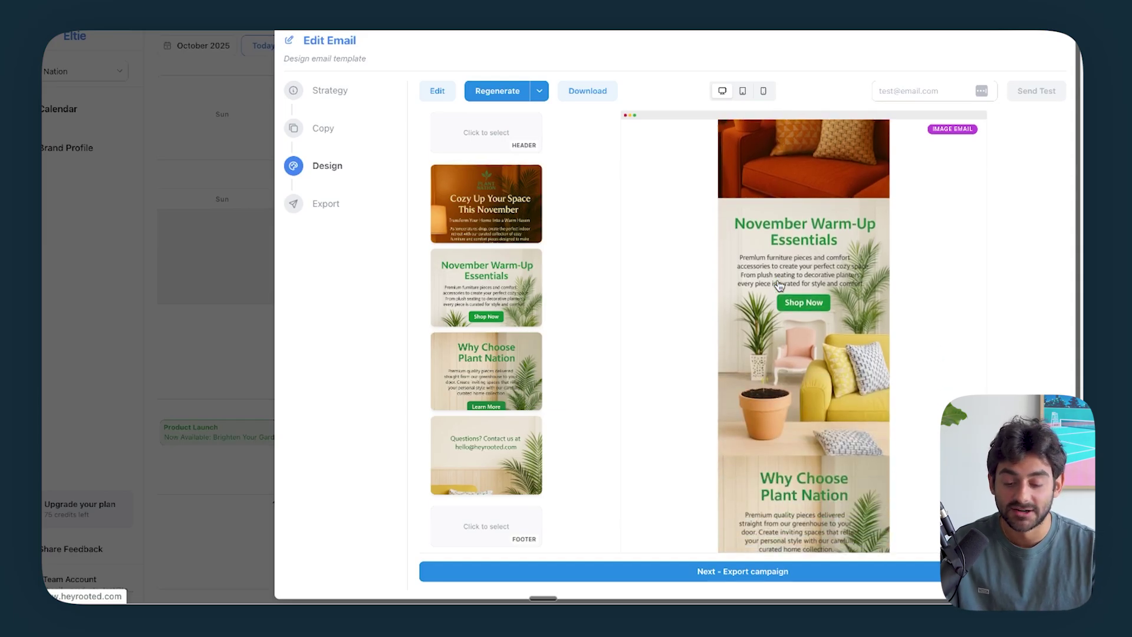
pyautogui.scroll(-2, 779, 286)
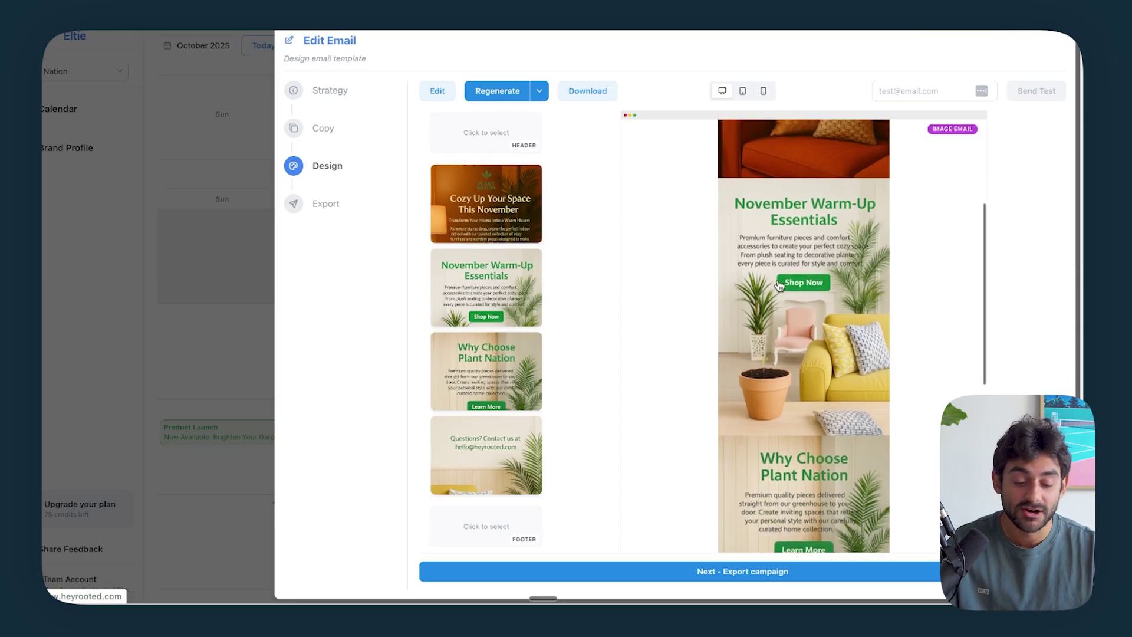
pyautogui.click(510, 302)
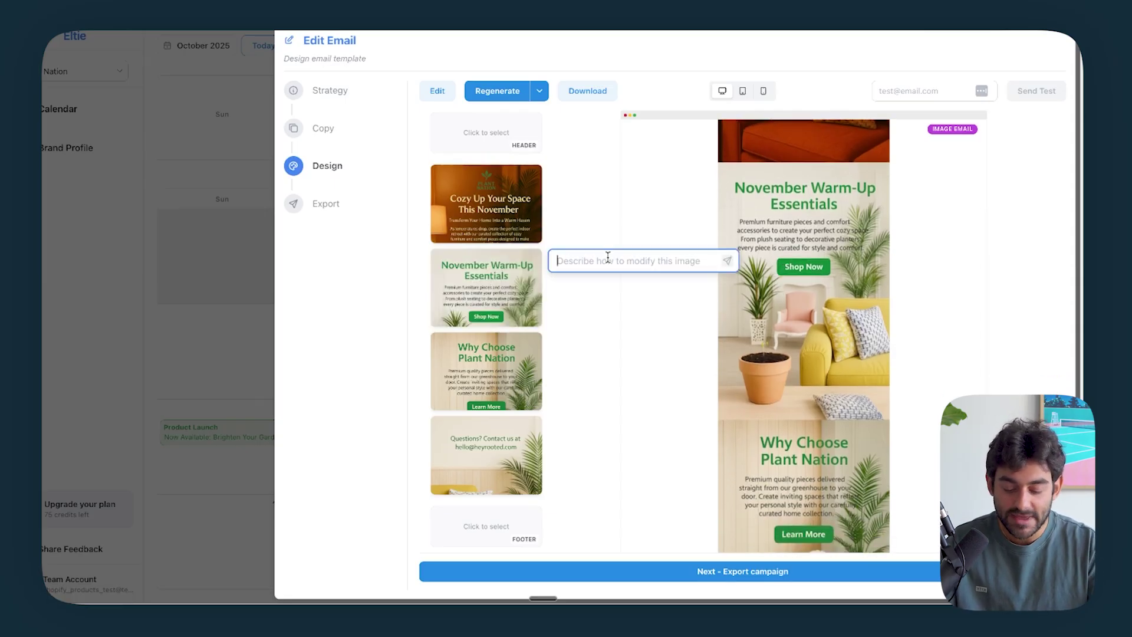
pyautogui.write('make the couch white')
pyautogui.press('Return')
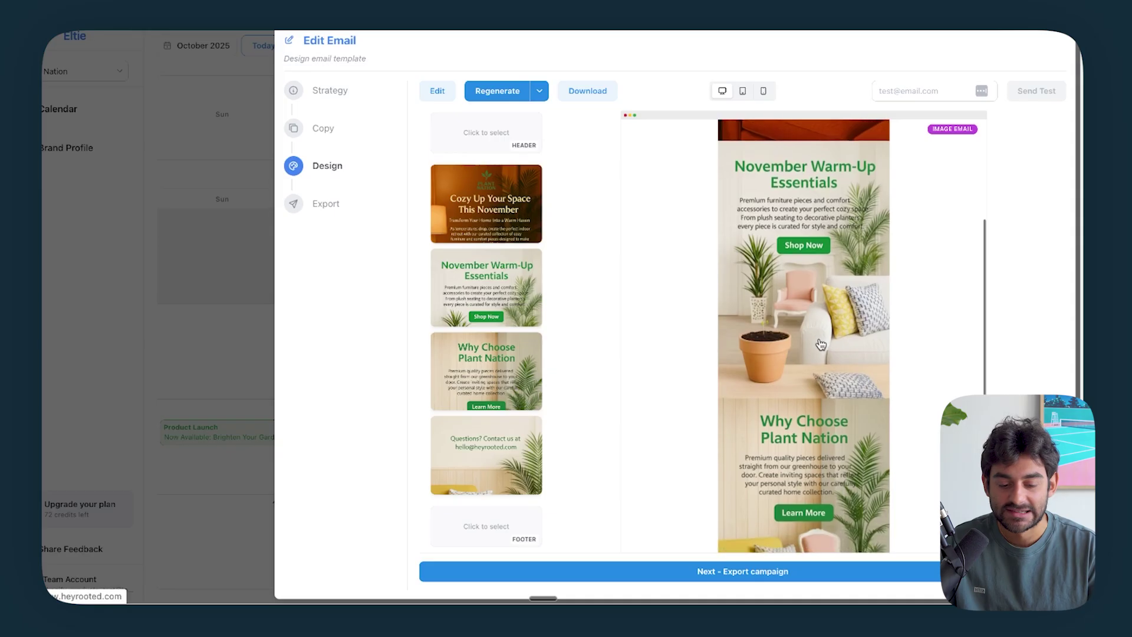
# - Examine the revised "November Warm-Up Essentials" image and compare it with the "Why Choose Plant Nation" section
pyautogui.scroll(-1, 767, 265)
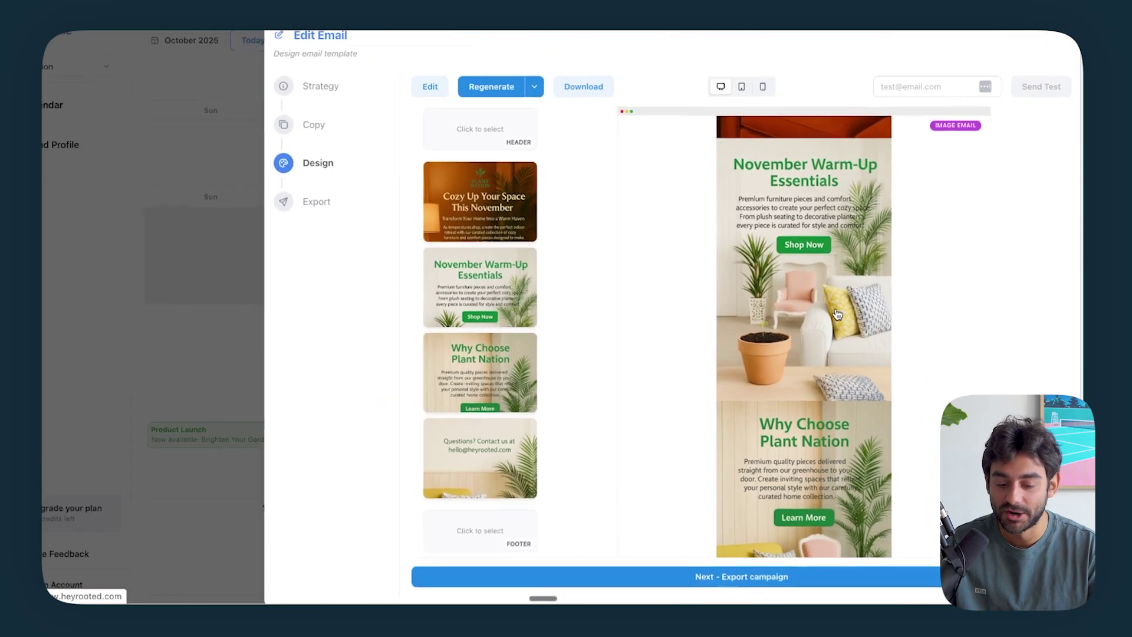
pyautogui.scroll(1, 759, 276)
pyautogui.scroll(-2, 759, 276)
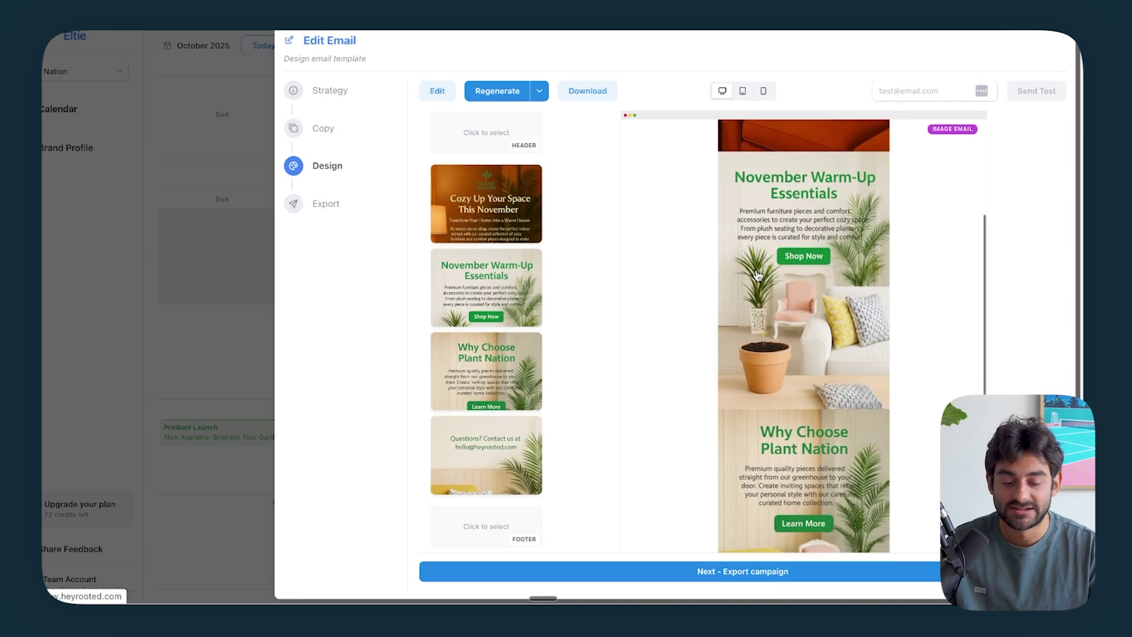
pyautogui.scroll(1, 789, 259)
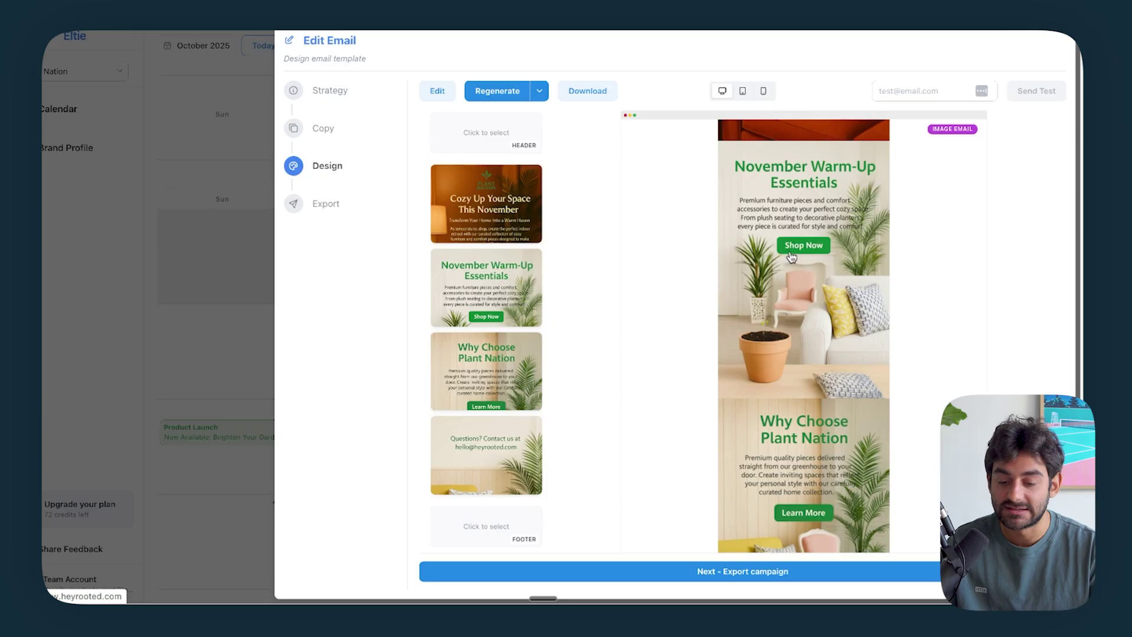
pyautogui.scroll(-1, 791, 257)
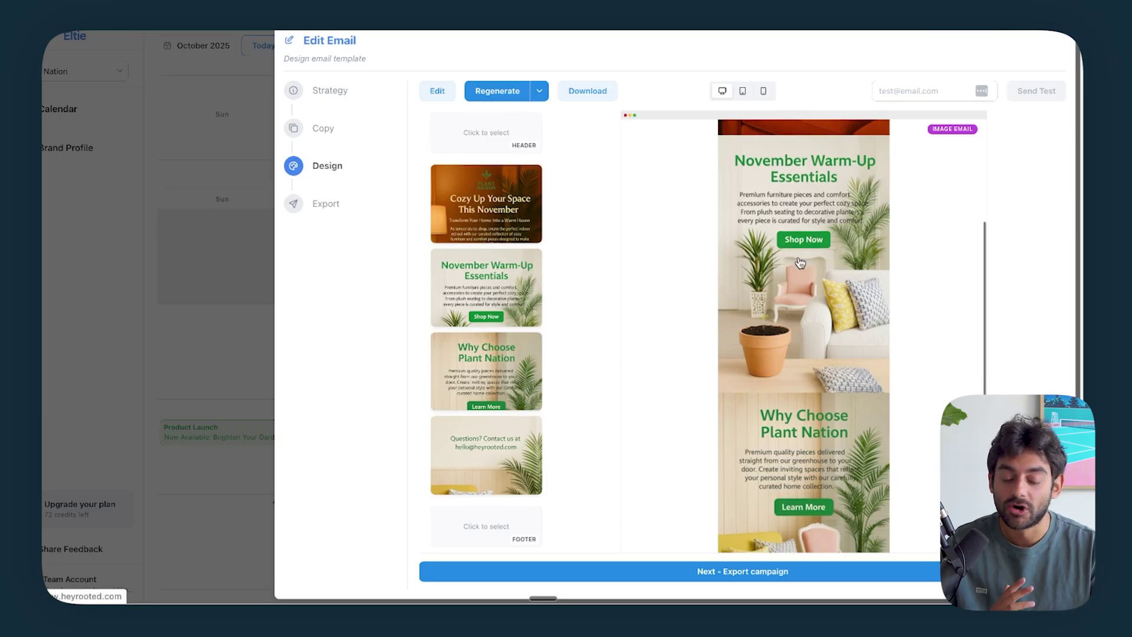
pyautogui.scroll(-5, 800, 263)
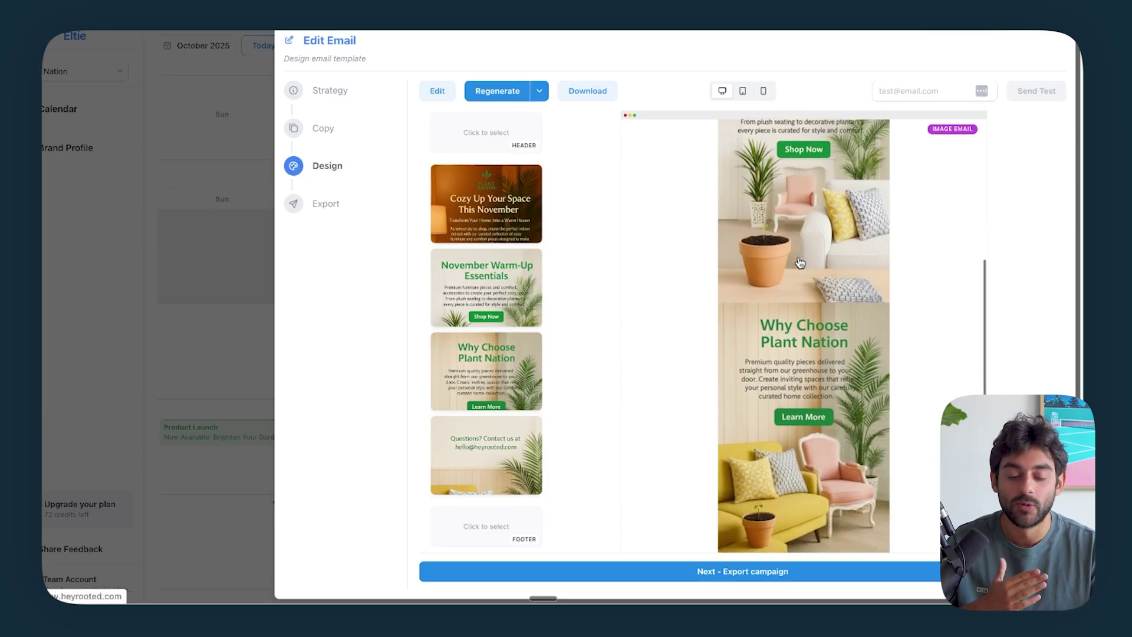
pyautogui.scroll(-2, 800, 263)
pyautogui.scroll(-1, 801, 263)
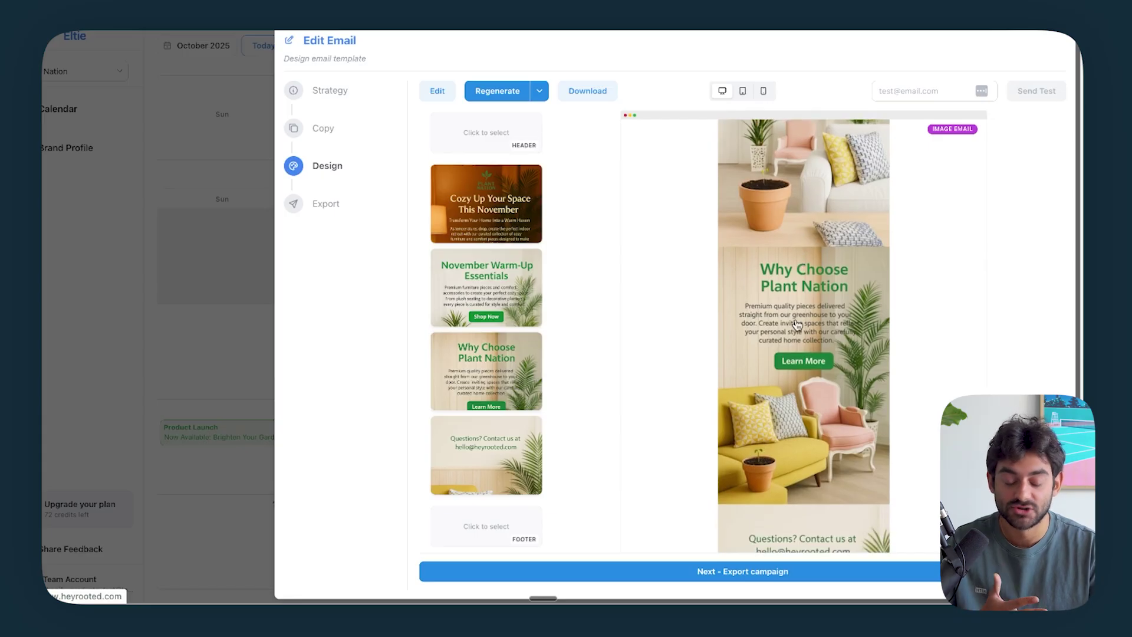
pyautogui.scroll(8, 798, 325)
pyautogui.scroll(-2, 801, 265)
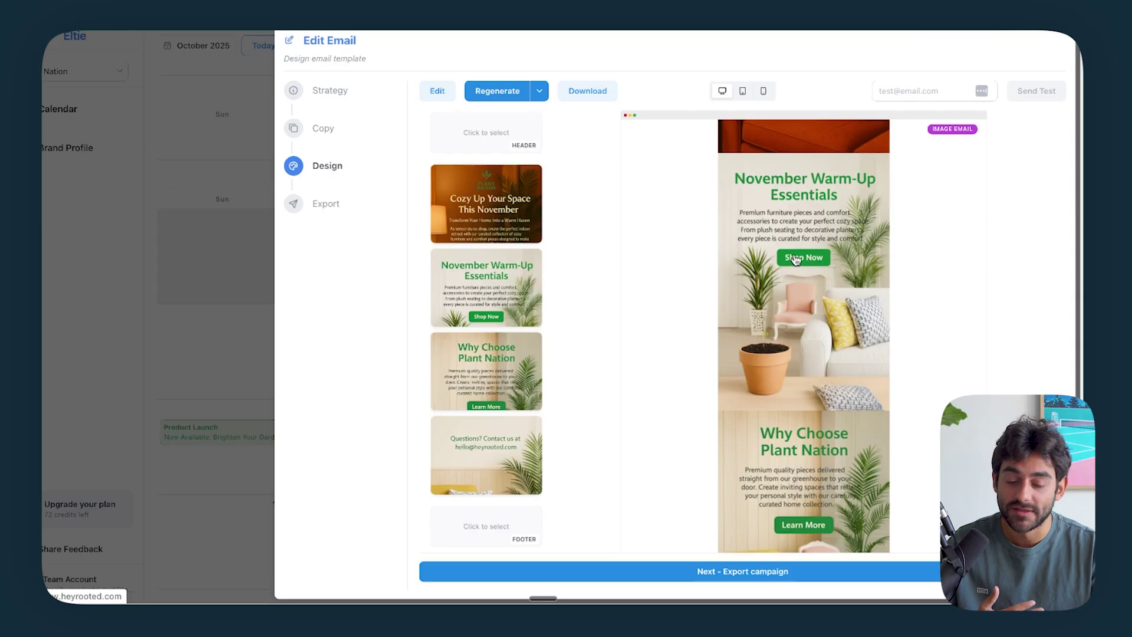
# - Check where the Shop Now link leads, close the store page and look over the email design again
pyautogui.click(796, 258)
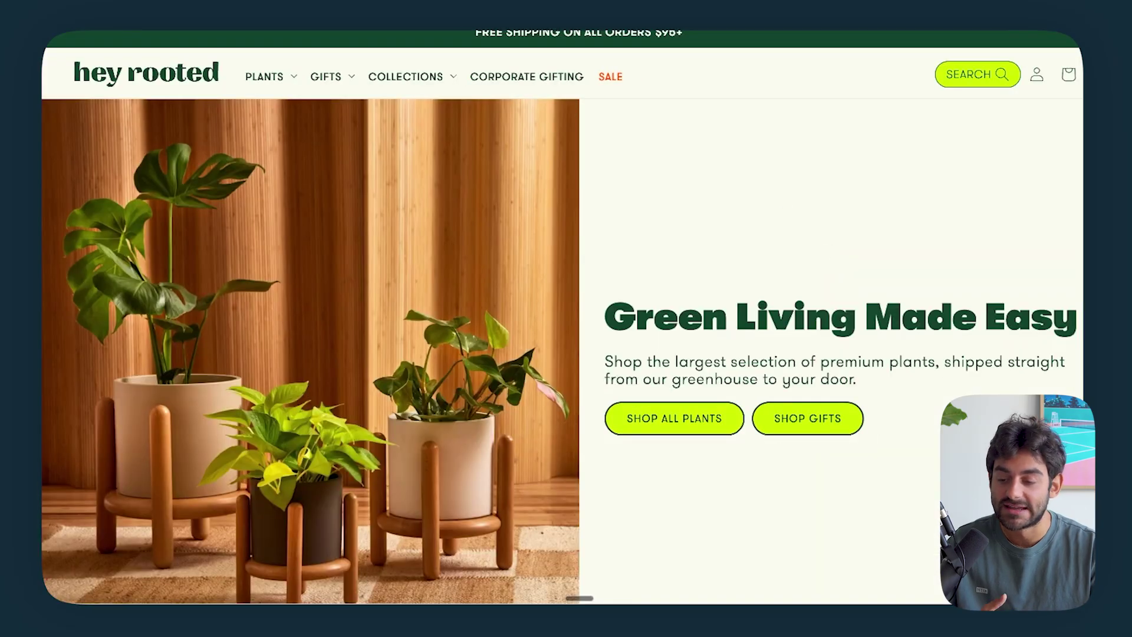
pyautogui.hotkey('ctrl', 'w')
pyautogui.scroll(-1, 749, 349)
pyautogui.scroll(-3, 749, 349)
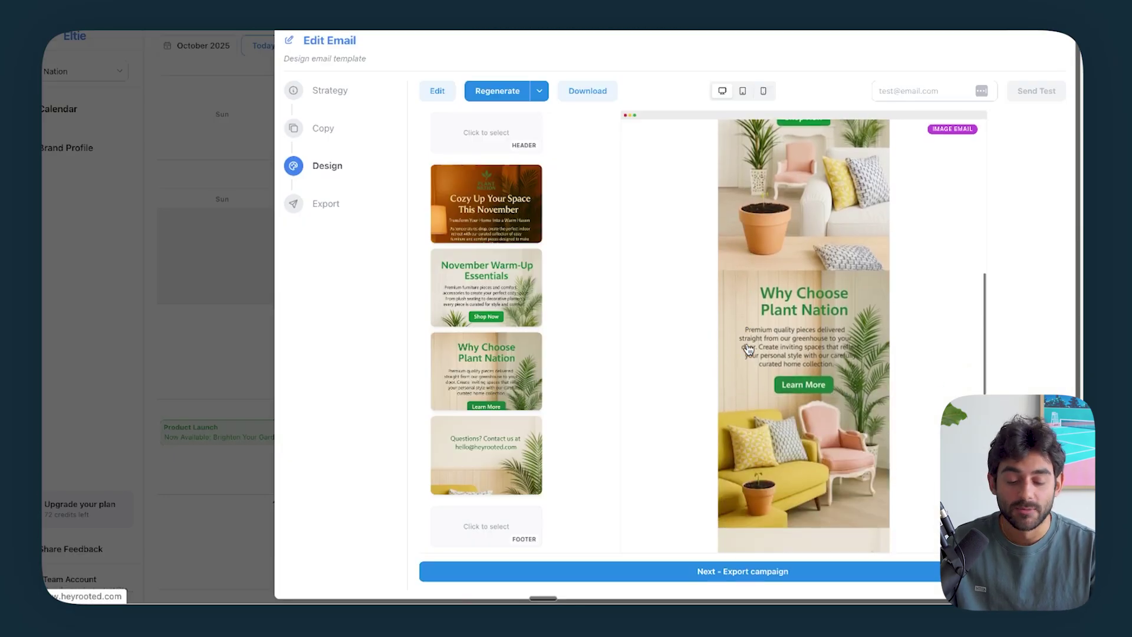
pyautogui.scroll(7, 749, 349)
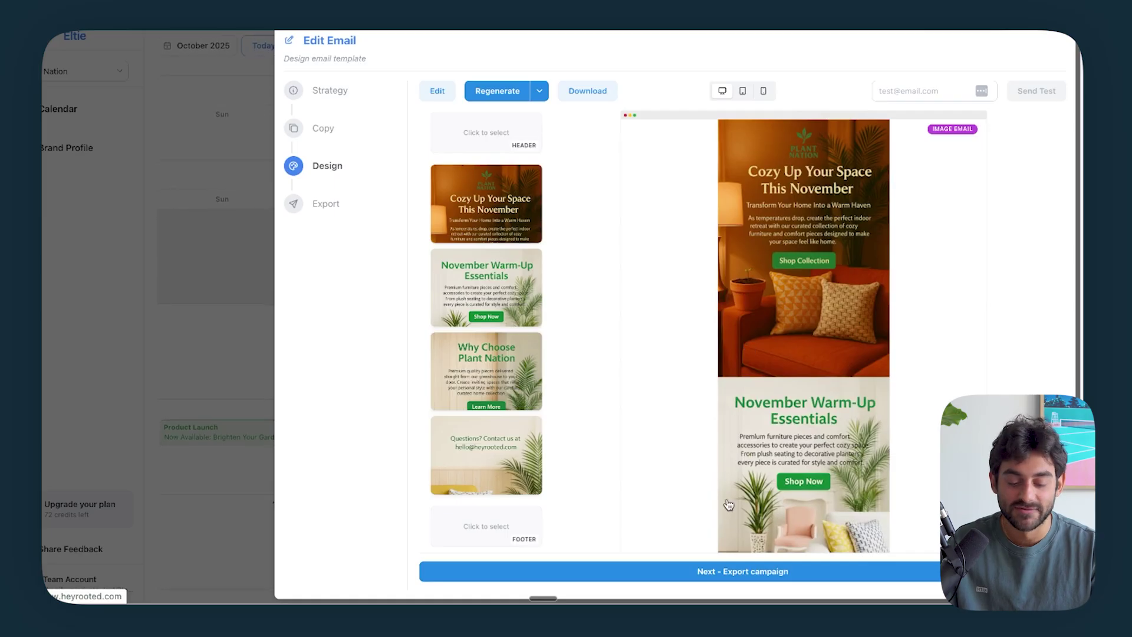
# - Proceed to the export stage and enter "Cozy up your space" as both the campaign name and the subject line
pyautogui.click(703, 572)
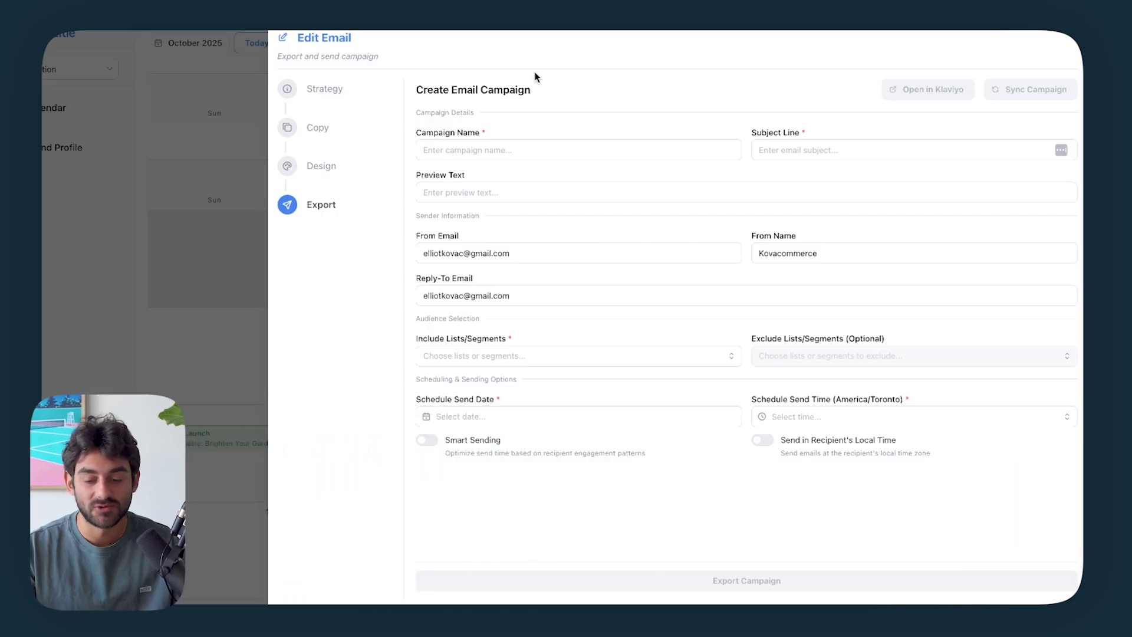
pyautogui.click(507, 151)
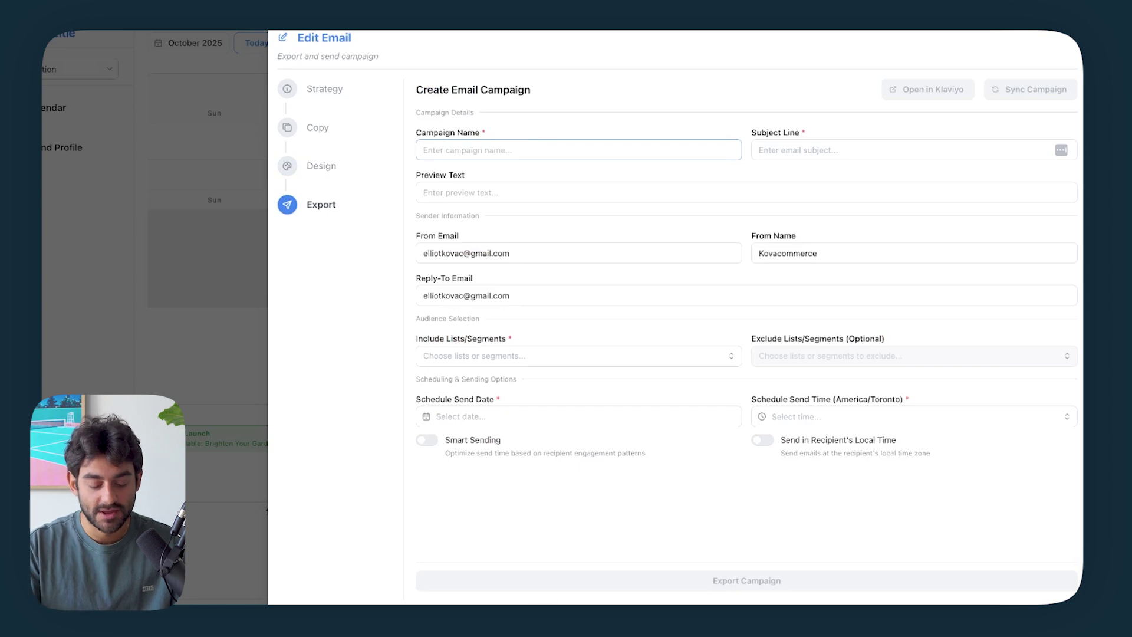
pyautogui.write('Cozy up your space')
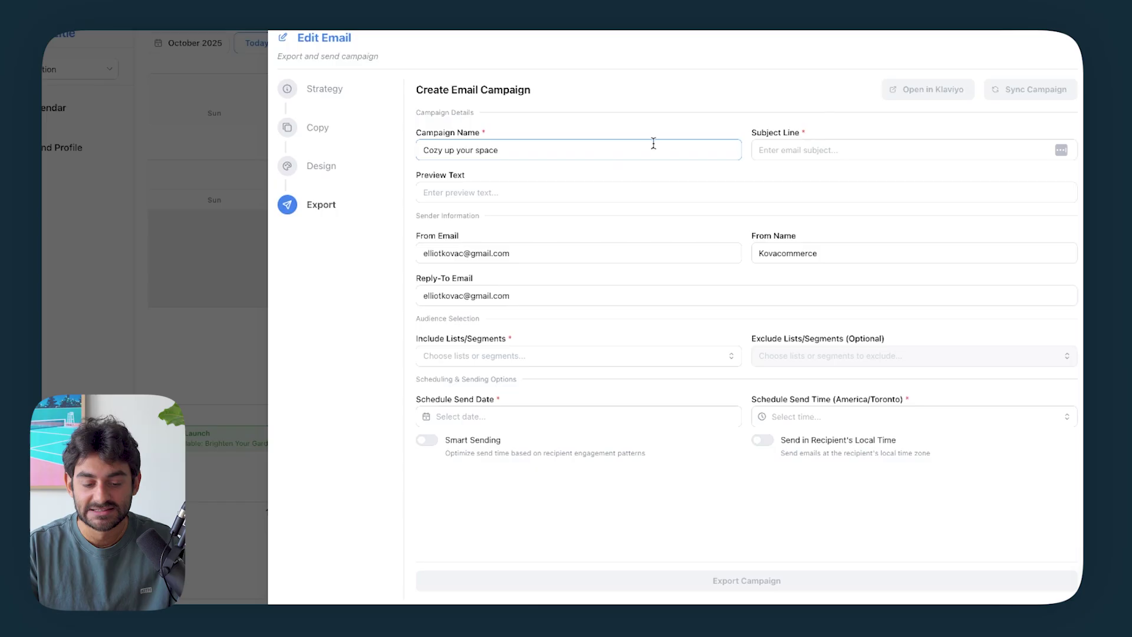
pyautogui.hotkey('ctrl', 'a')
pyautogui.hotkey('ctrl', 'c')
pyautogui.click(814, 148)
pyautogui.hotkey('ctrl', 'v')
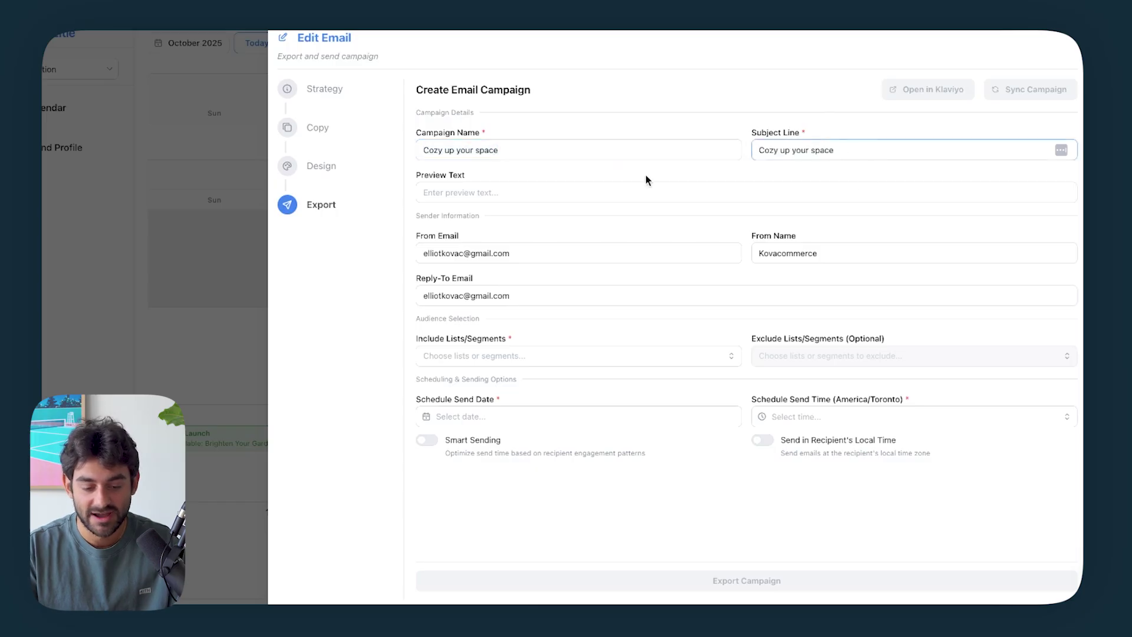
# - Set the preview text to "The perfect fall products you need" and check the sender name and reply-to email fields
pyautogui.click(578, 191)
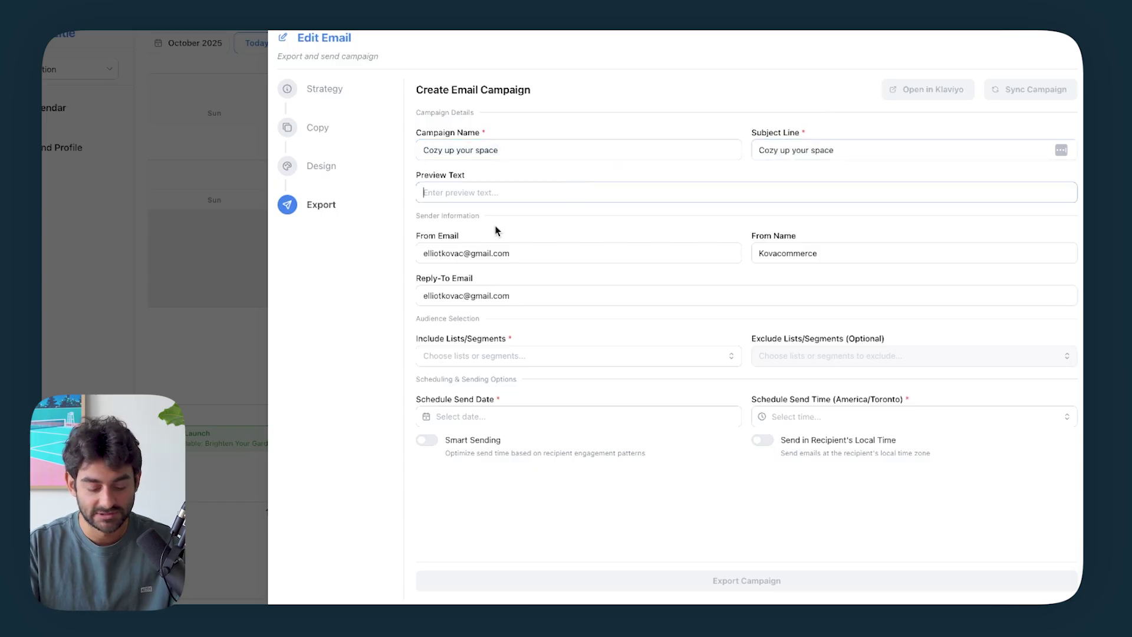
pyautogui.write('The perfect fall ')
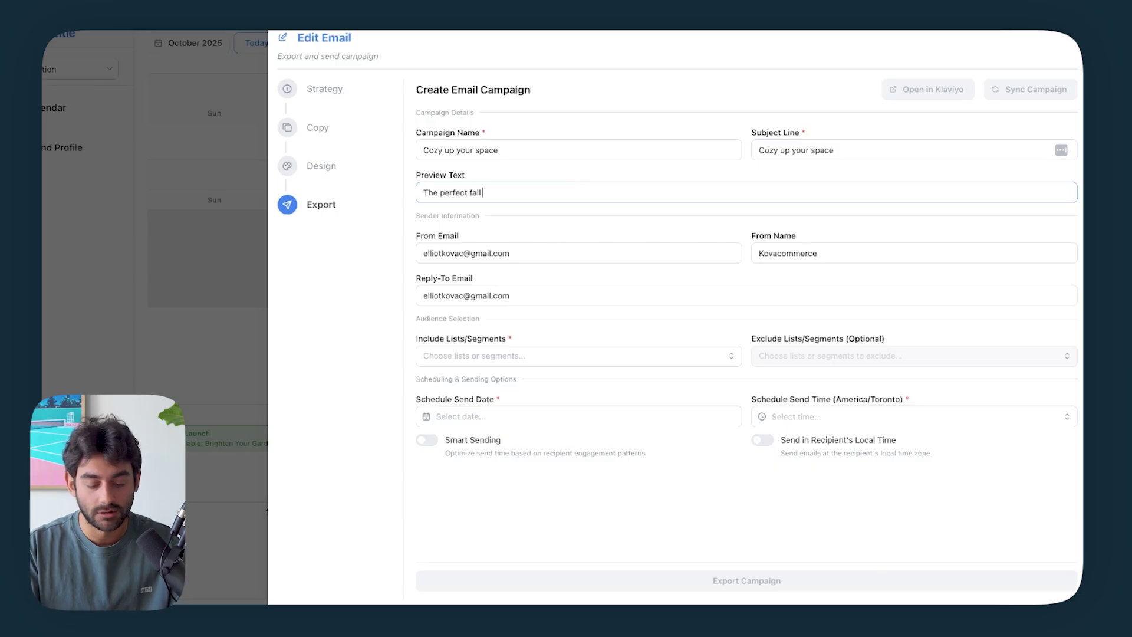
pyautogui.write('products you need')
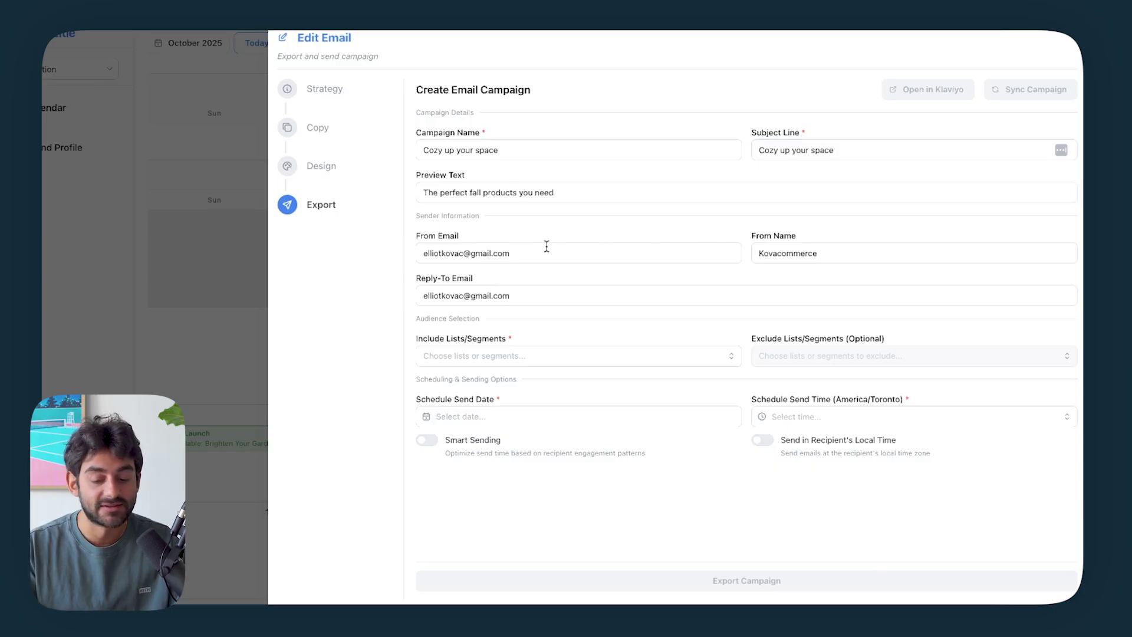
pyautogui.click(819, 250)
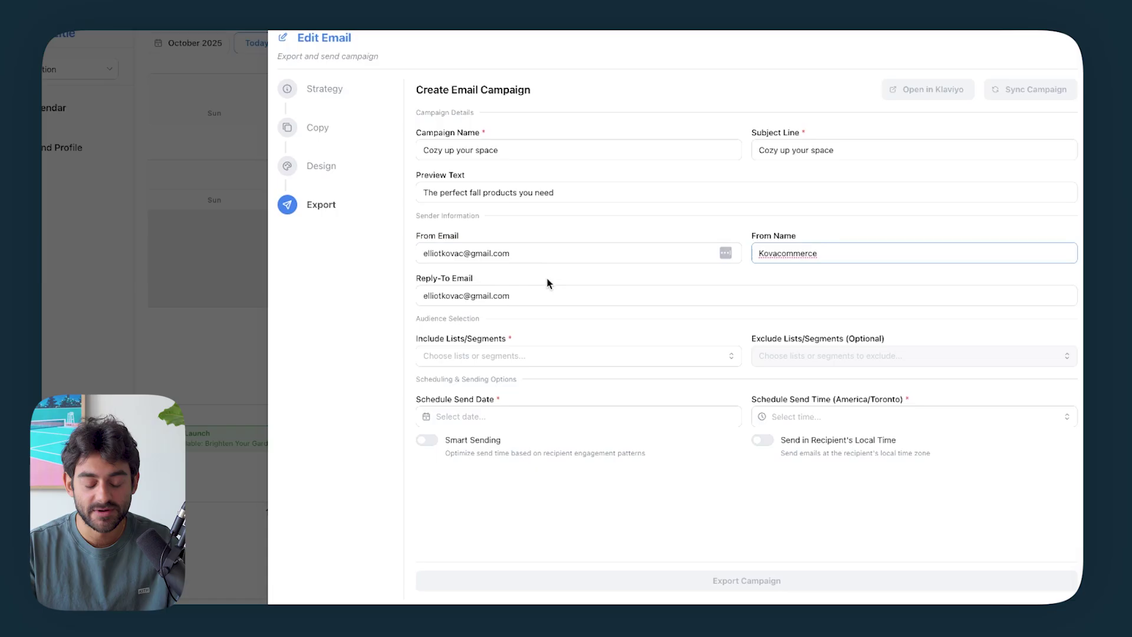
pyautogui.click(535, 293)
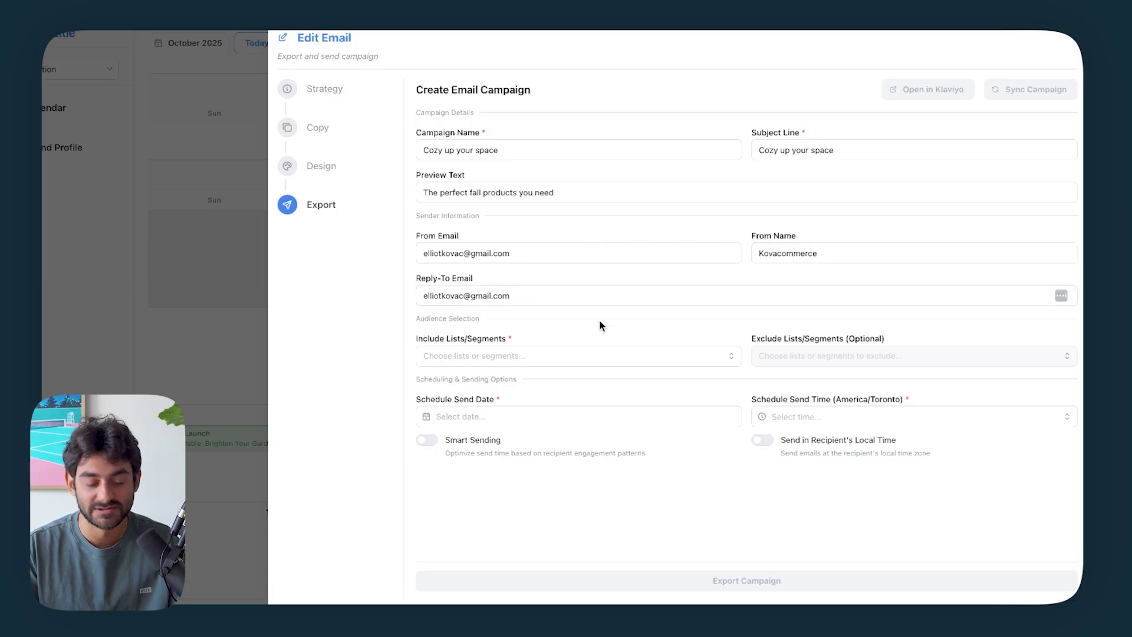
# - Look through the available lists and segments and include the Master Email List in the campaign audience
pyautogui.click(531, 358)
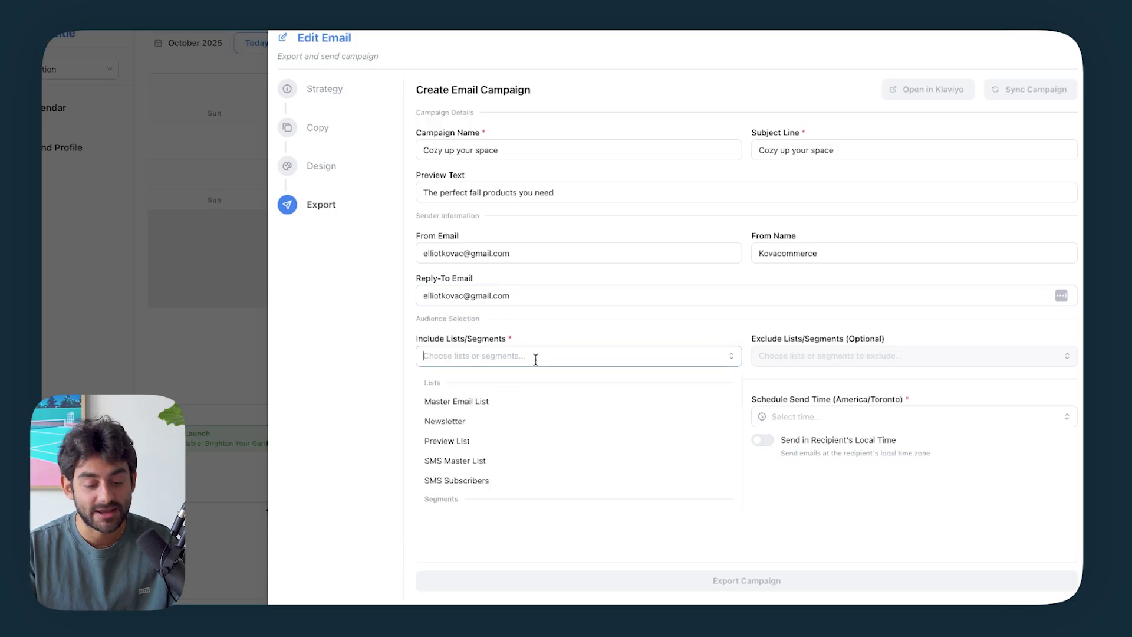
pyautogui.scroll(-3, 495, 463)
pyautogui.scroll(3, 496, 462)
pyautogui.scroll(-5, 496, 461)
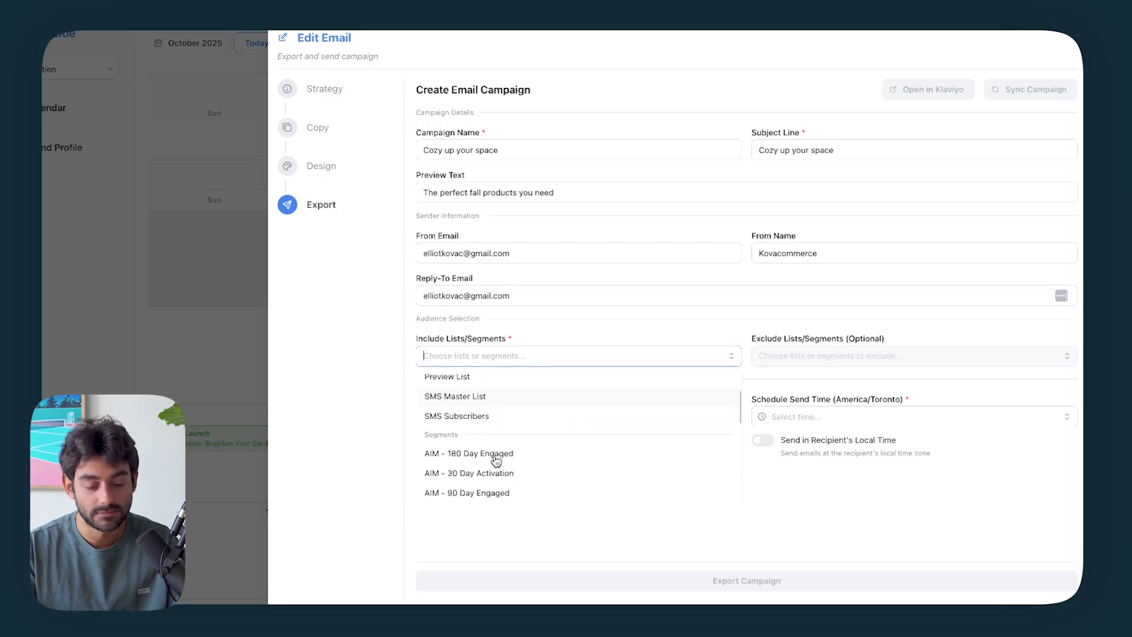
pyautogui.scroll(5, 495, 461)
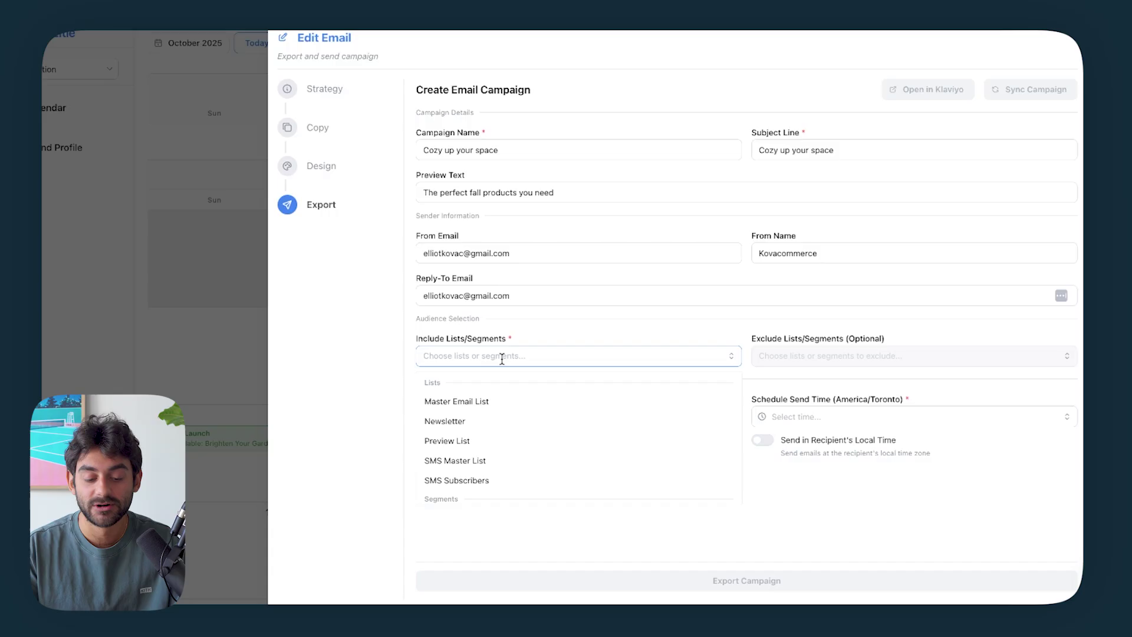
pyautogui.scroll(-1, 498, 392)
pyautogui.scroll(1, 497, 404)
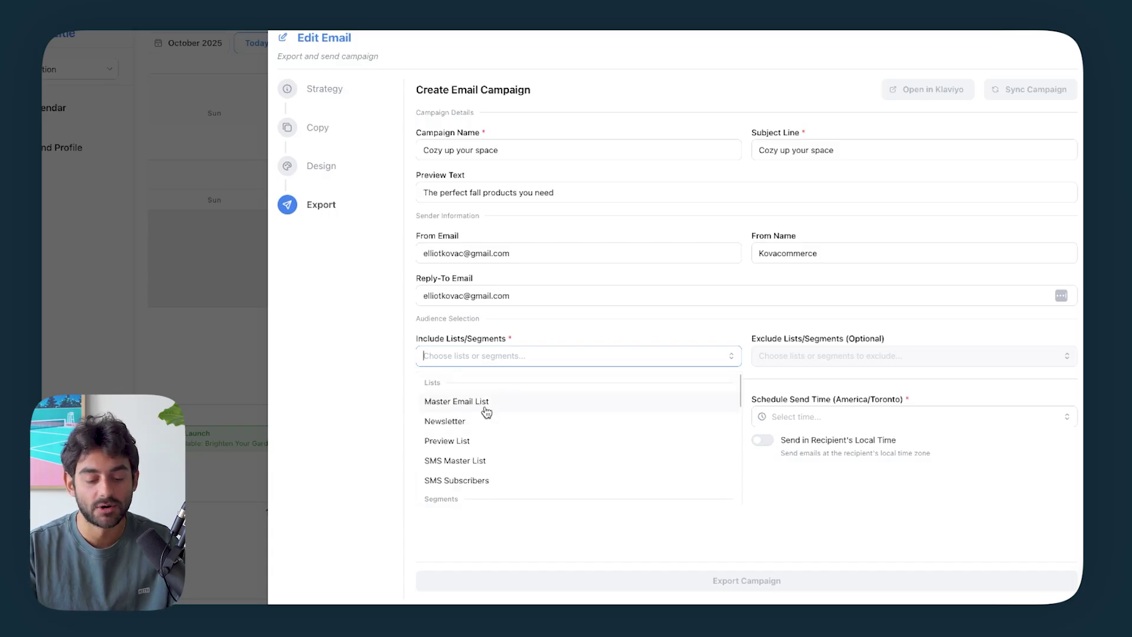
pyautogui.click(487, 402)
pyautogui.click(354, 350)
# - Exclude the "AIM - Bounced" segment from the campaign audience
pyautogui.click(773, 355)
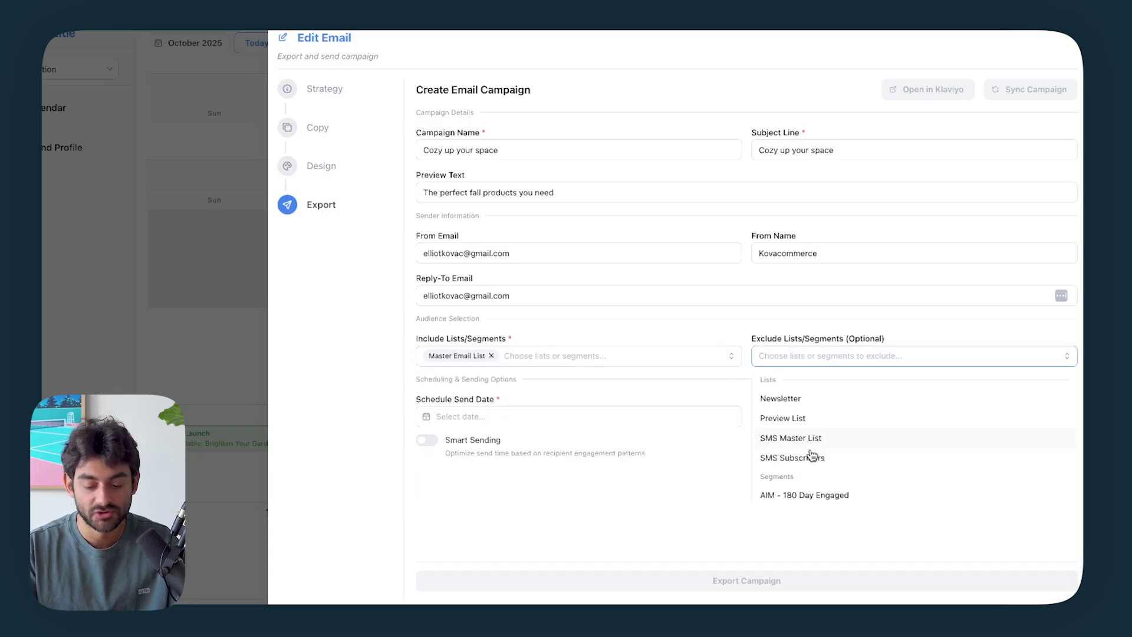
pyautogui.scroll(-3, 761, 458)
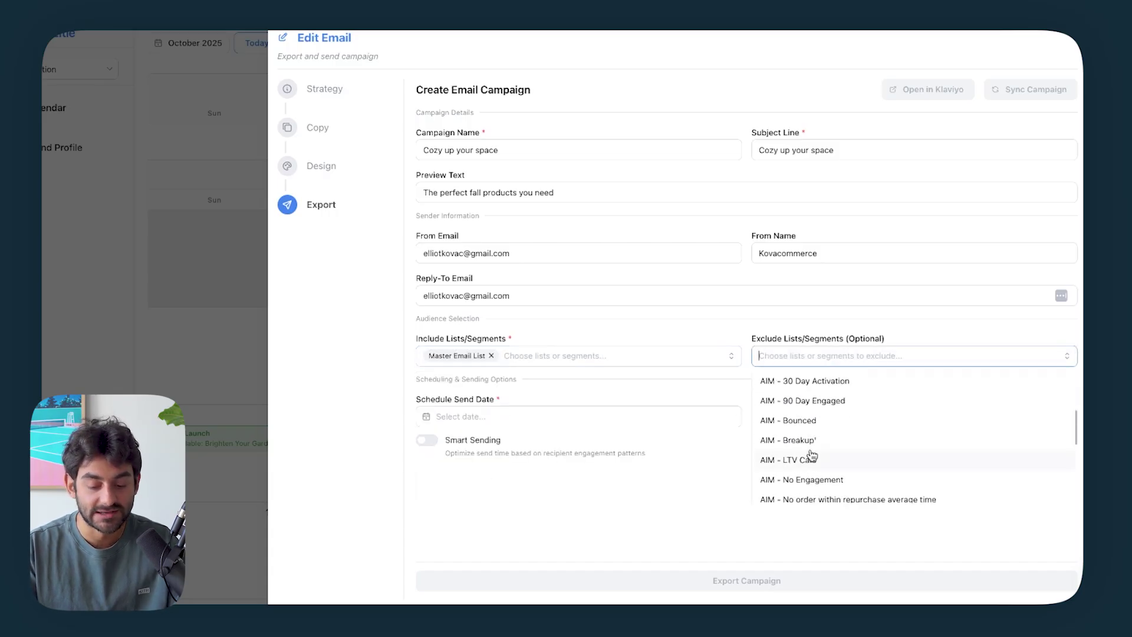
pyautogui.click(803, 430)
# - Schedule the campaign to send on November 1, 2025 at 6:00 PM
pyautogui.click(563, 425)
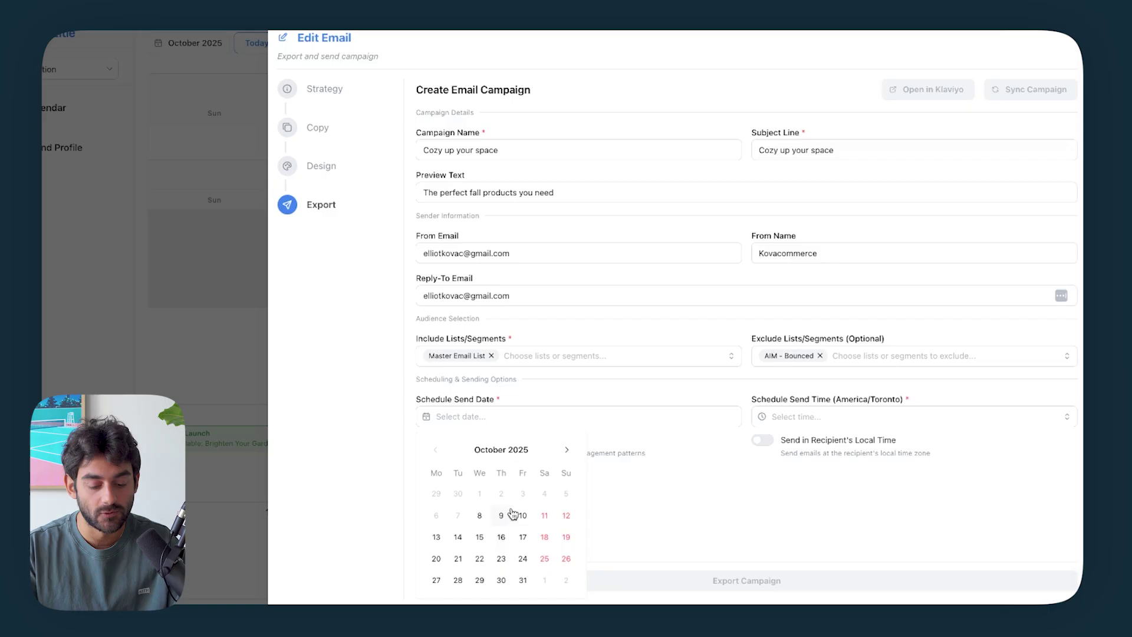
pyautogui.click(565, 450)
pyautogui.click(538, 499)
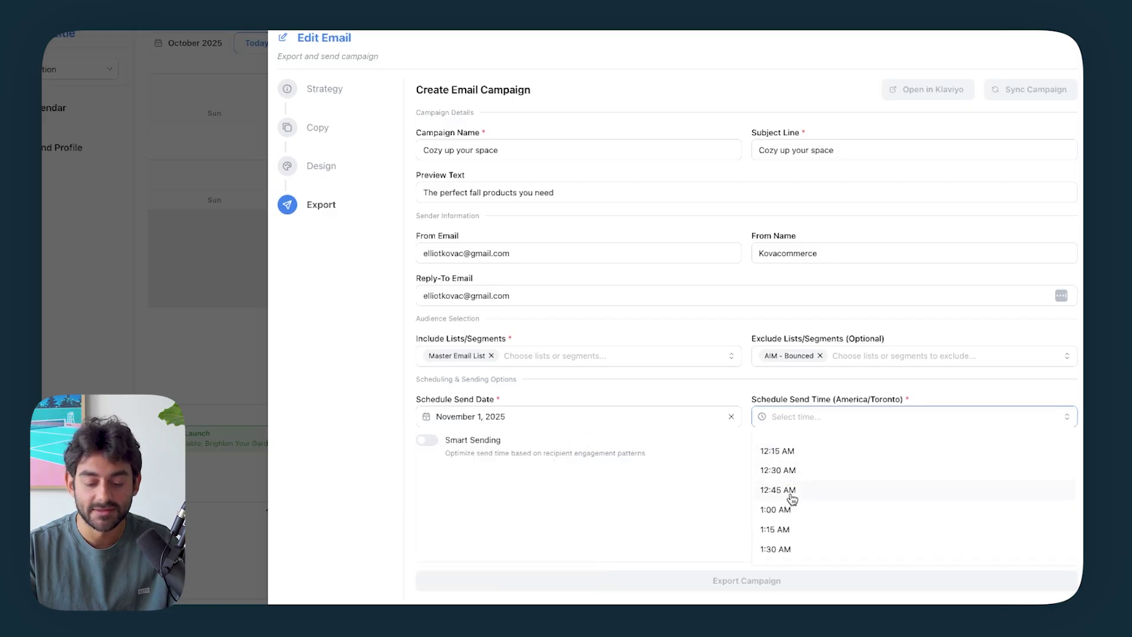
pyautogui.scroll(-20, 791, 499)
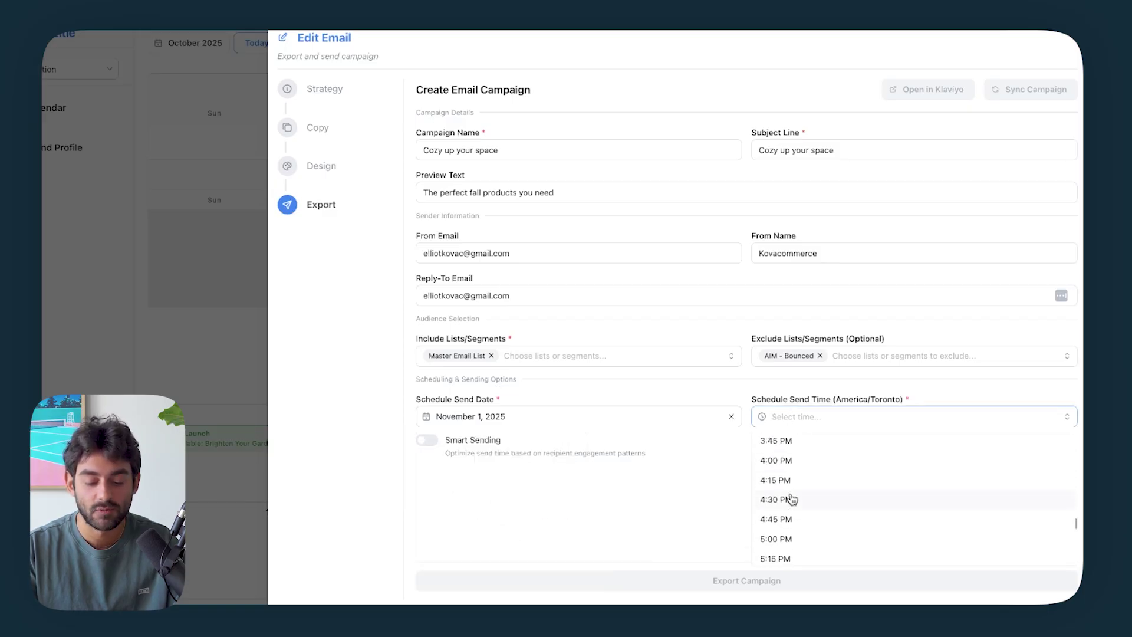
pyautogui.scroll(-3, 791, 500)
pyautogui.click(791, 500)
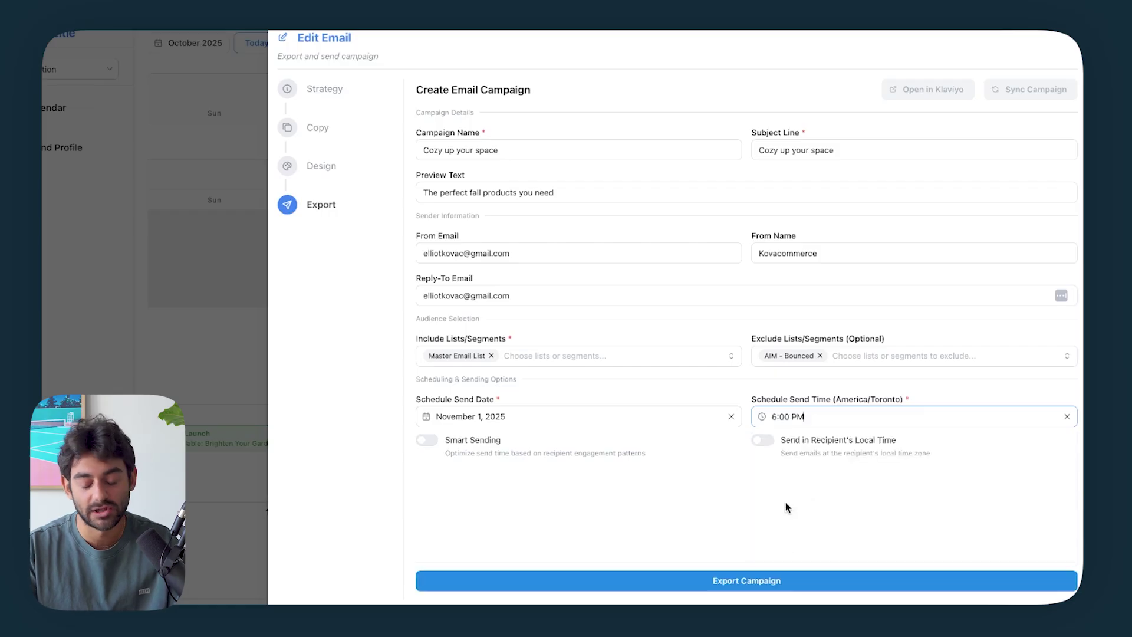
pyautogui.click(739, 513)
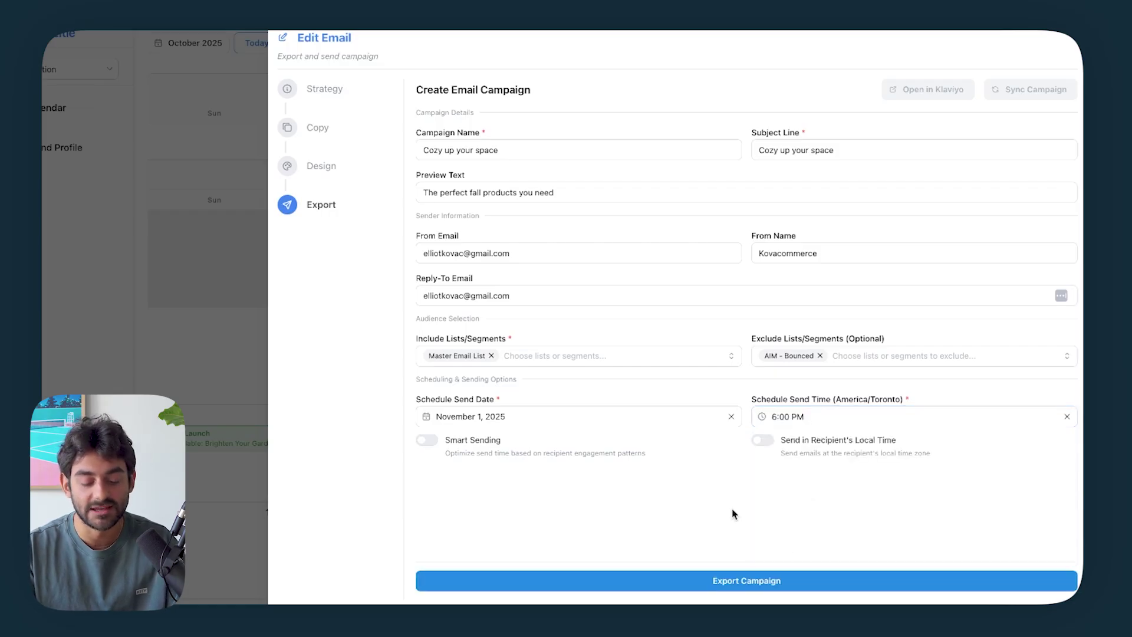
# - Try the Smart Sending and recipient's local time options, leave both off, and export the campaign to Klaviyo
pyautogui.click(428, 441)
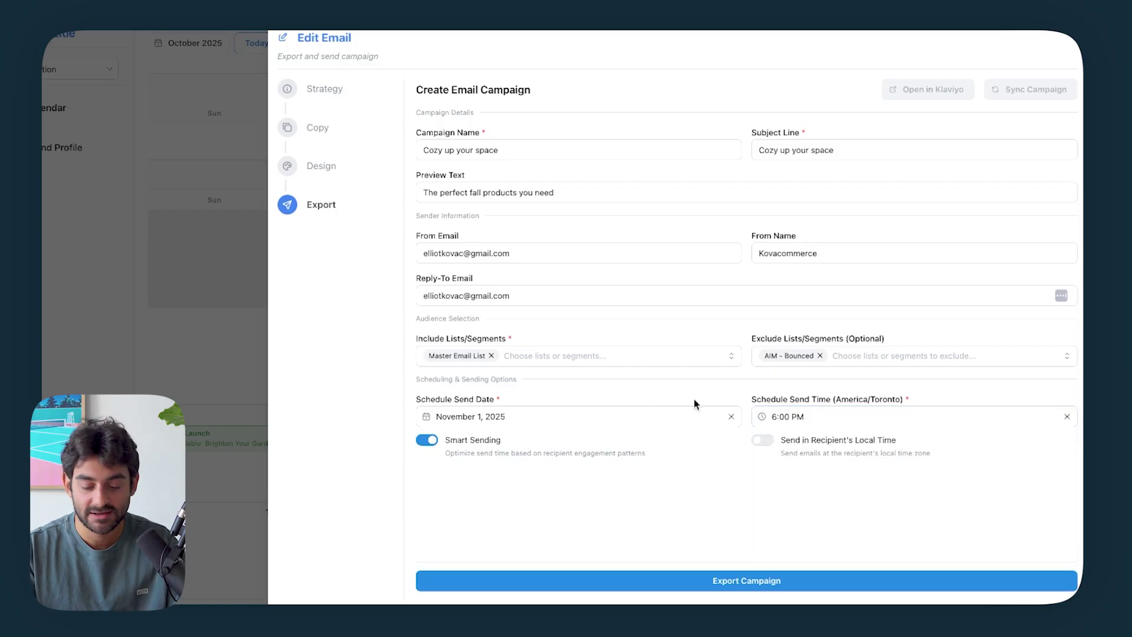
pyautogui.click(766, 441)
pyautogui.click(611, 581)
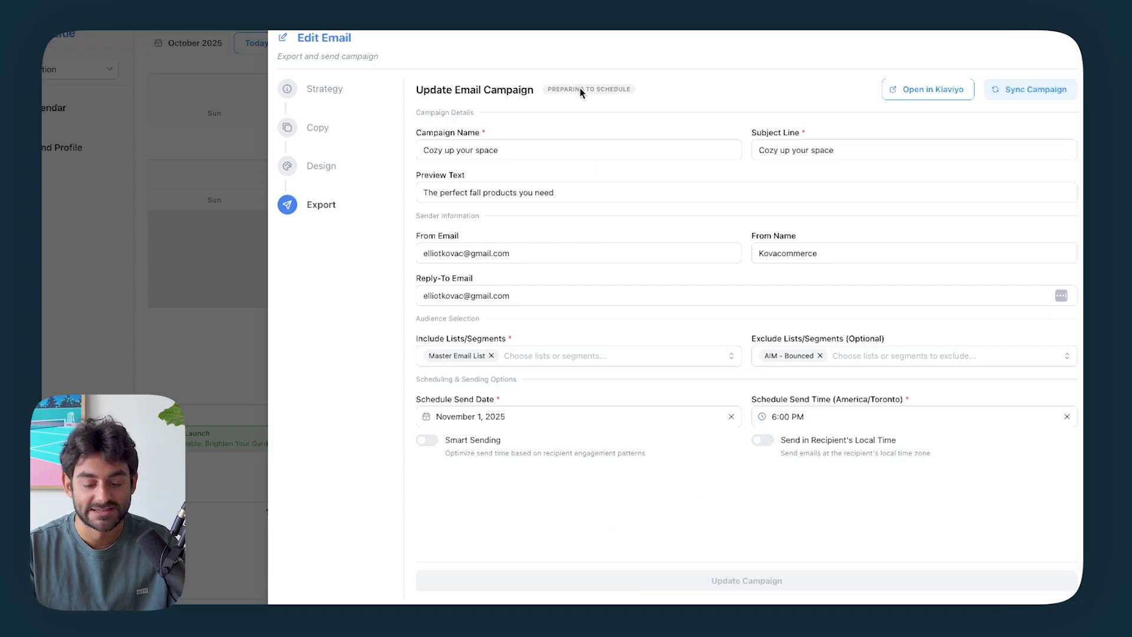
# - Open the exported campaign in Klaviyo and review its send schedule, recipients, sender details and full email preview
pyautogui.click(919, 94)
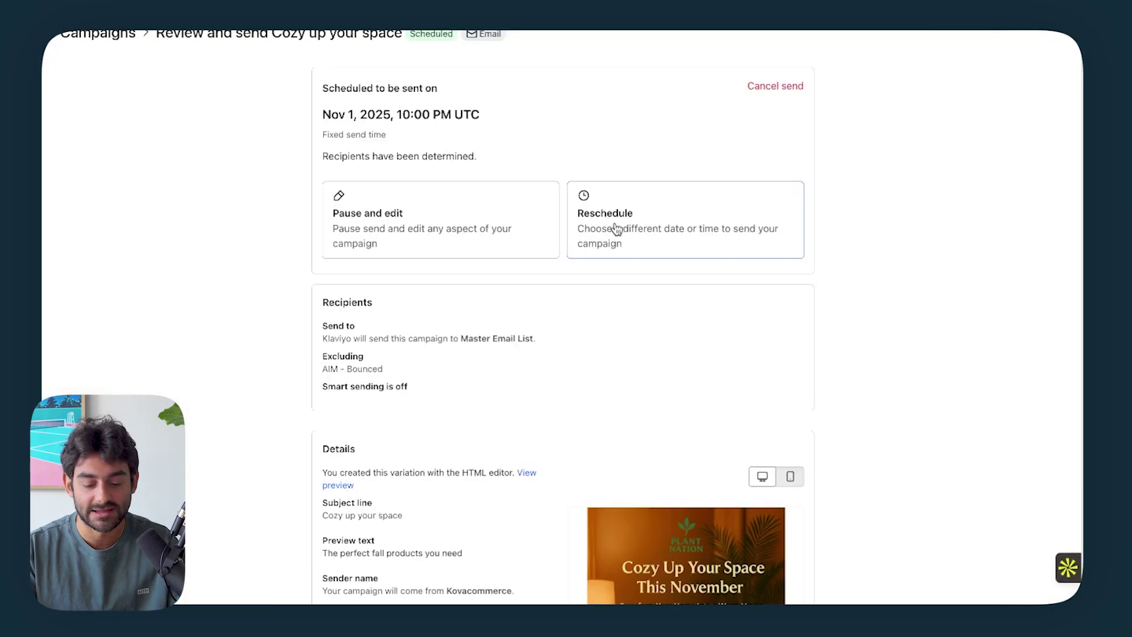
pyautogui.scroll(-4, 616, 230)
pyautogui.scroll(-1, 665, 348)
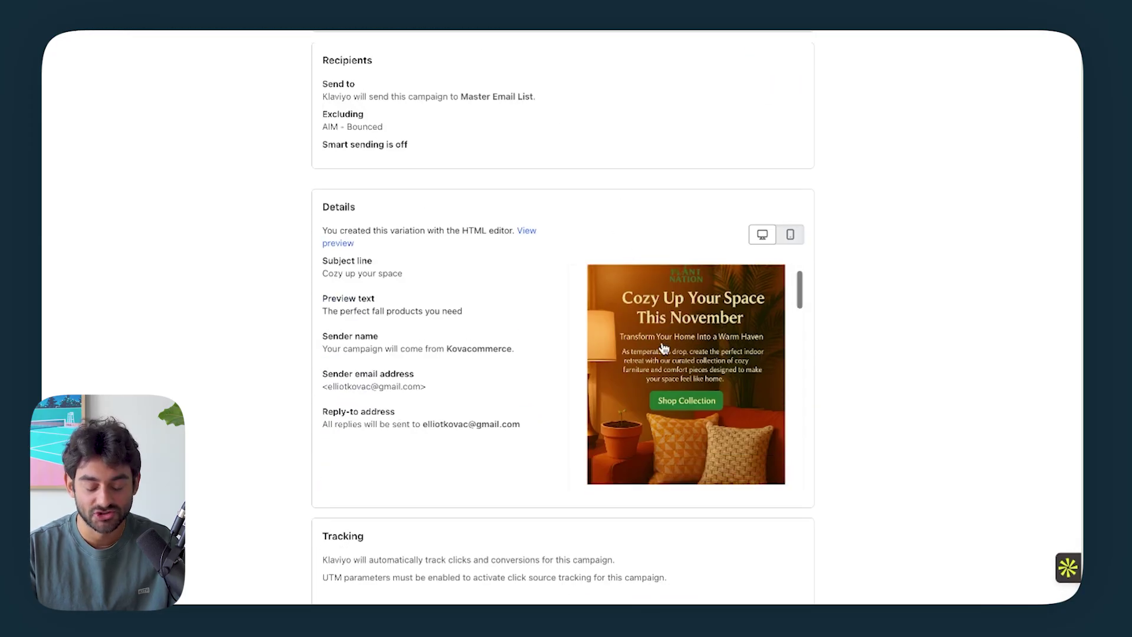
pyautogui.scroll(-3, 665, 348)
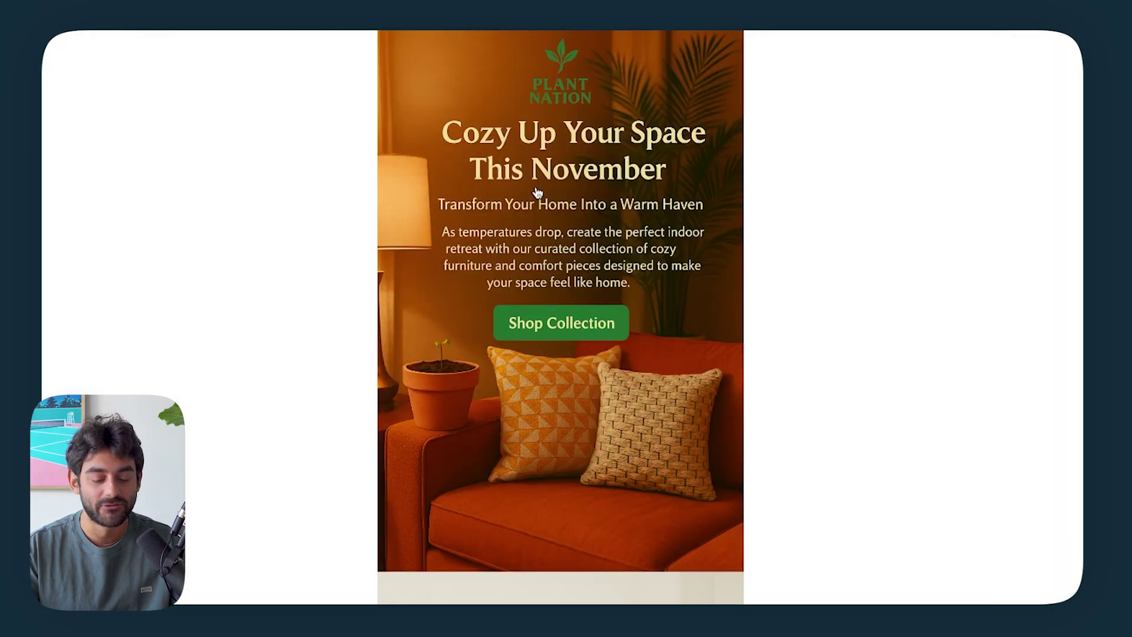
pyautogui.scroll(-6, 253, 256)
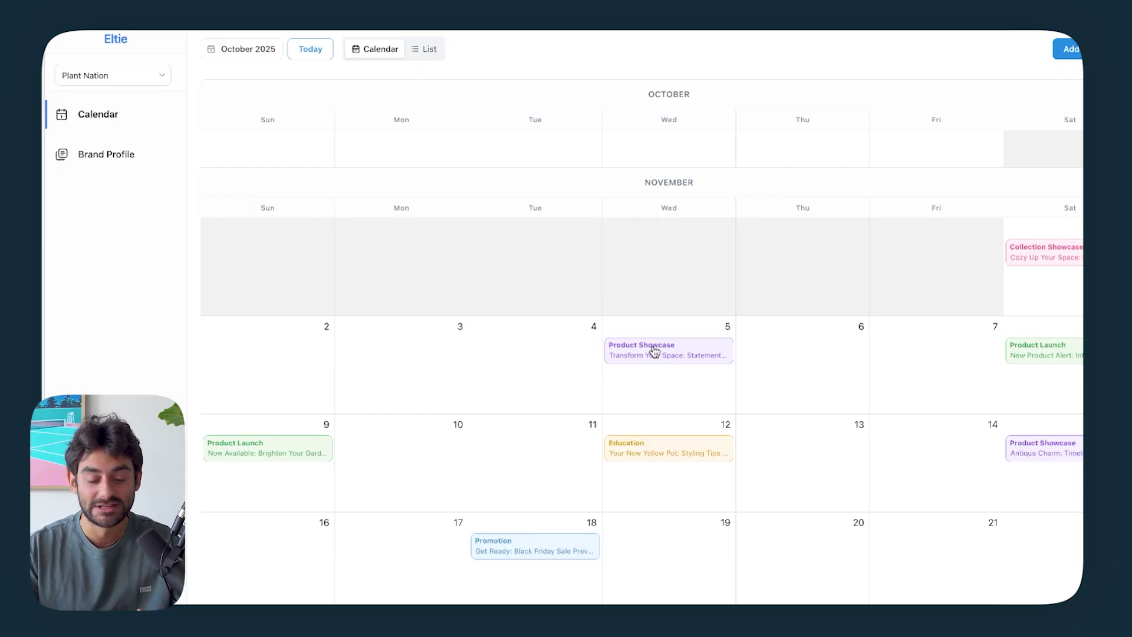
# - Look over the planned November emails in the Eltie calendar and the November 2025 campaigns in Klaviyo's campaign list
pyautogui.scroll(-1, 654, 350)
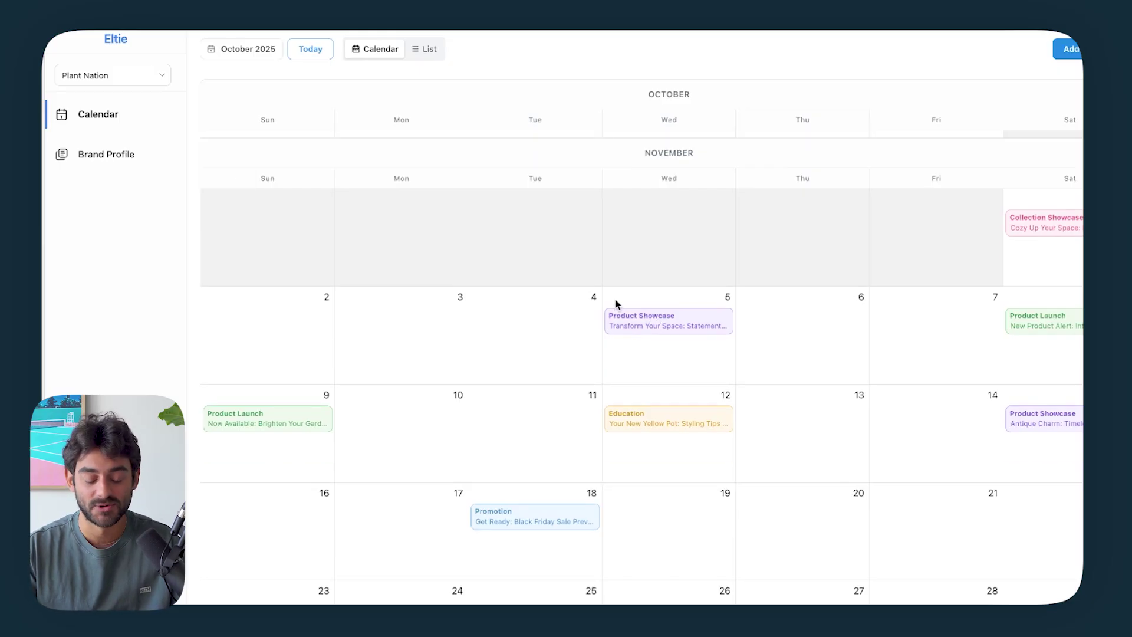
pyautogui.scroll(-1, 621, 321)
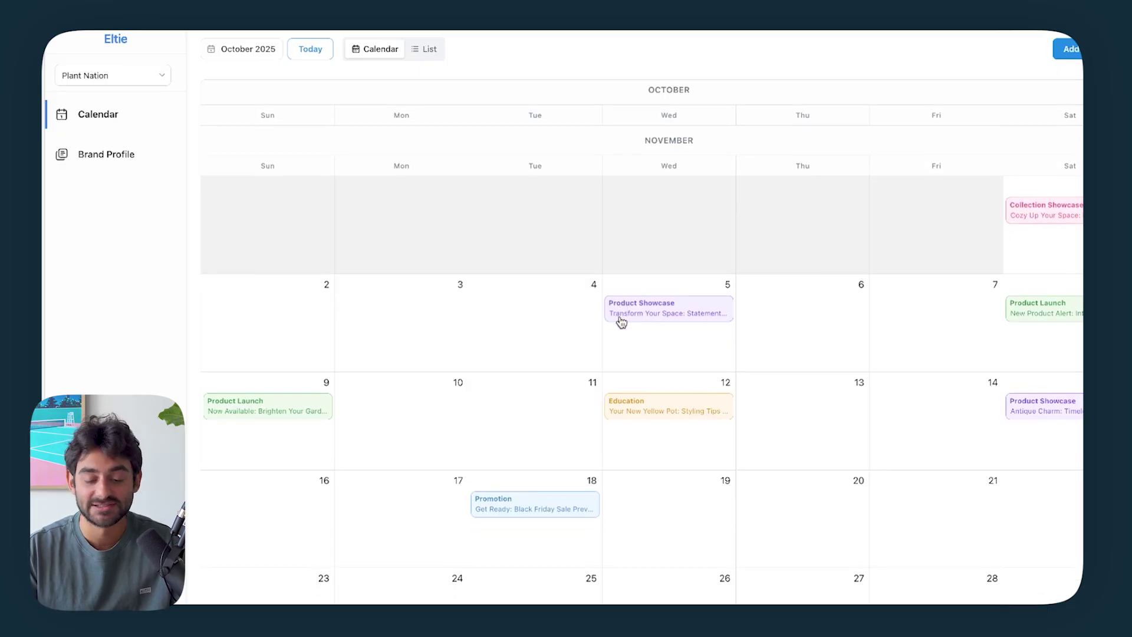
pyautogui.scroll(2, 626, 324)
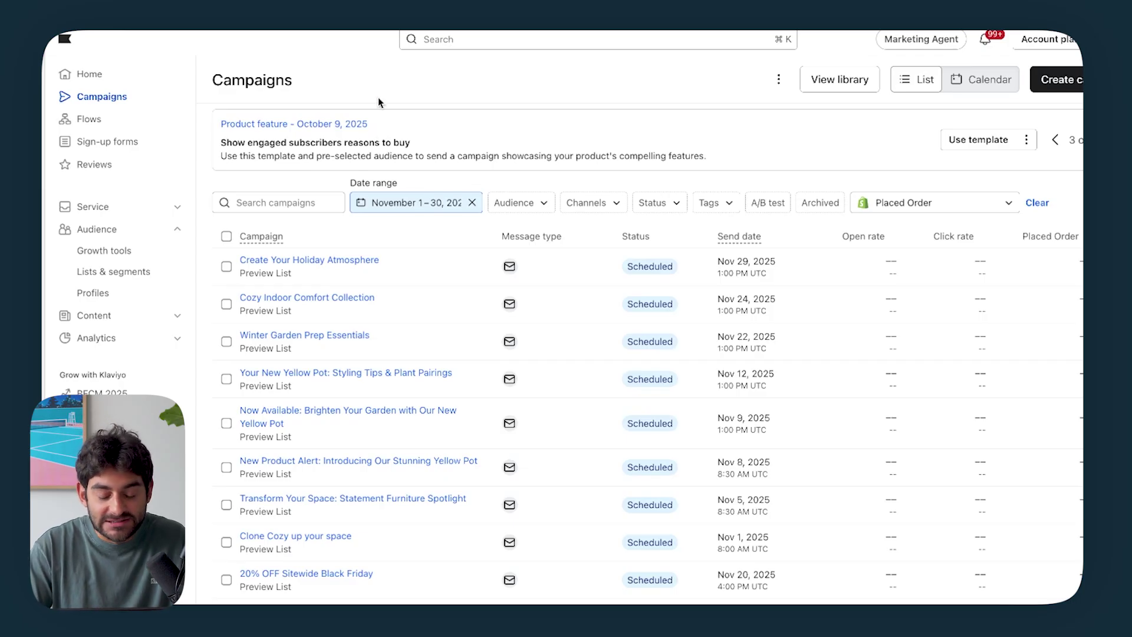
pyautogui.scroll(-1, 379, 212)
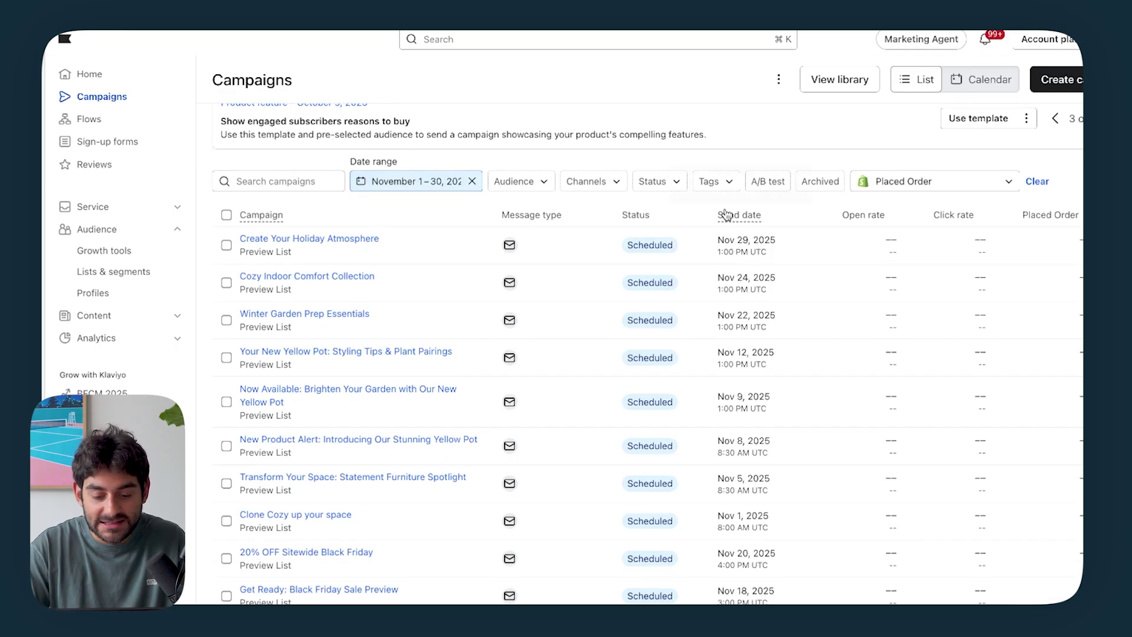